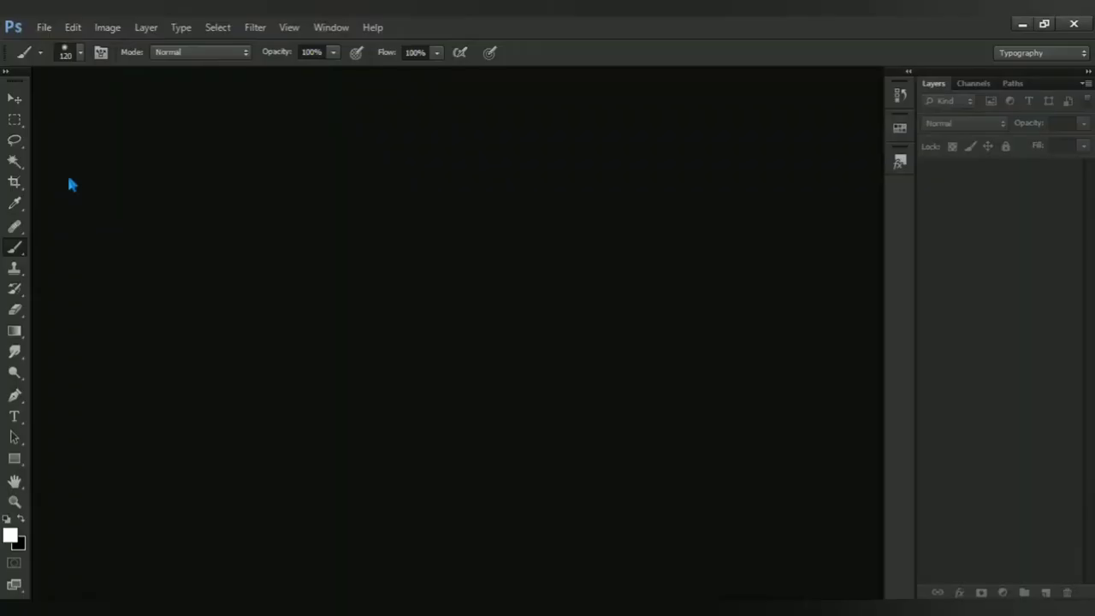
Create a new white 2560 × 1440 px document at 300 ppi from the size presets
left_click(43, 27)
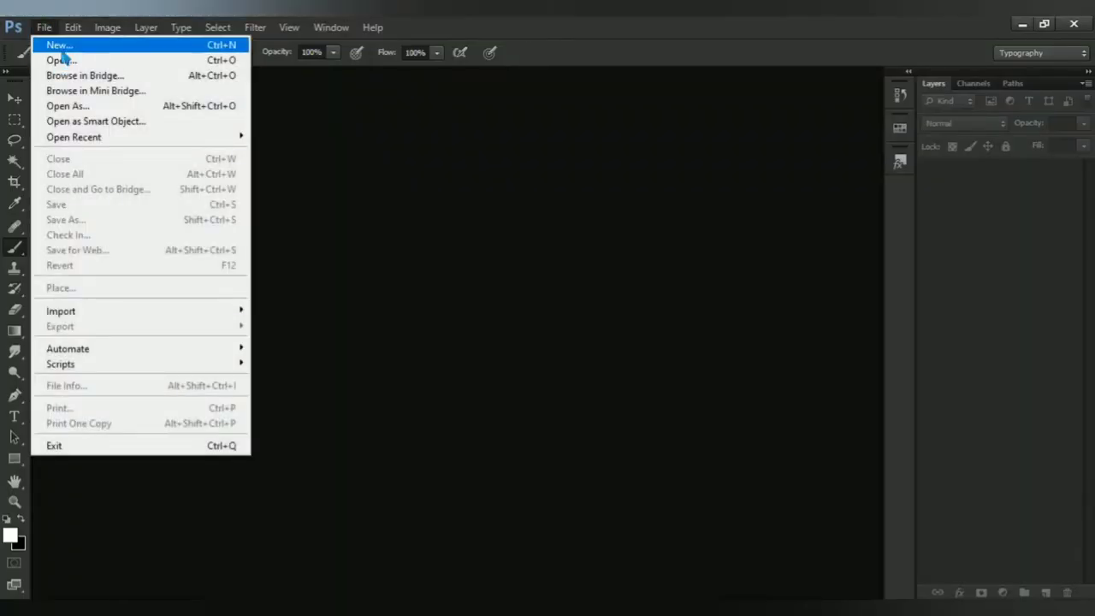
left_click(171, 53)
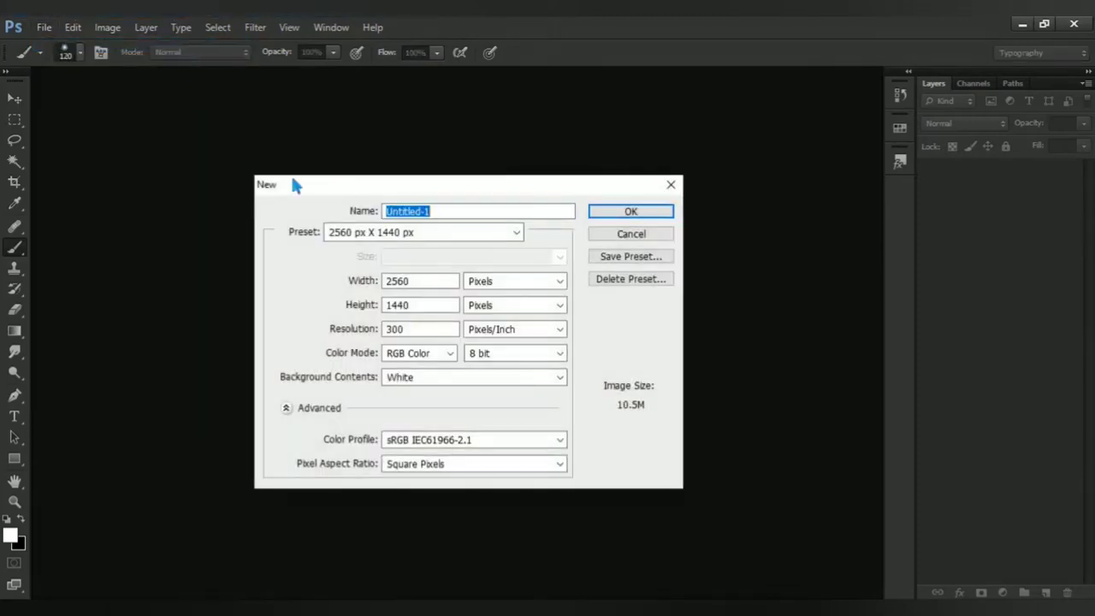
left_click(517, 233)
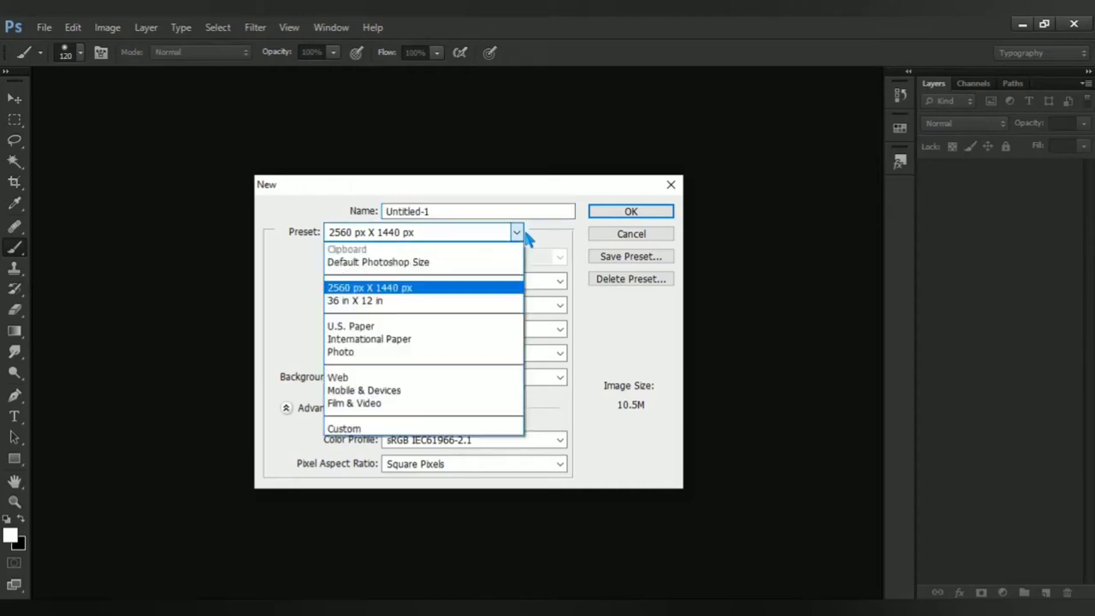
left_click(454, 289)
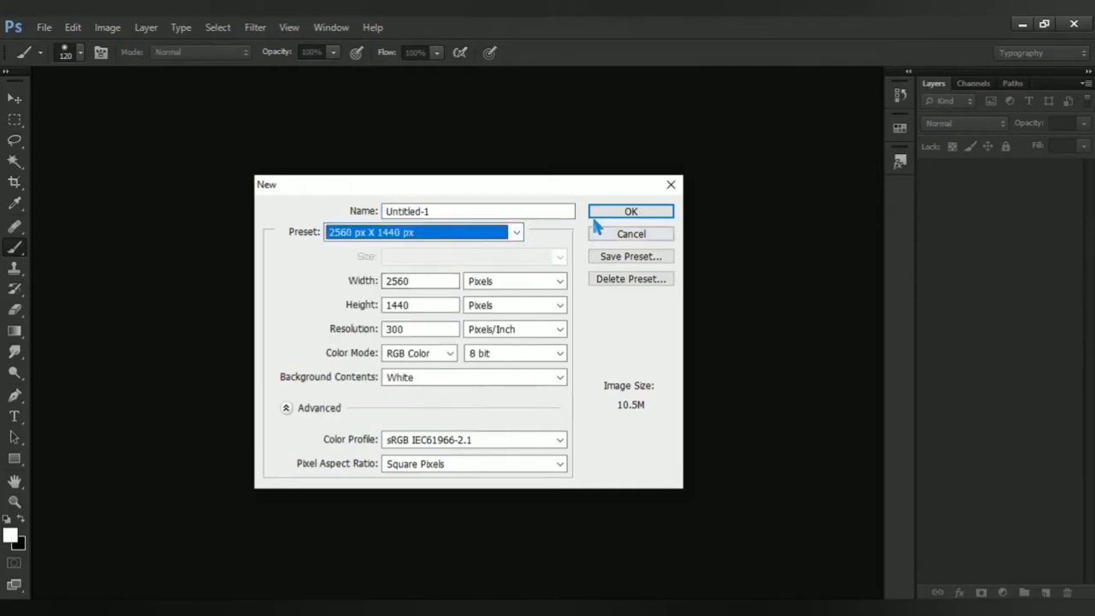
left_click(626, 214)
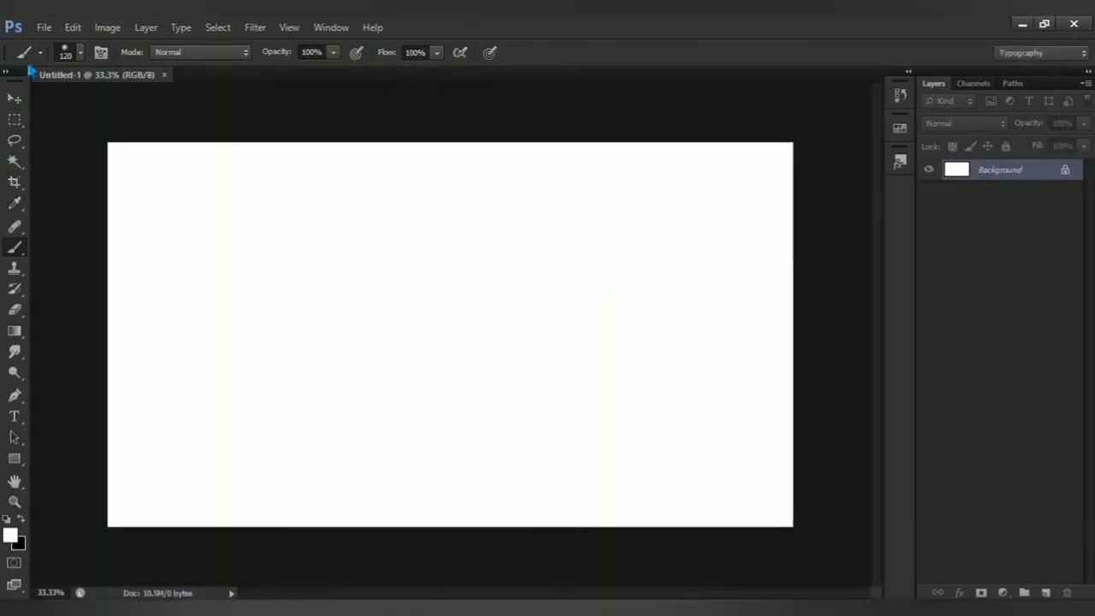
Open the water-768745_1920 sea photo and move it into Untitled-1 as Layer 1
left_click(45, 28)
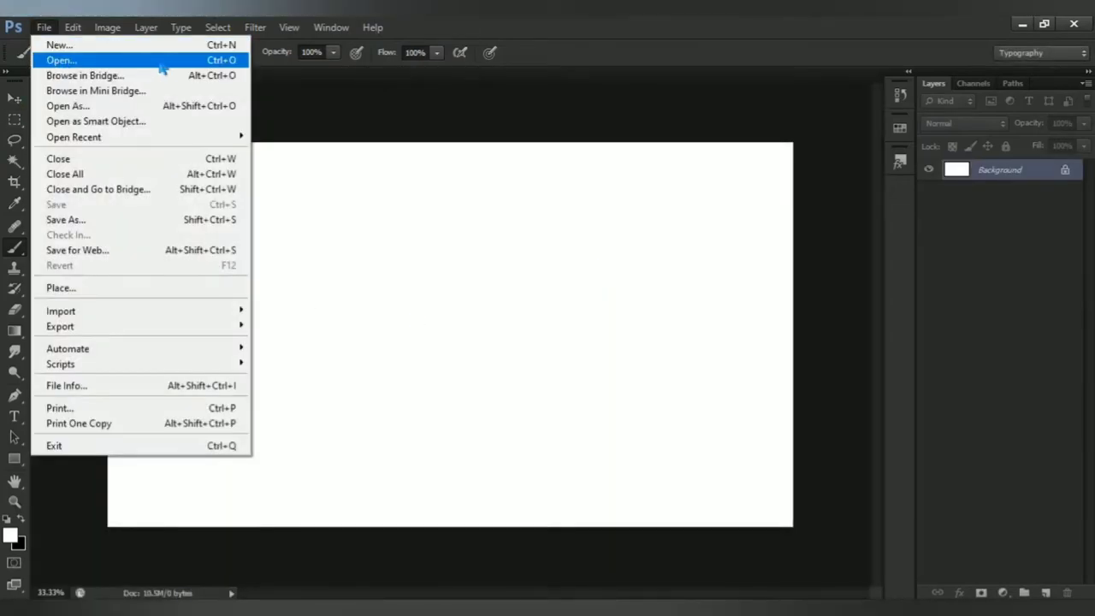
key("Escape")
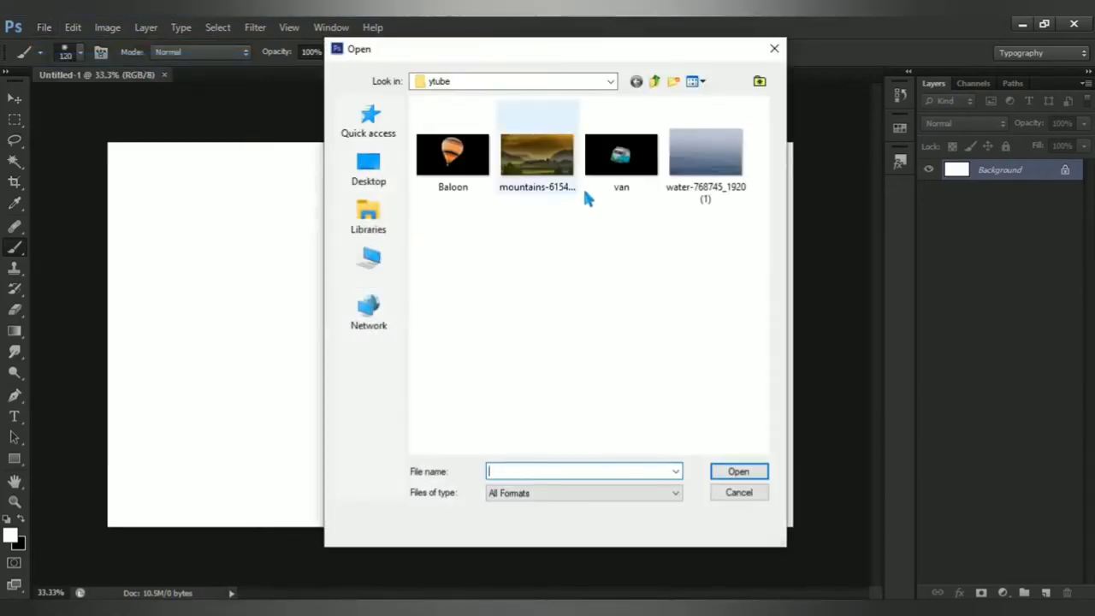
left_click(682, 173)
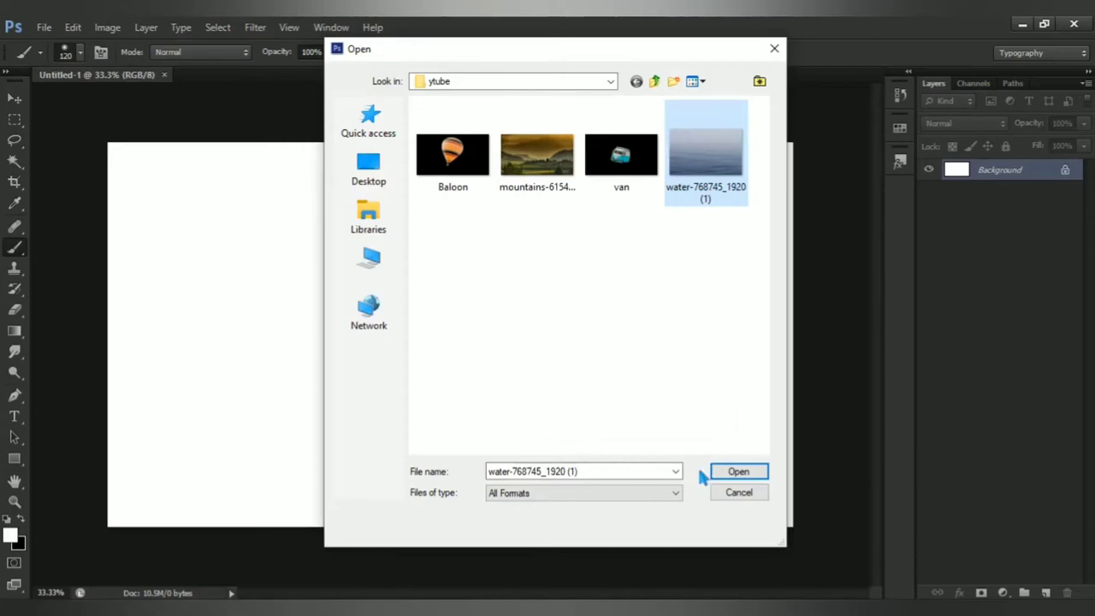
left_click(729, 476)
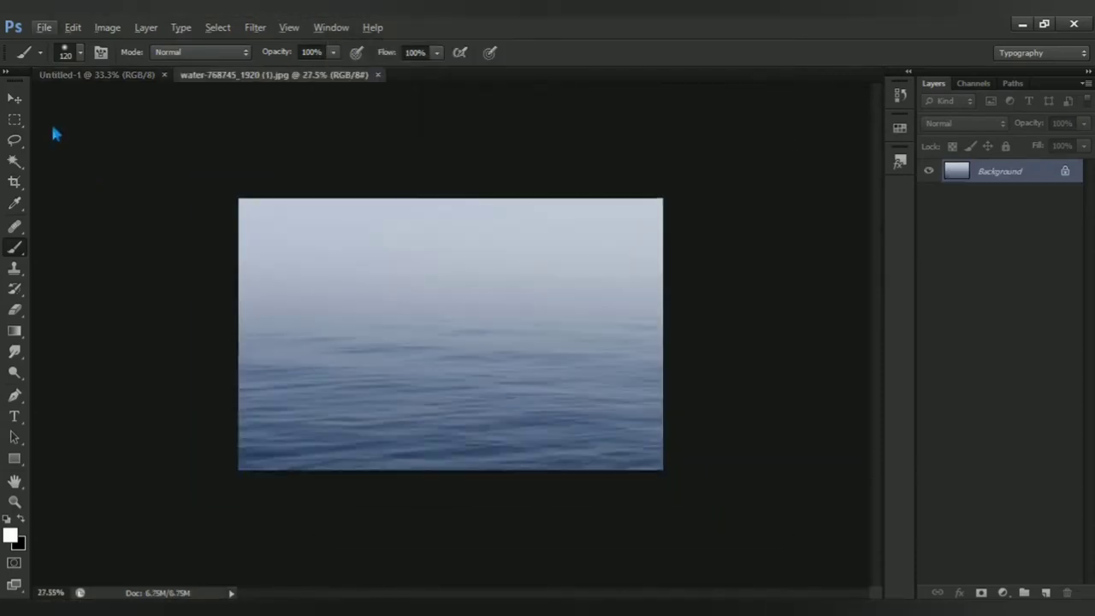
left_click(17, 99)
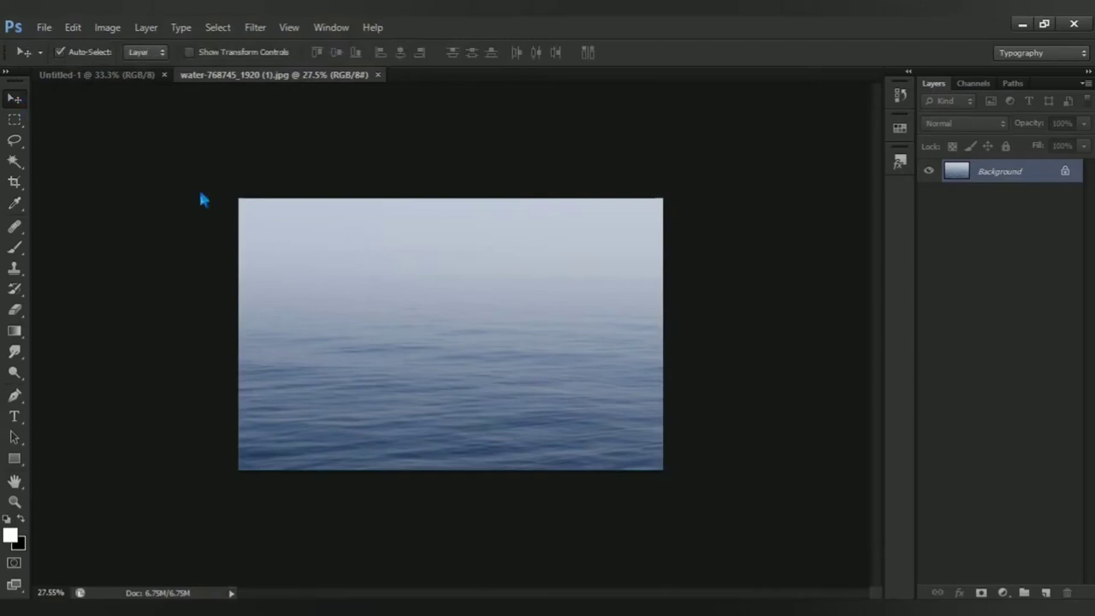
left_click_drag(460, 385, 120, 89)
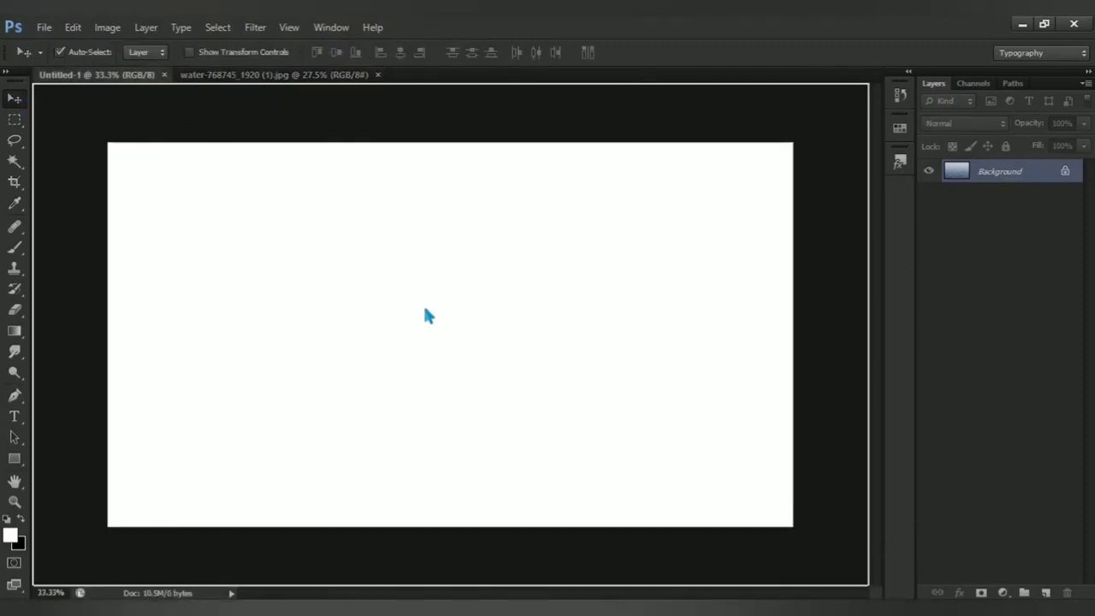
mouse_move(119, 90)
left_mouse_down()
mouse_move(447, 335)
mouse_move(494, 340)
left_mouse_up()
Scale the sea layer to about 135% so it covers the whole canvas
key("ctrl+t")
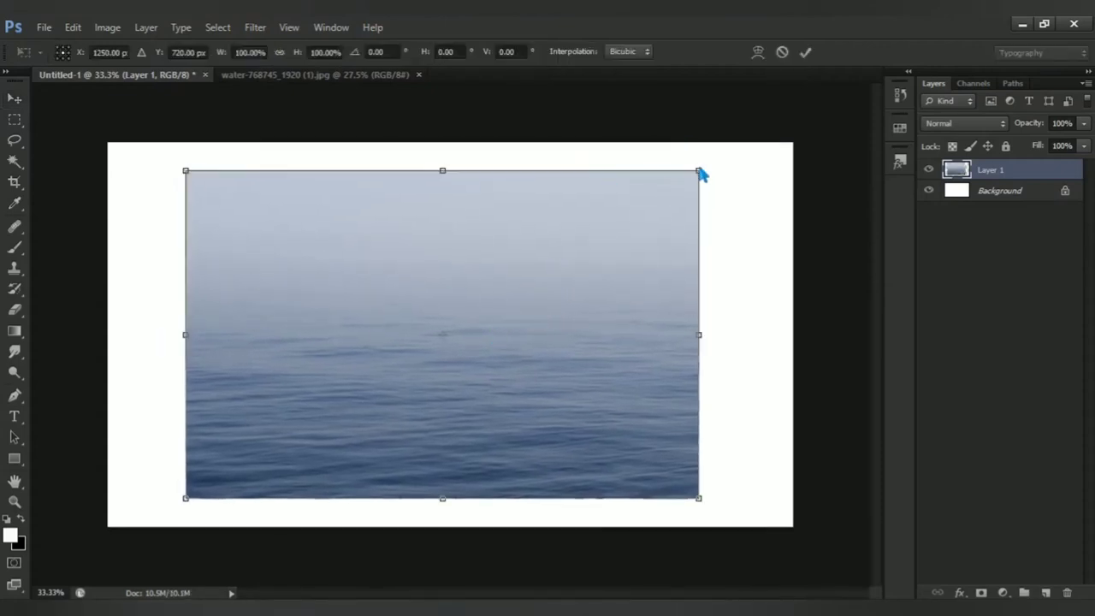
left_click_drag(704, 172, 799, 121)
left_click_drag(636, 269, 647, 267)
key("Right")
key("Right")
key("Right")
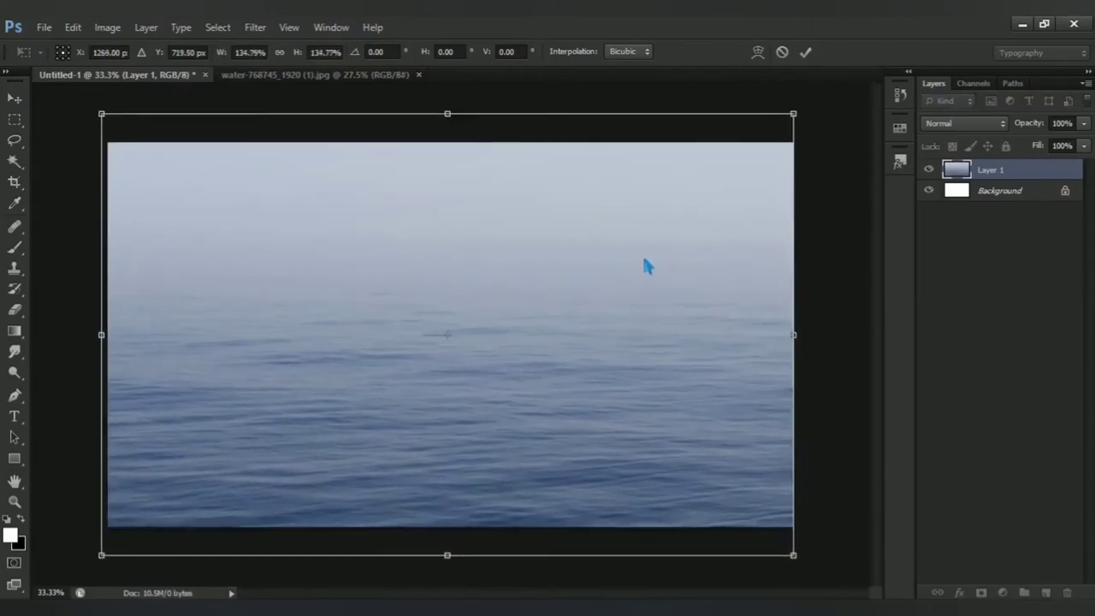
key("Right")
key("Right")
key("Right")
key("Return")
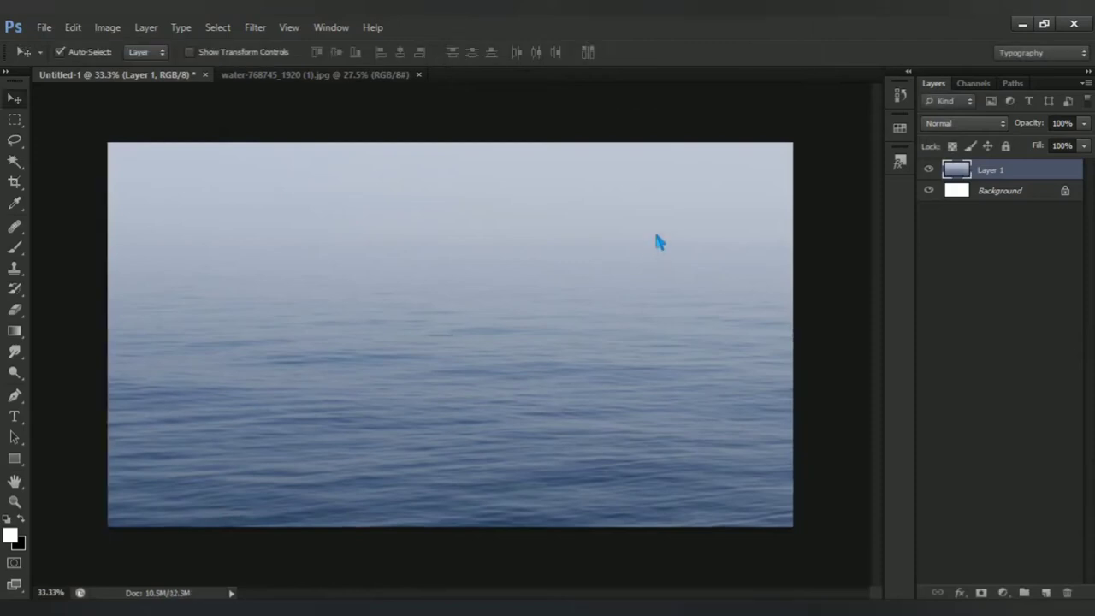
scroll(647, 293, "down", 1)
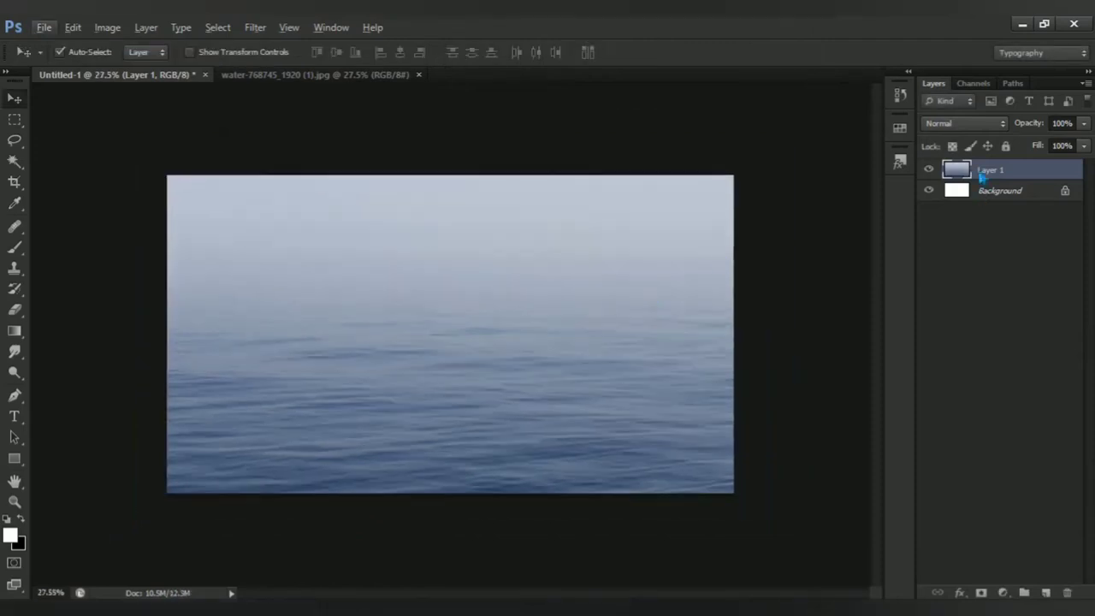
Close the water photo document and apply a 5.7-pixel Gaussian Blur to the sea layer
left_click(419, 75)
left_click(255, 27)
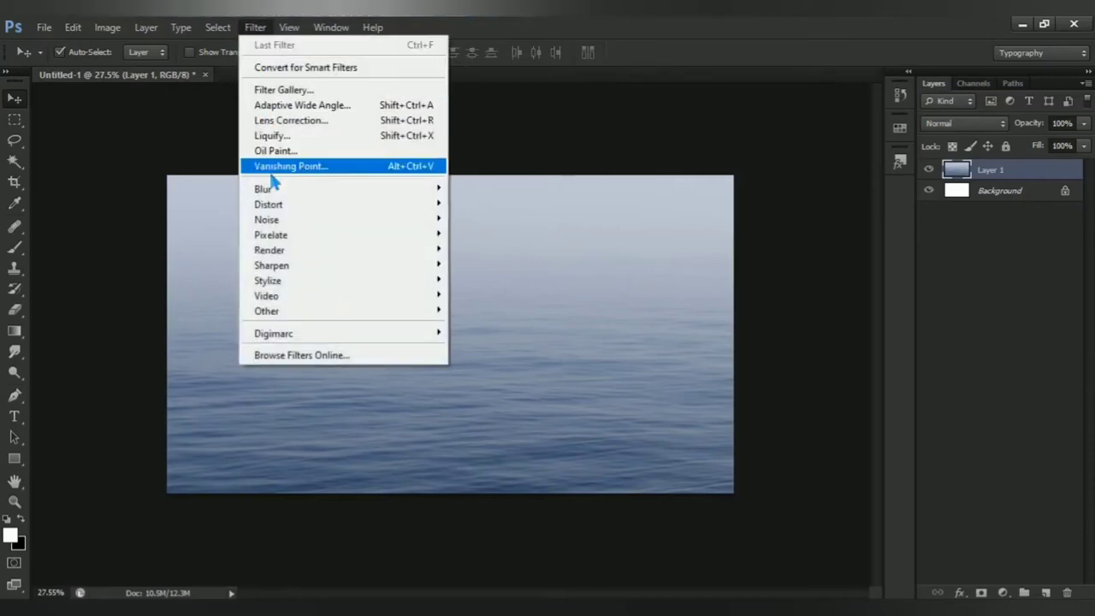
mouse_move(340, 189)
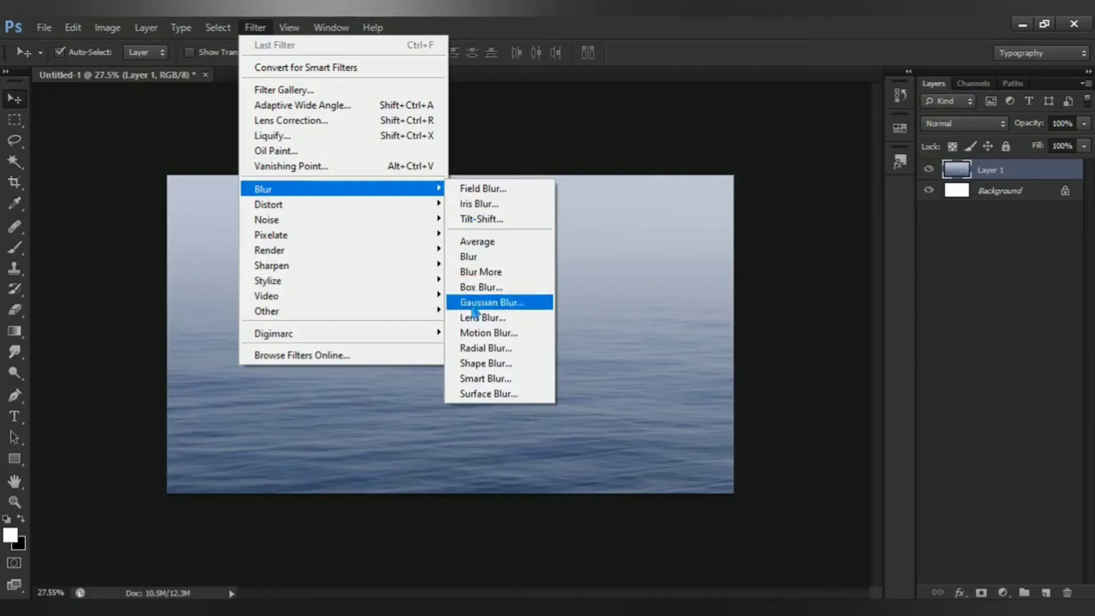
left_click(539, 304)
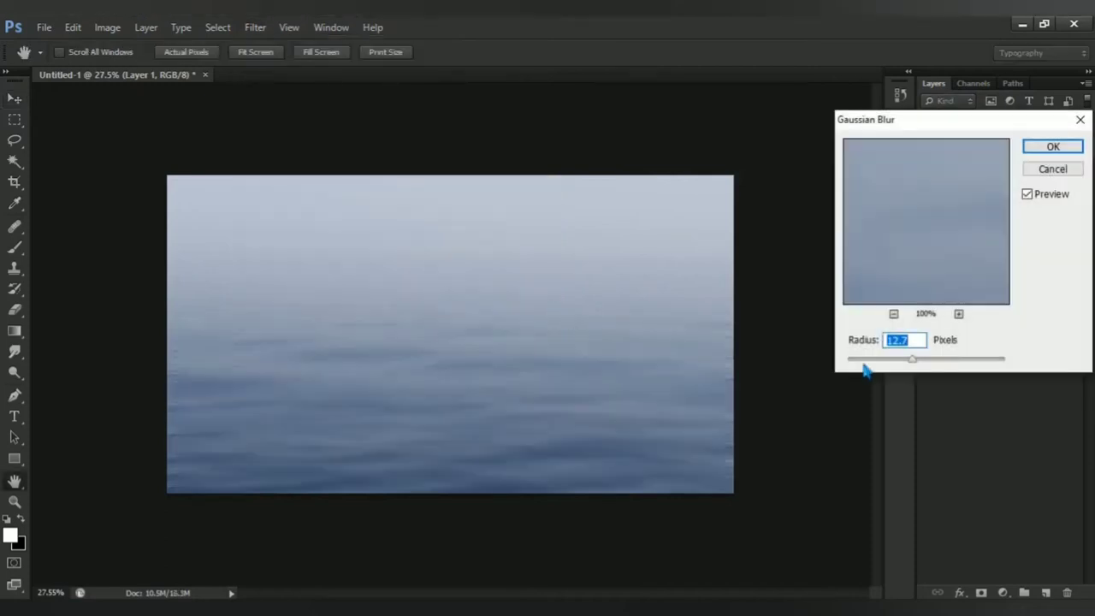
left_click_drag(912, 360, 894, 359)
left_click(1051, 149)
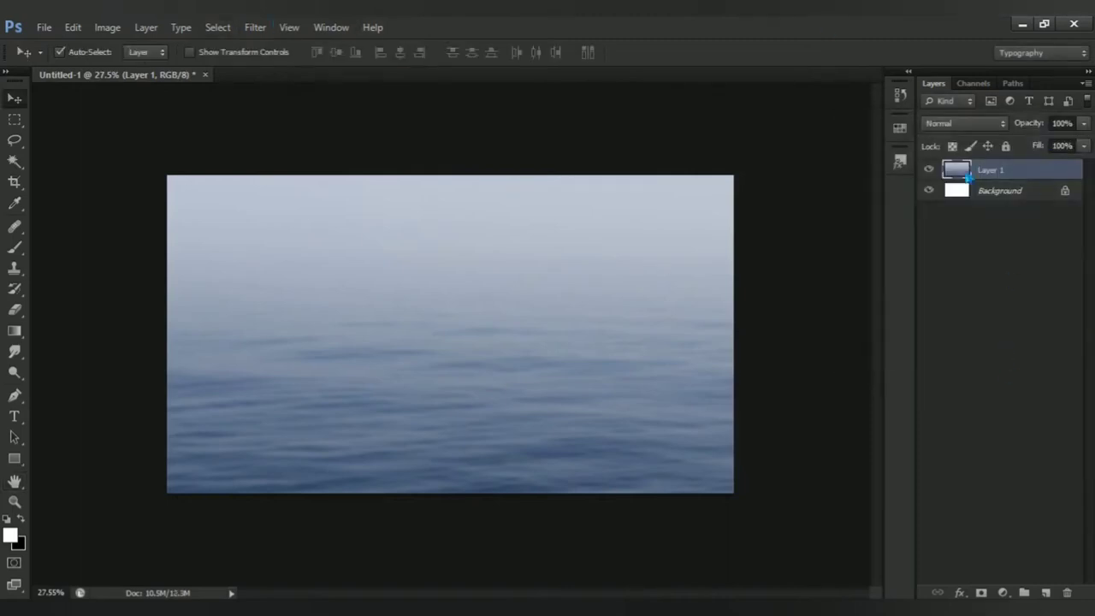
Mask the sea layer and paint its upper part away with a large 752–1107 px black brush
left_click(981, 592)
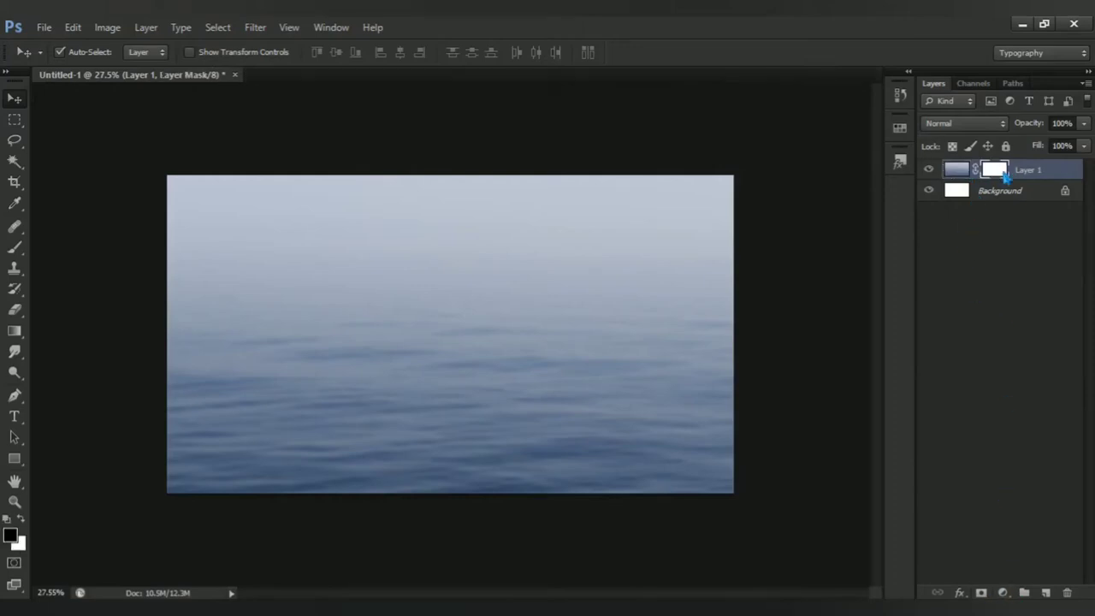
left_click(23, 251)
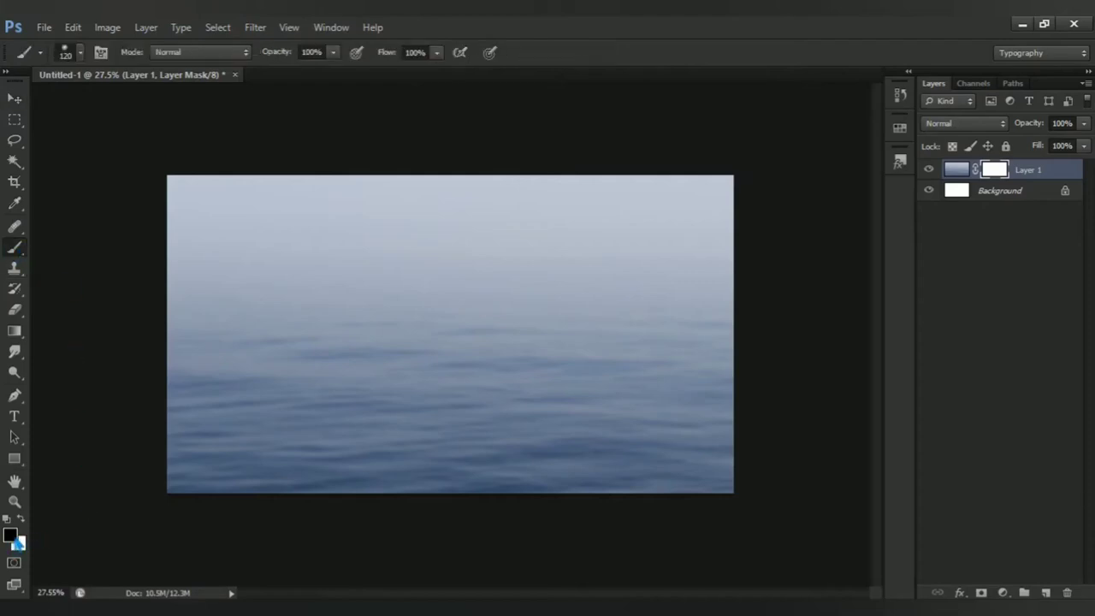
left_click_drag(260, 297, 337, 288)
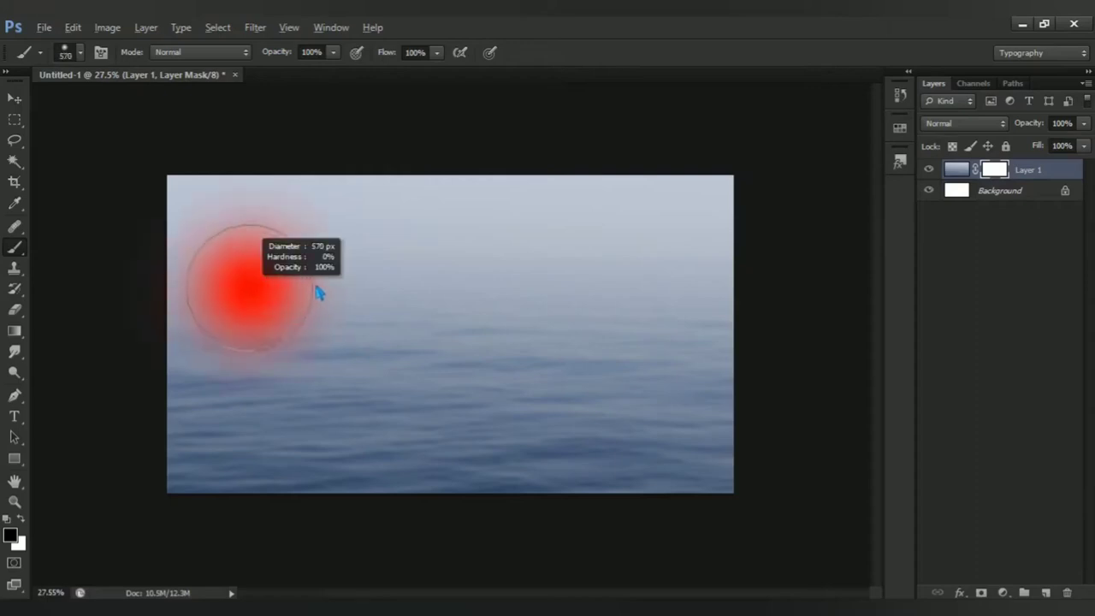
mouse_move(150, 215)
left_mouse_down()
mouse_move(696, 205)
mouse_move(757, 225)
left_mouse_up()
left_click_drag(421, 255, 464, 251)
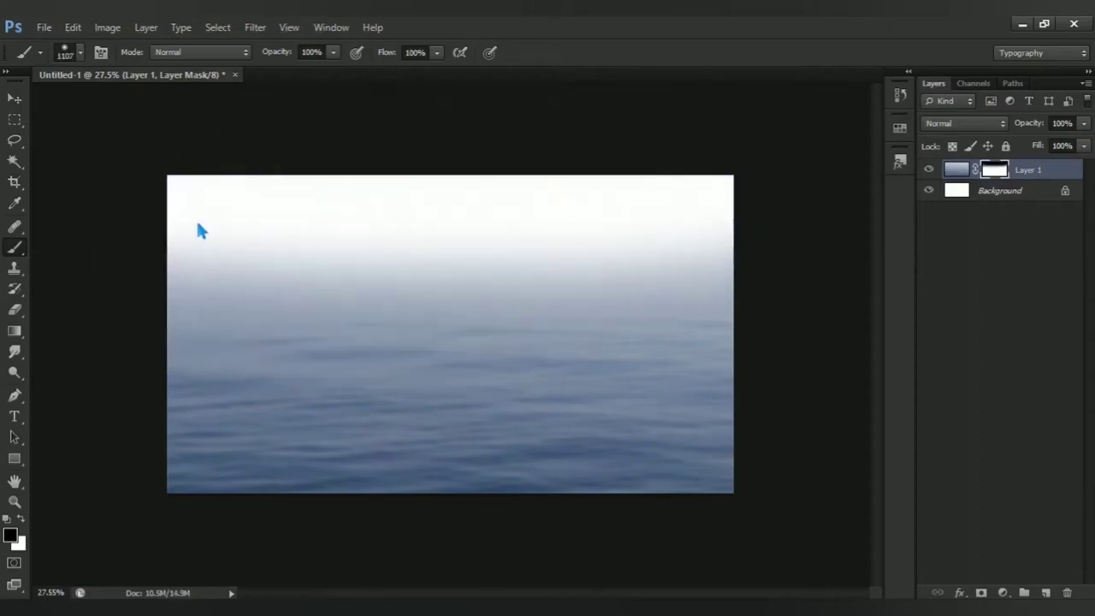
mouse_move(196, 218)
left_mouse_down()
mouse_move(792, 237)
mouse_move(471, 203)
mouse_move(133, 205)
left_mouse_up()
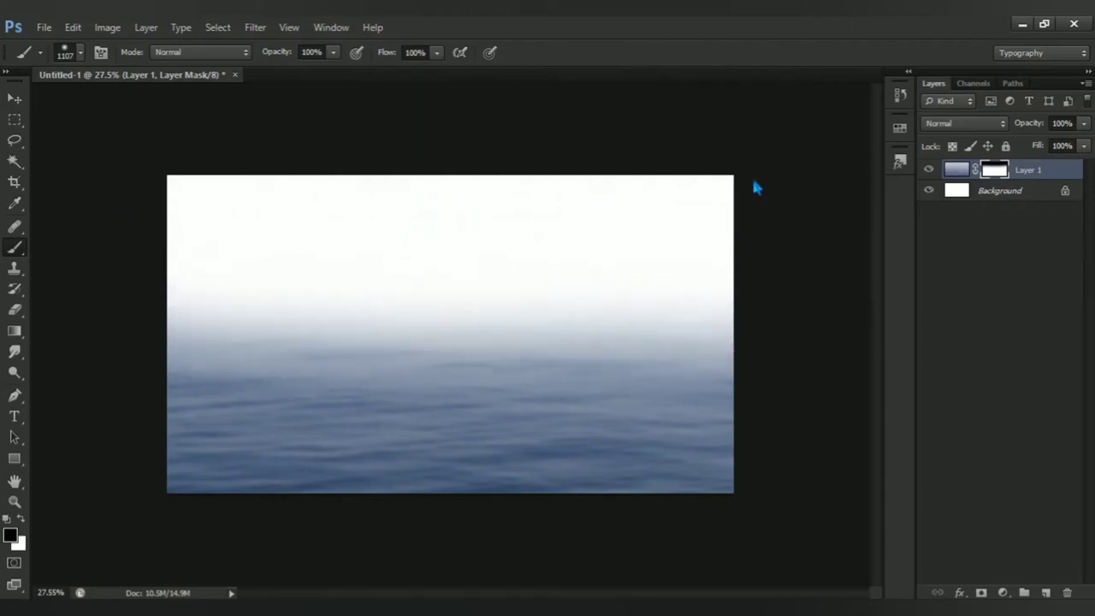
scroll(608, 325, "down", 2)
scroll(499, 380, "up", 1)
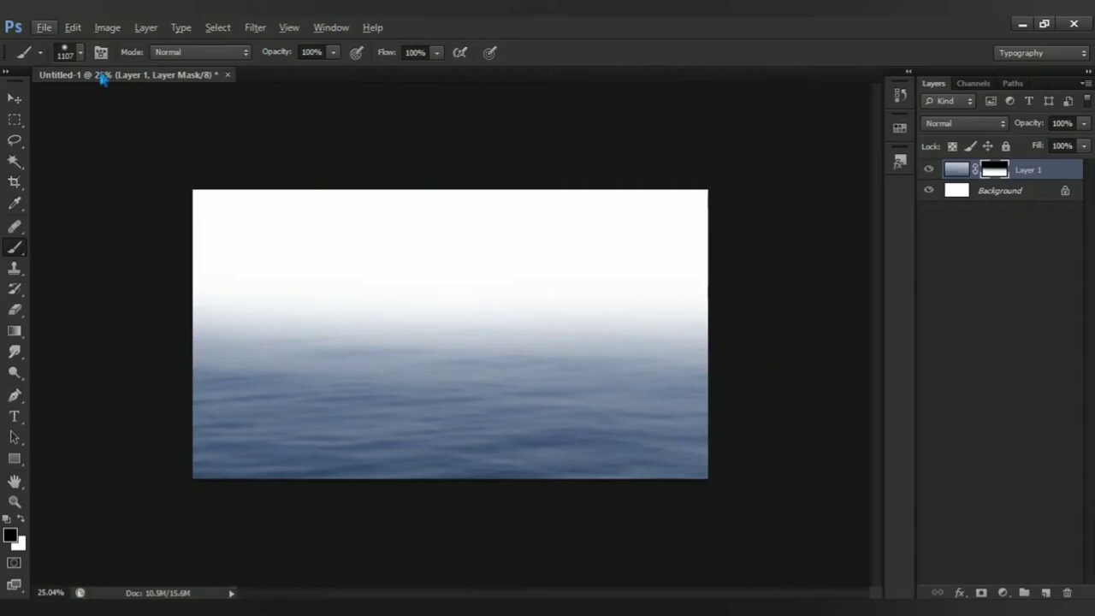
left_click(46, 28)
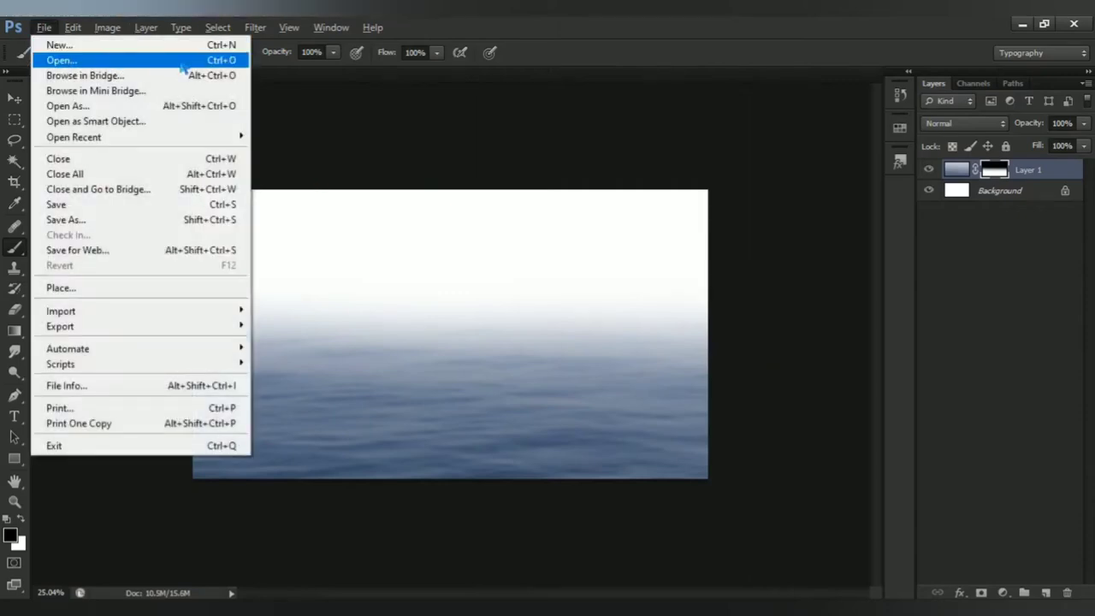
Open the mountains-615428_1920 photo and move it into the composite as Layer 2
left_click(183, 62)
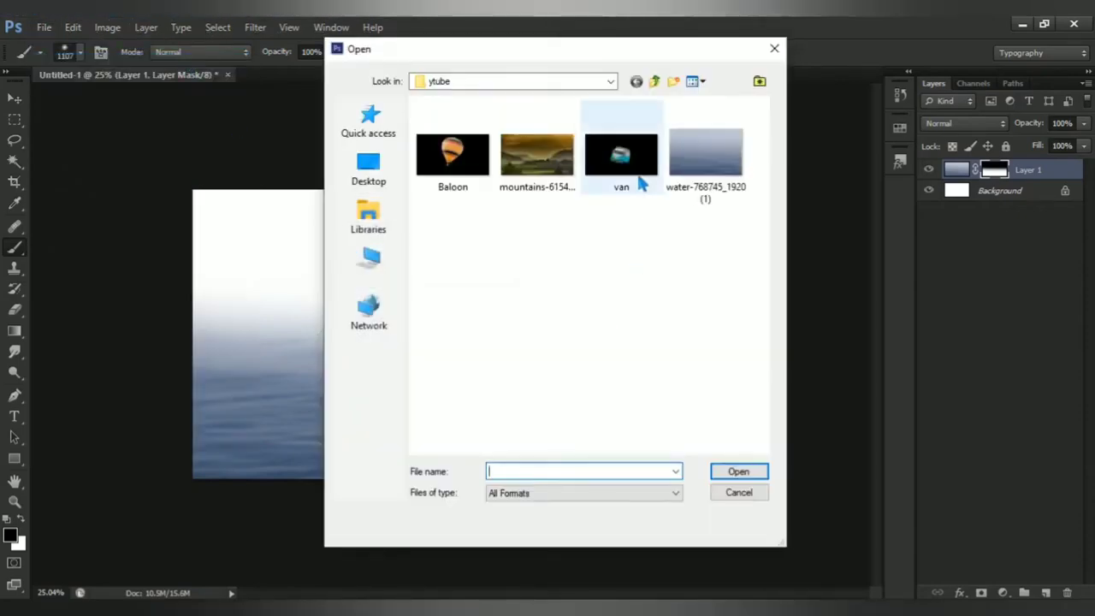
left_click(564, 168)
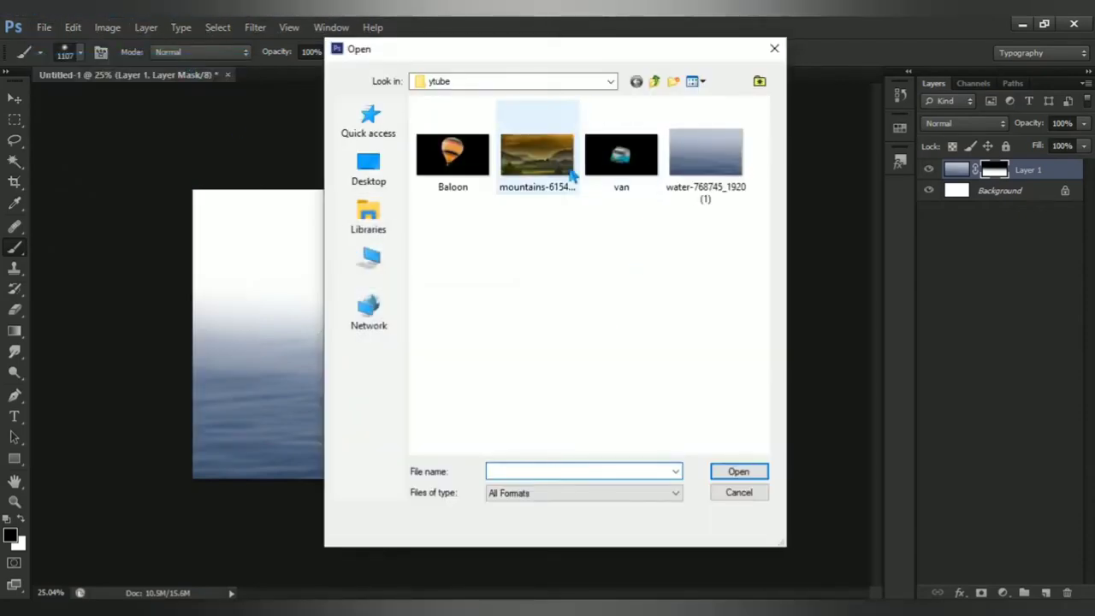
left_click(741, 473)
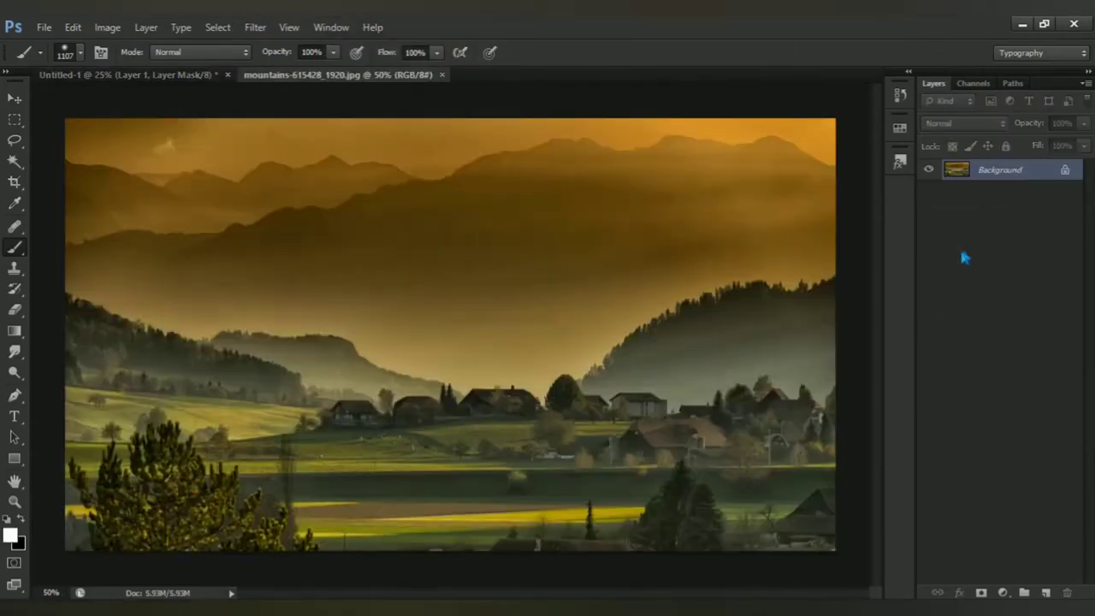
left_click(14, 100)
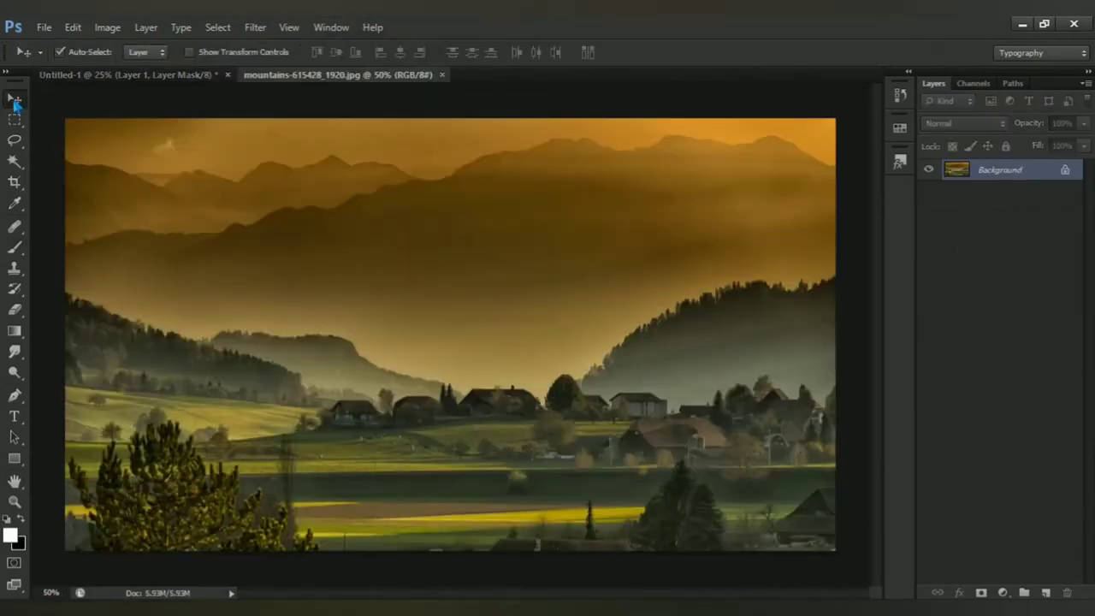
mouse_move(448, 341)
left_mouse_down()
mouse_move(268, 197)
mouse_move(493, 305)
mouse_move(490, 324)
left_mouse_up()
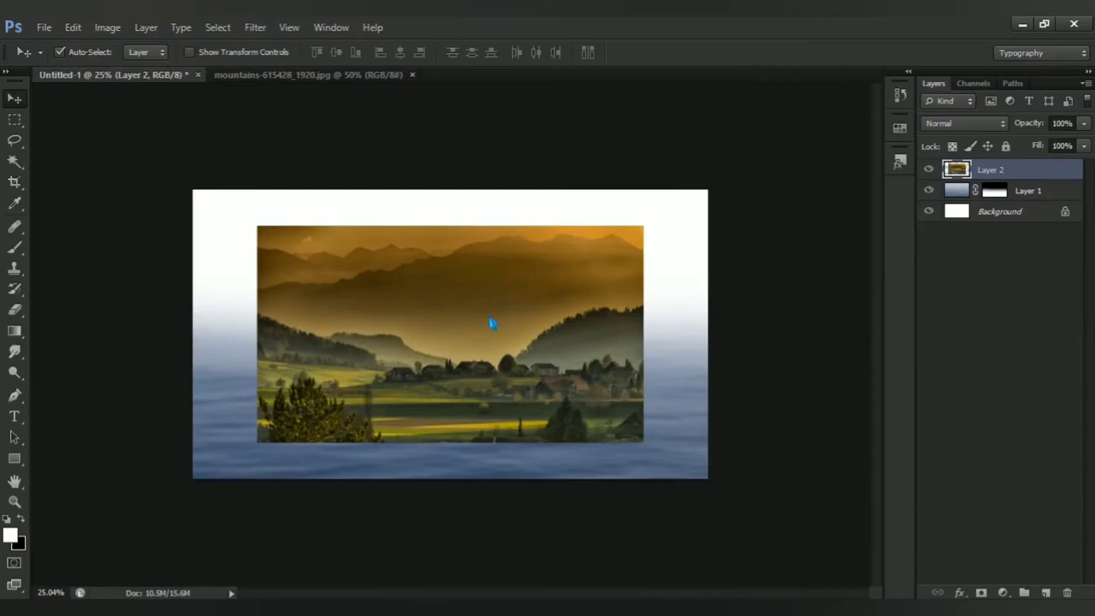
Scale Layer 2 to about 138% to fill the canvas and close the mountains document
key("ctrl+t")
mouse_move(645, 227)
left_mouse_down()
mouse_move(715, 199)
mouse_move(722, 182)
left_mouse_up()
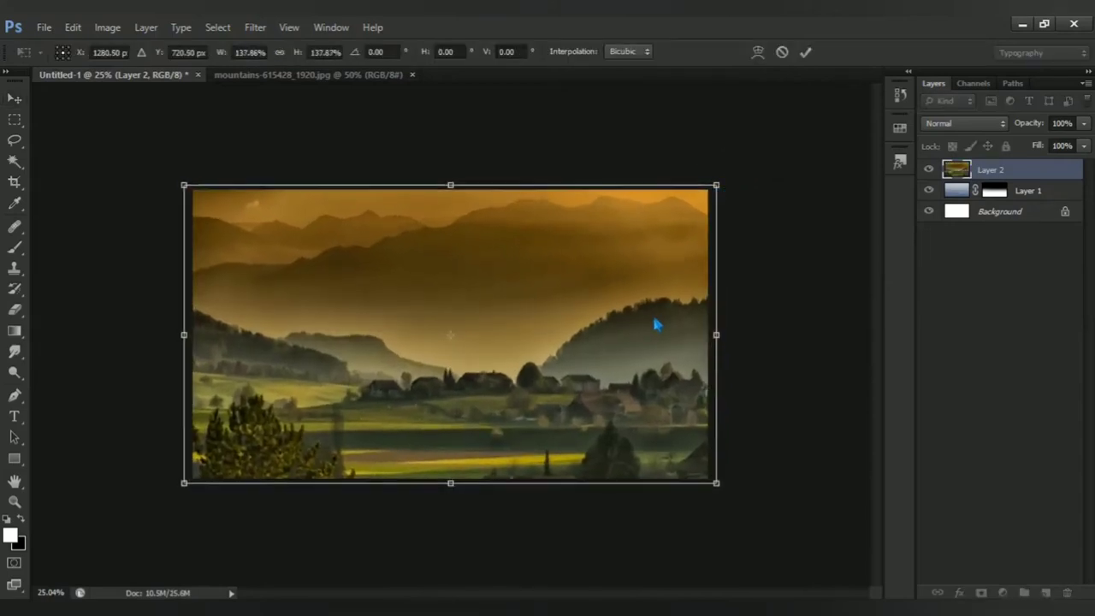
mouse_move(655, 323)
left_mouse_down()
mouse_move(654, 306)
mouse_move(656, 323)
left_mouse_up()
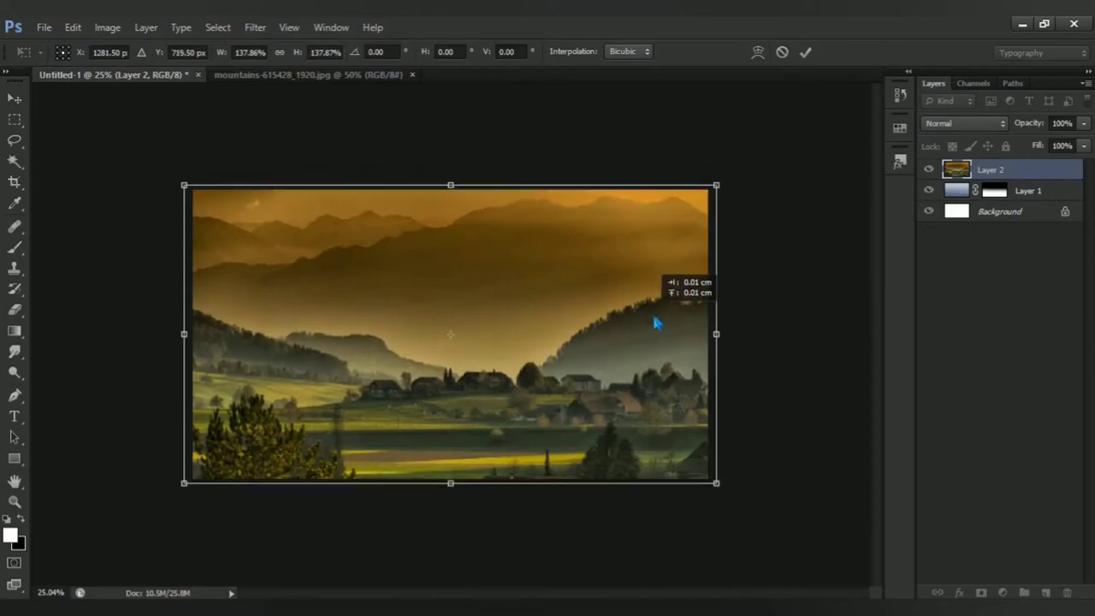
key("Return")
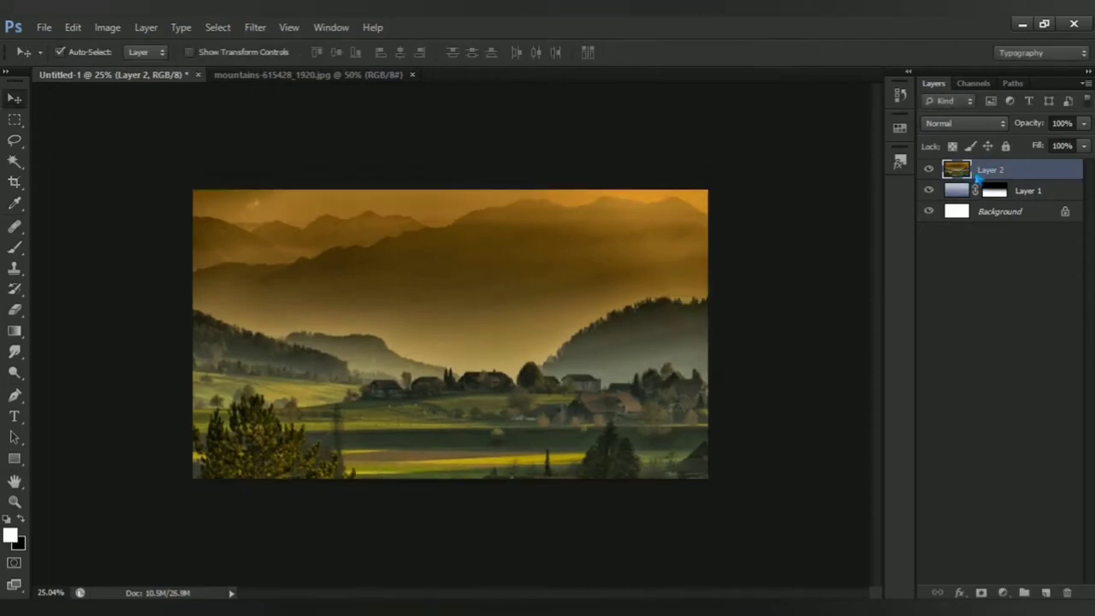
left_click(411, 75)
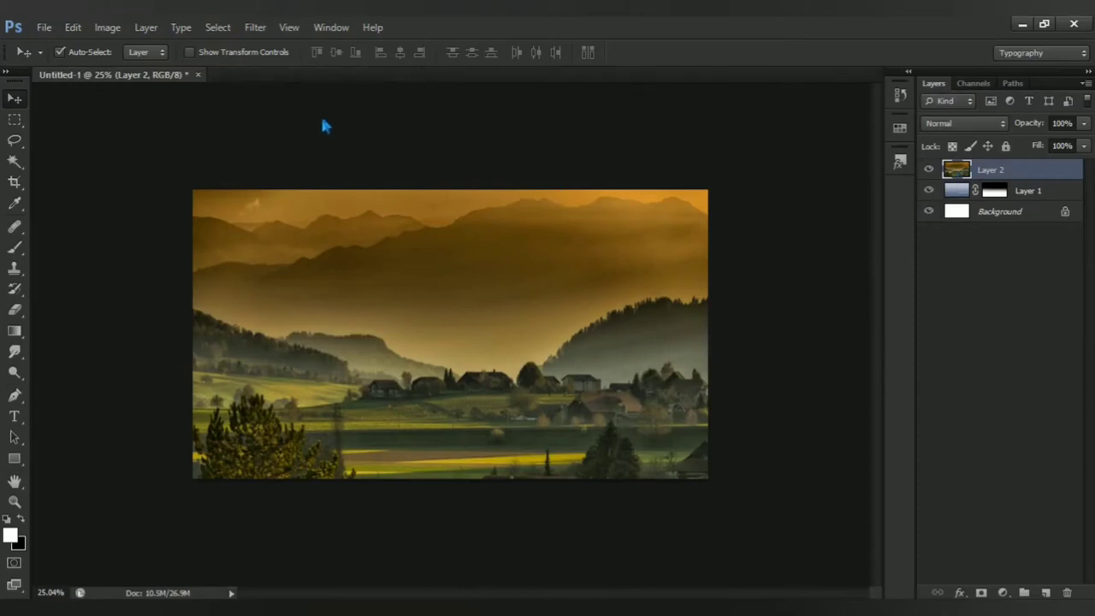
Apply a 9.6-pixel Gaussian Blur to the mountain village layer
left_click(256, 27)
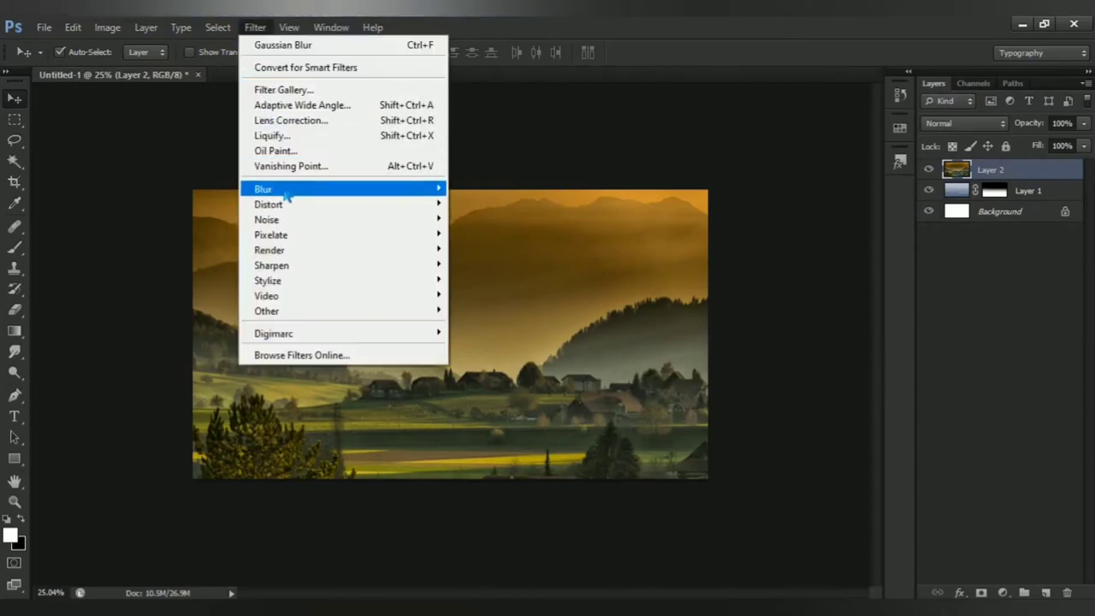
mouse_move(263, 189)
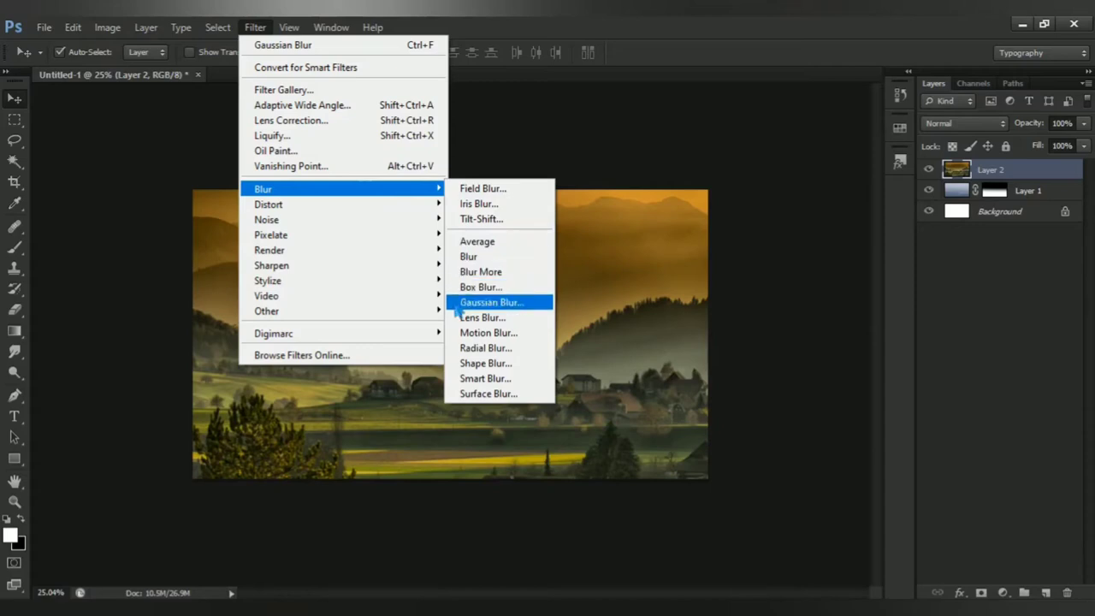
left_click(534, 304)
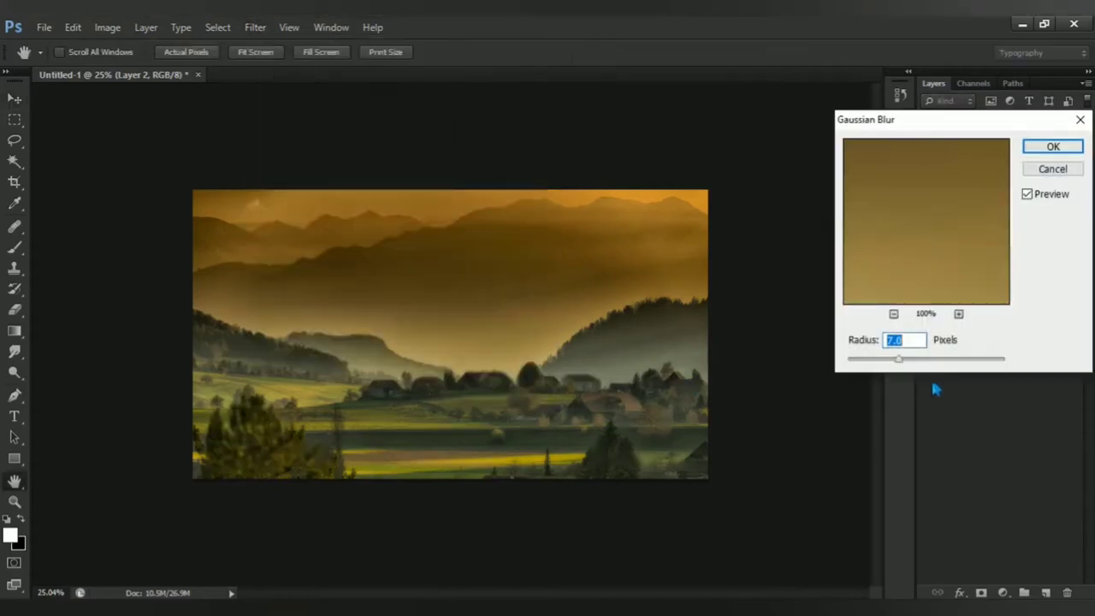
left_click(912, 360)
left_click(1029, 196)
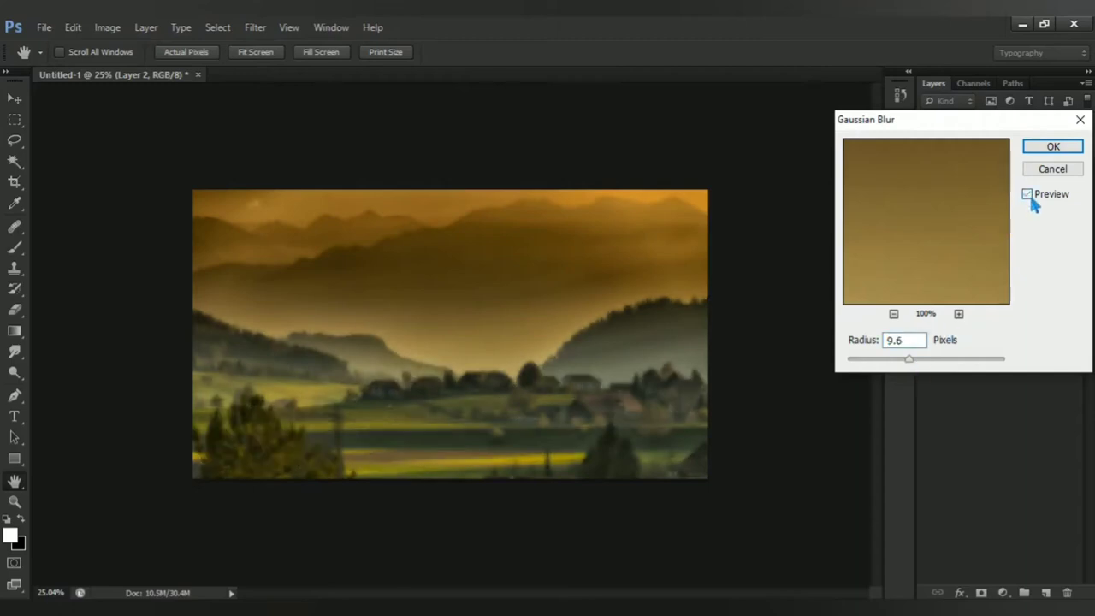
left_click(1036, 148)
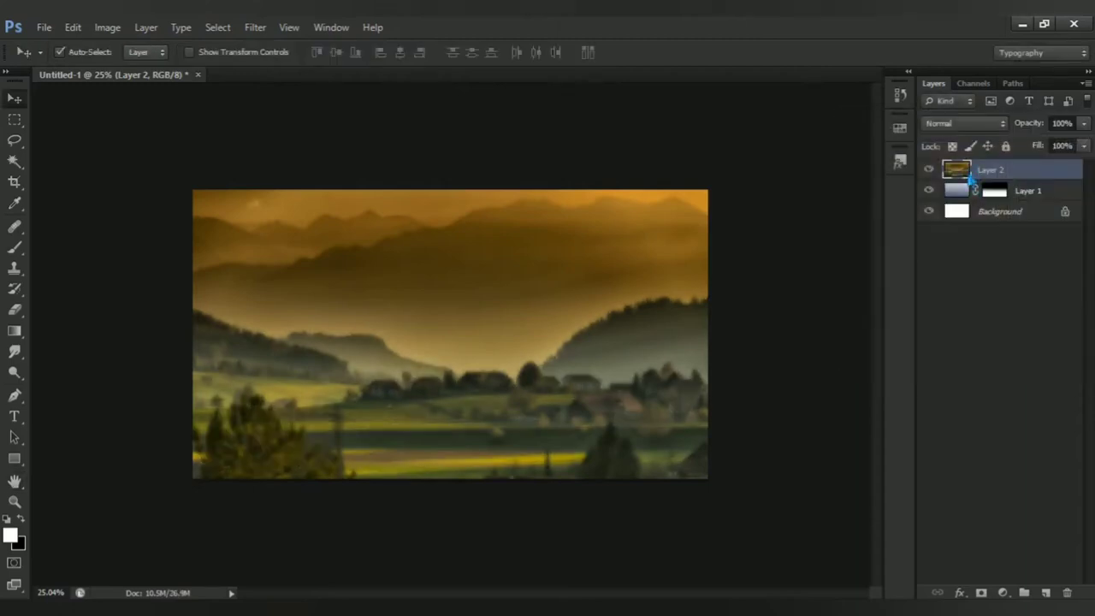
Add a mask to the mountain layer and brush out its lower part and right hills in black
left_click(982, 593)
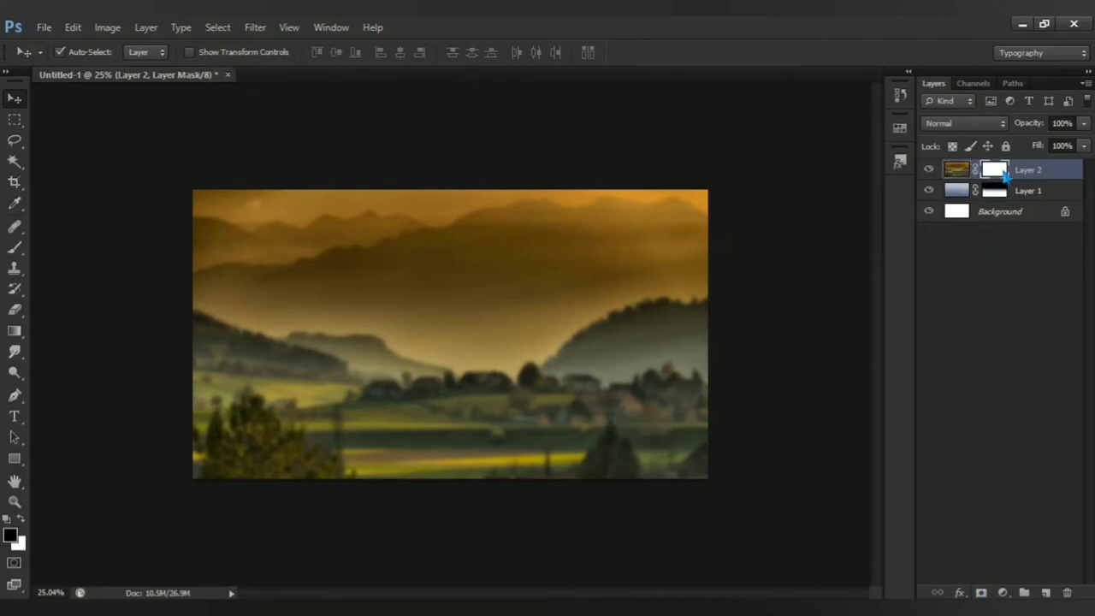
left_click(15, 247)
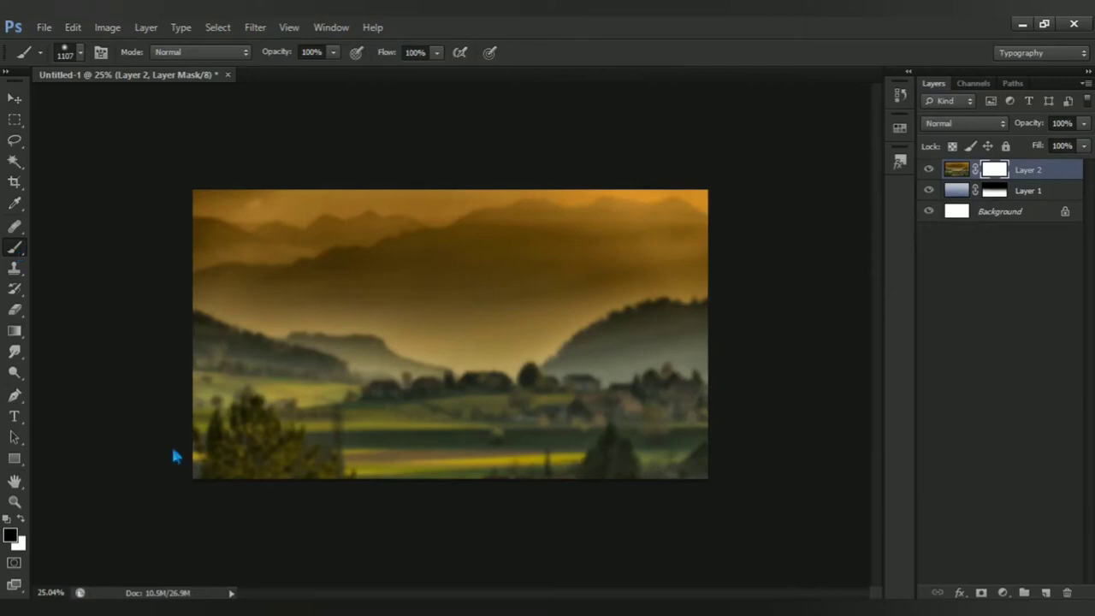
mouse_move(174, 511)
left_mouse_down()
mouse_move(442, 520)
mouse_move(276, 487)
mouse_move(428, 506)
mouse_move(624, 505)
mouse_move(655, 484)
mouse_move(641, 467)
mouse_move(716, 454)
mouse_move(670, 446)
mouse_move(303, 469)
mouse_move(165, 441)
mouse_move(379, 462)
mouse_move(257, 465)
left_mouse_up()
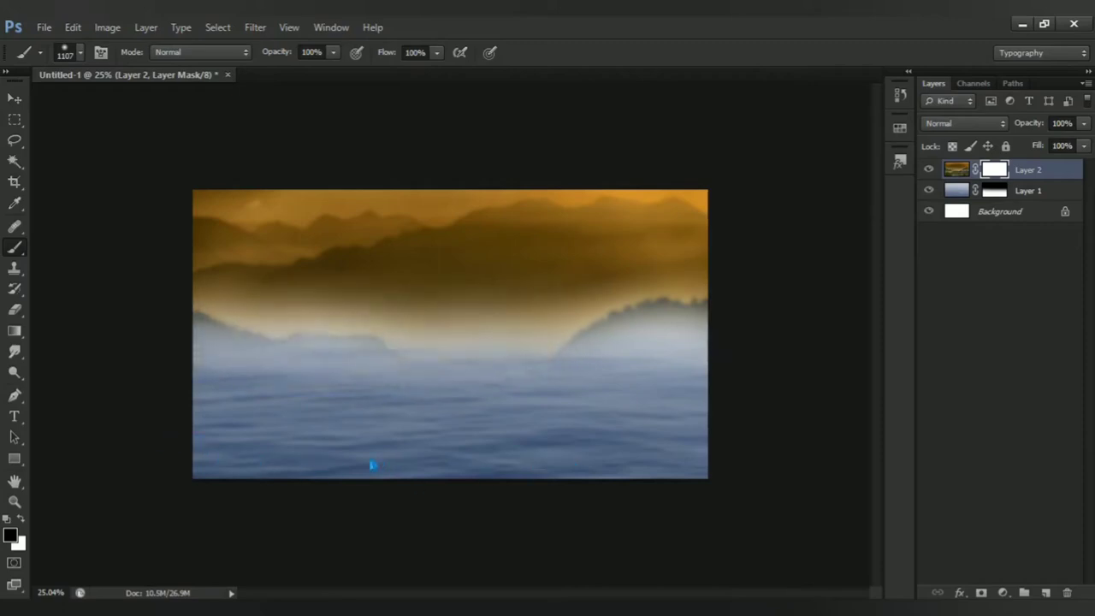
left_click_drag(372, 466, 620, 445)
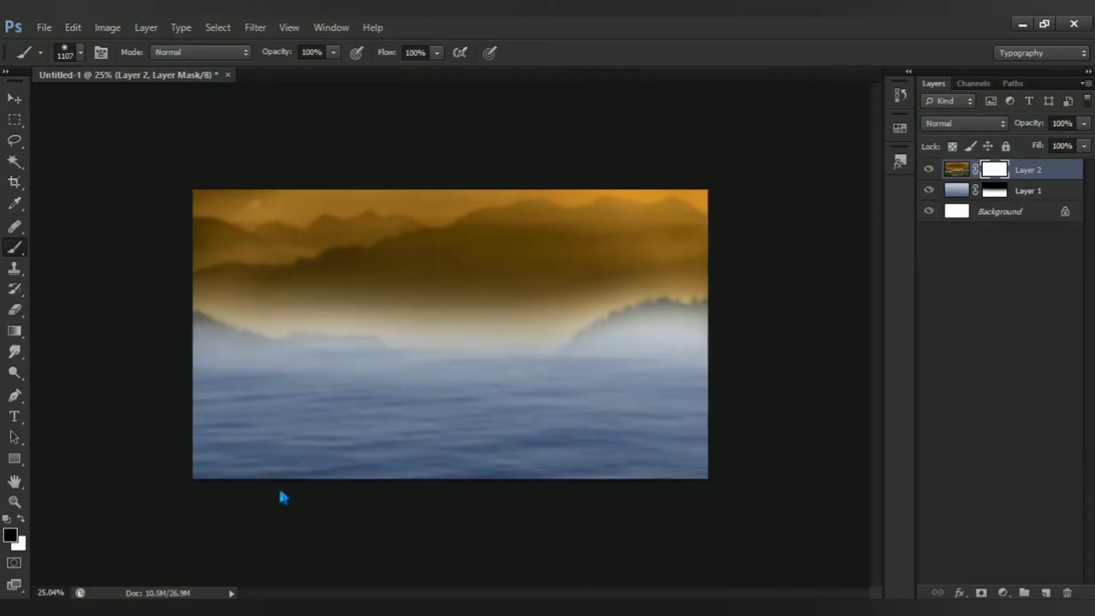
left_click(1004, 592)
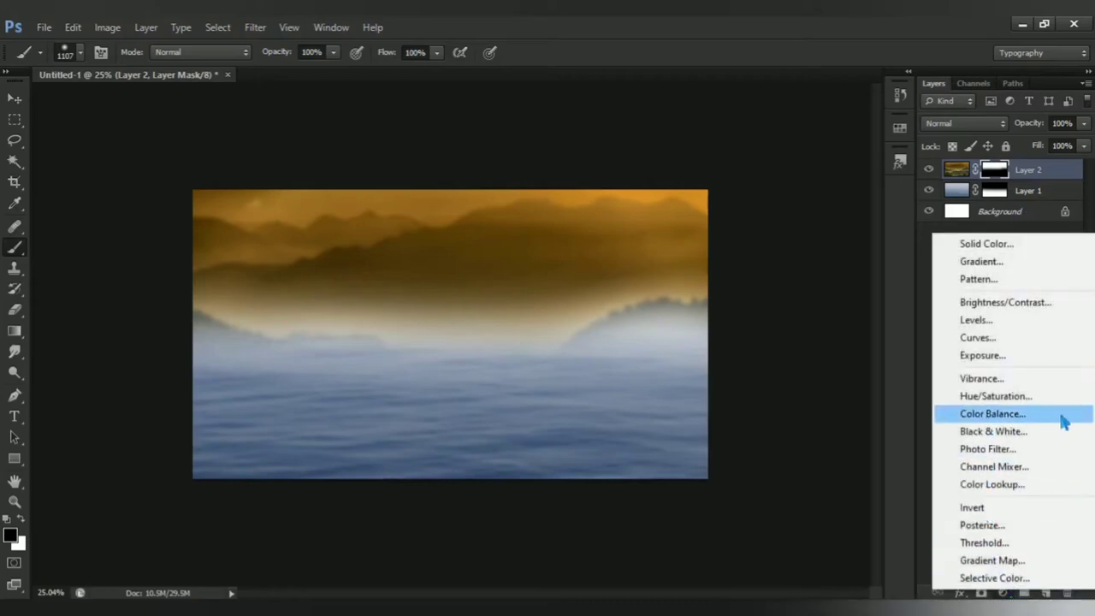
Add a Color Balance clipped to Layer 2 with midtones Cyan-Red −100, Magenta-Green −49, Yellow-Blue +100
left_click(1061, 417)
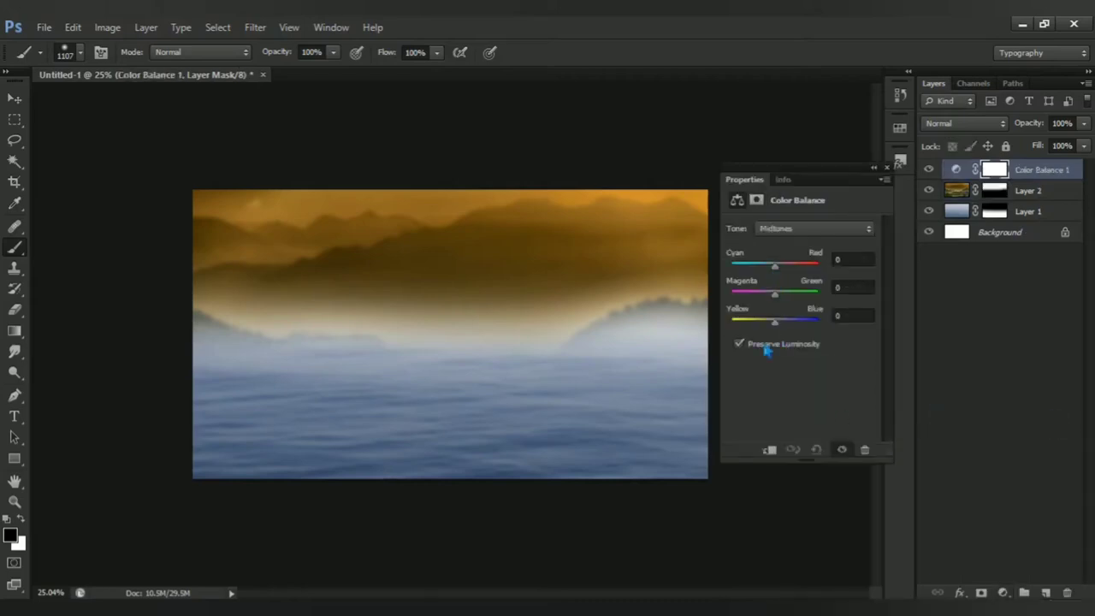
left_click(770, 451)
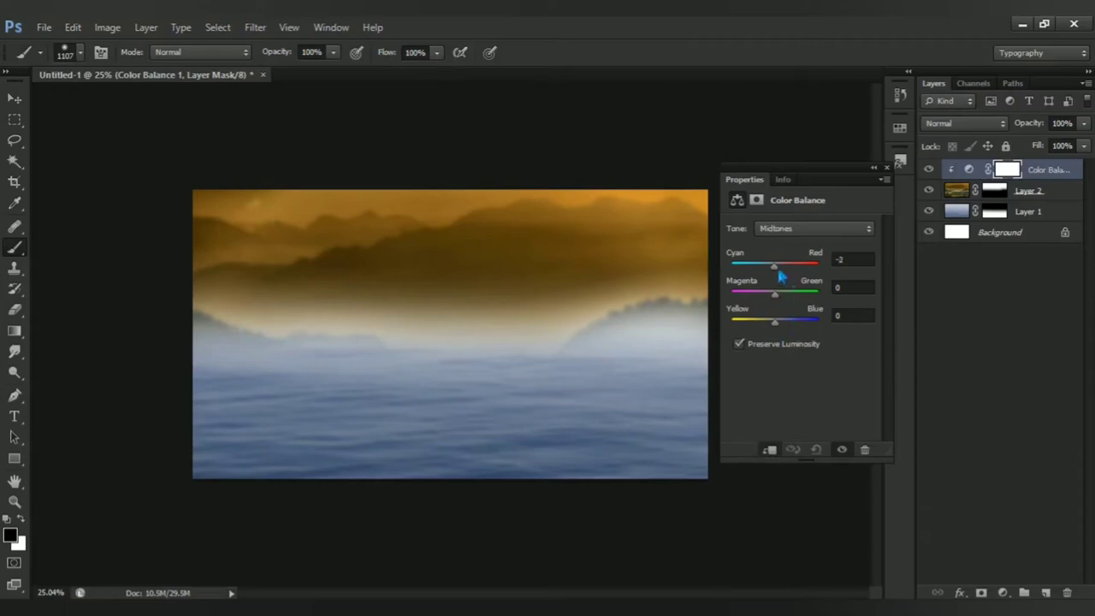
left_click_drag(780, 275, 714, 280)
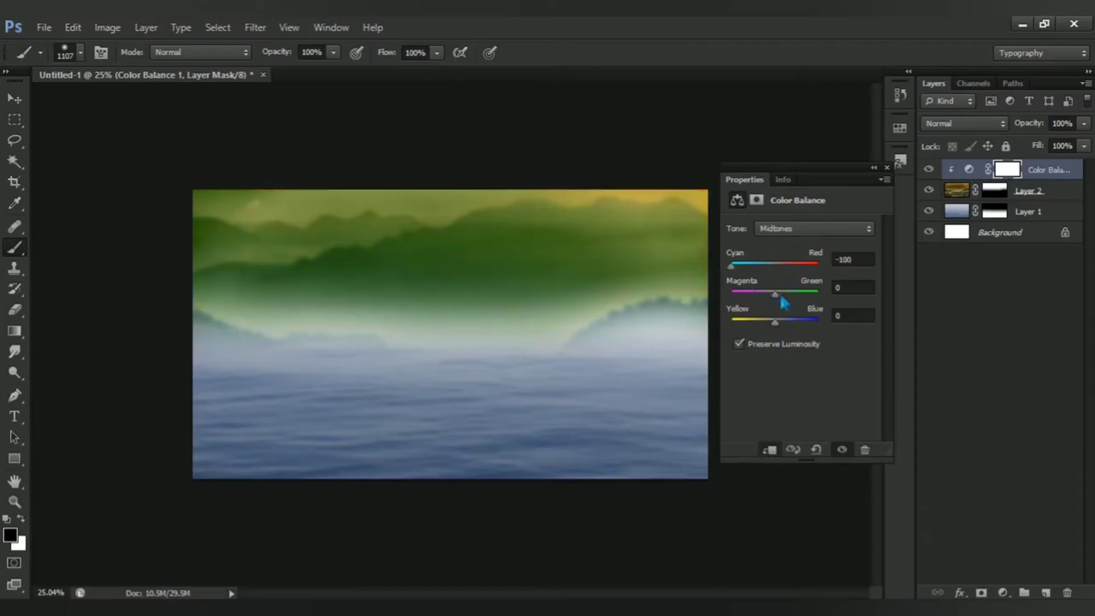
left_click_drag(781, 297, 763, 308)
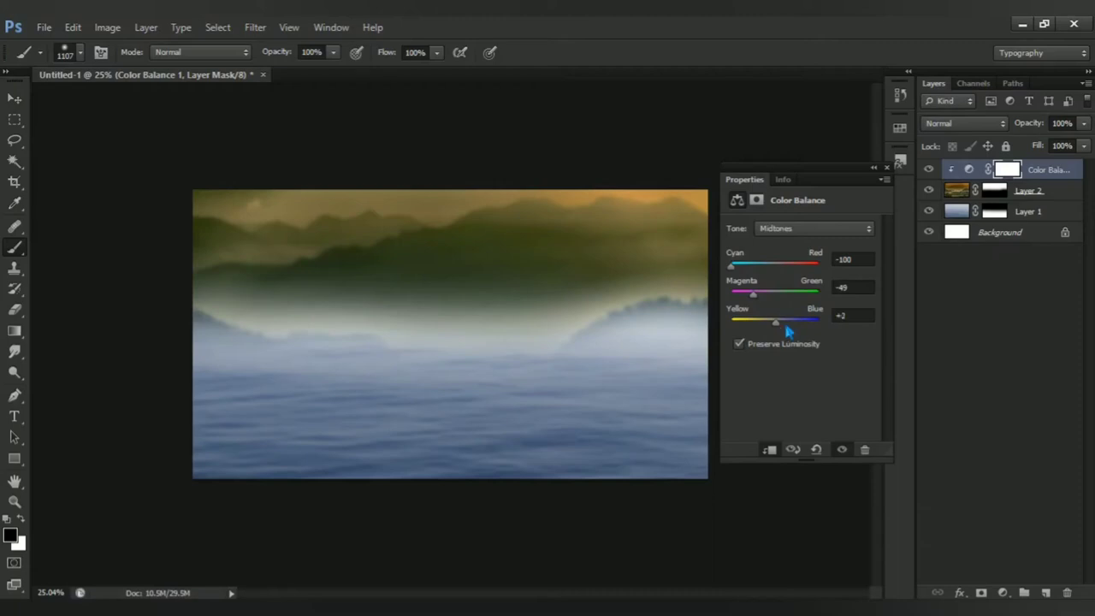
left_click_drag(777, 322, 883, 319)
left_click(845, 451)
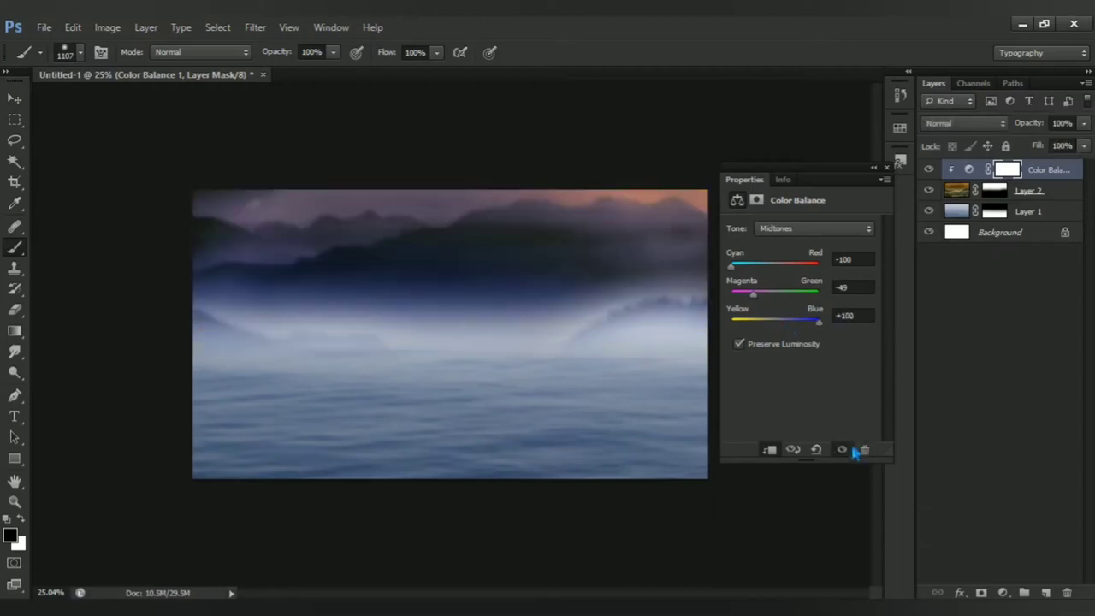
left_click(892, 173)
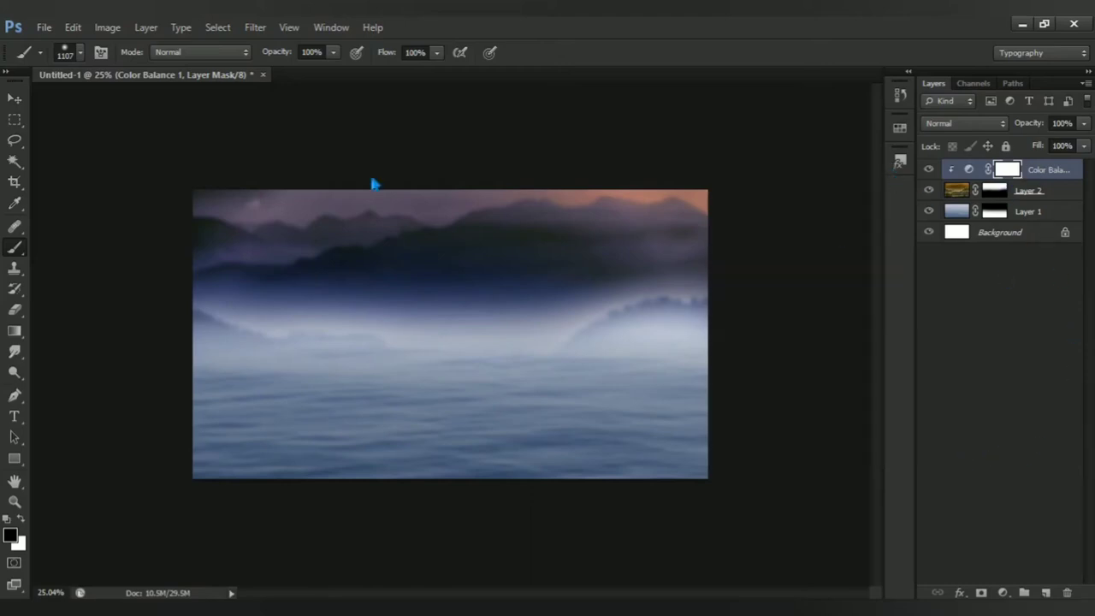
left_click(44, 28)
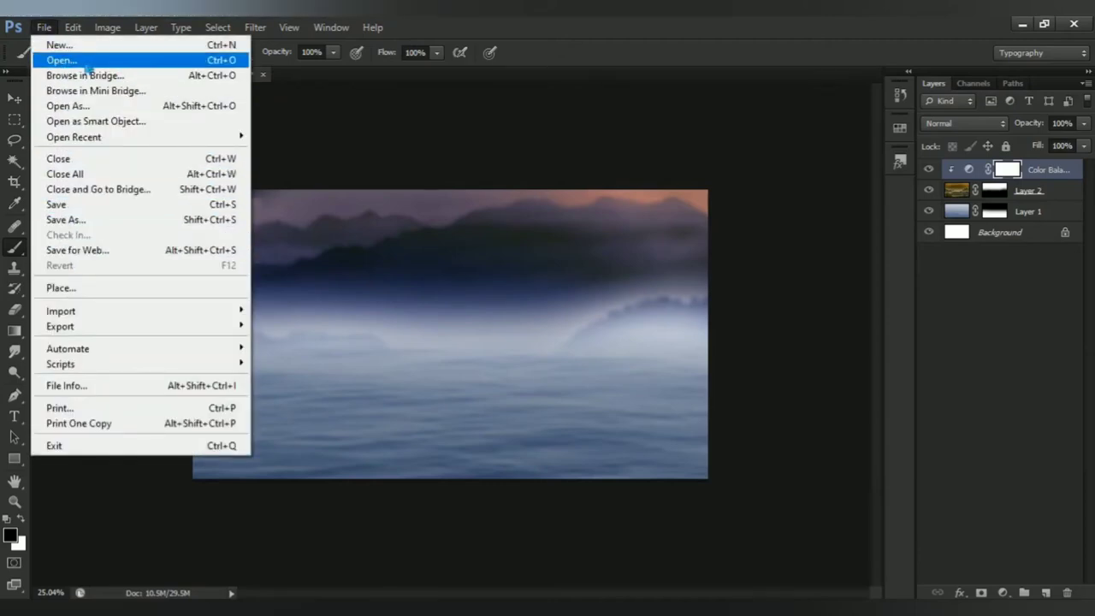
Open van.png and move the turquoise van into the composite as Layer 3
left_click(135, 65)
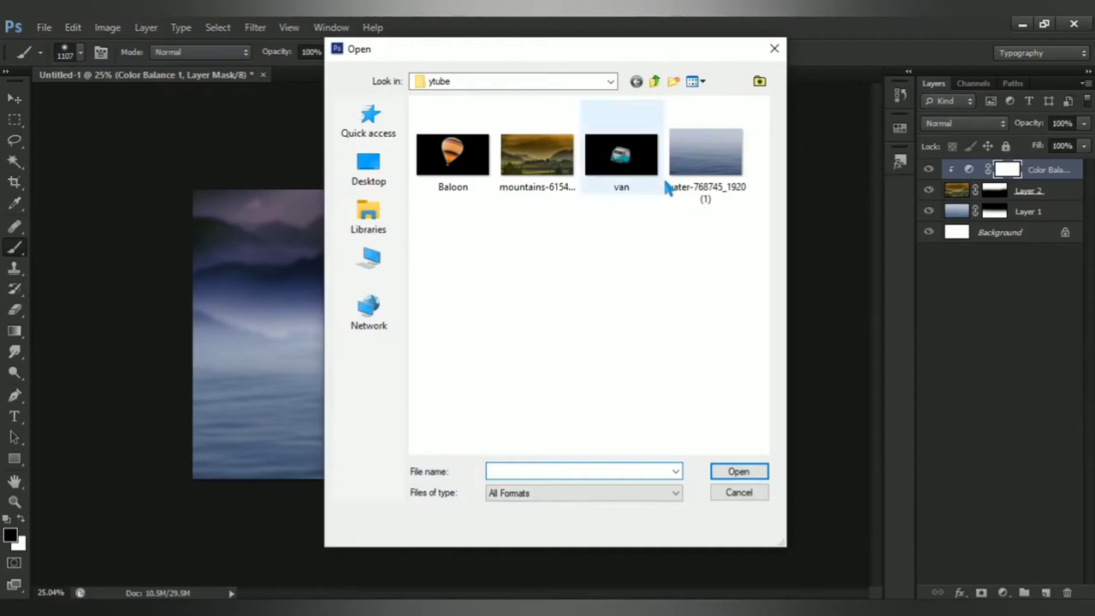
left_click(633, 171)
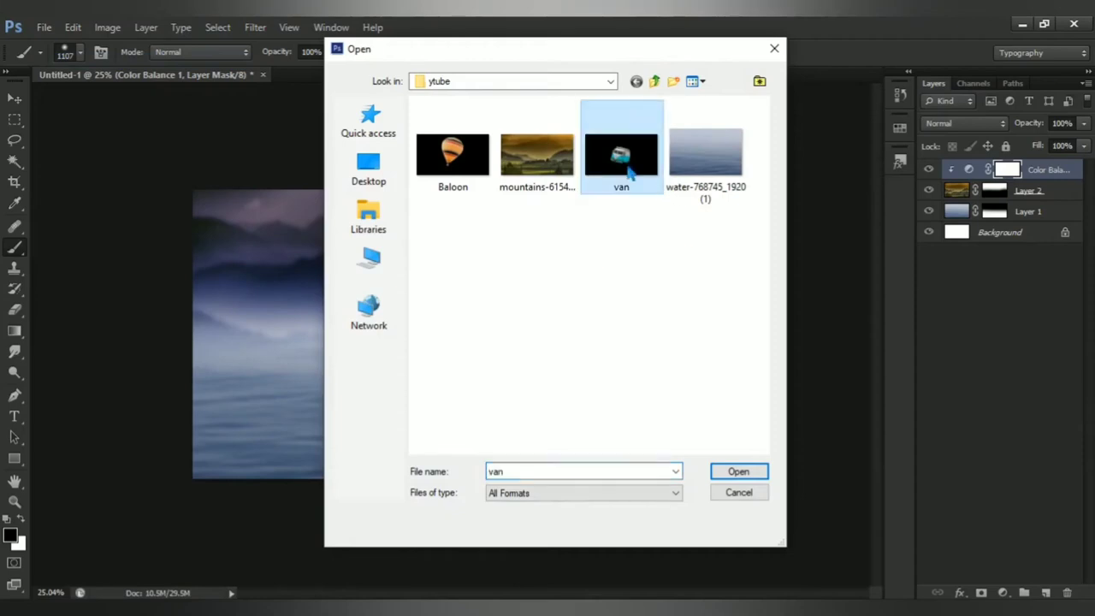
left_click(737, 476)
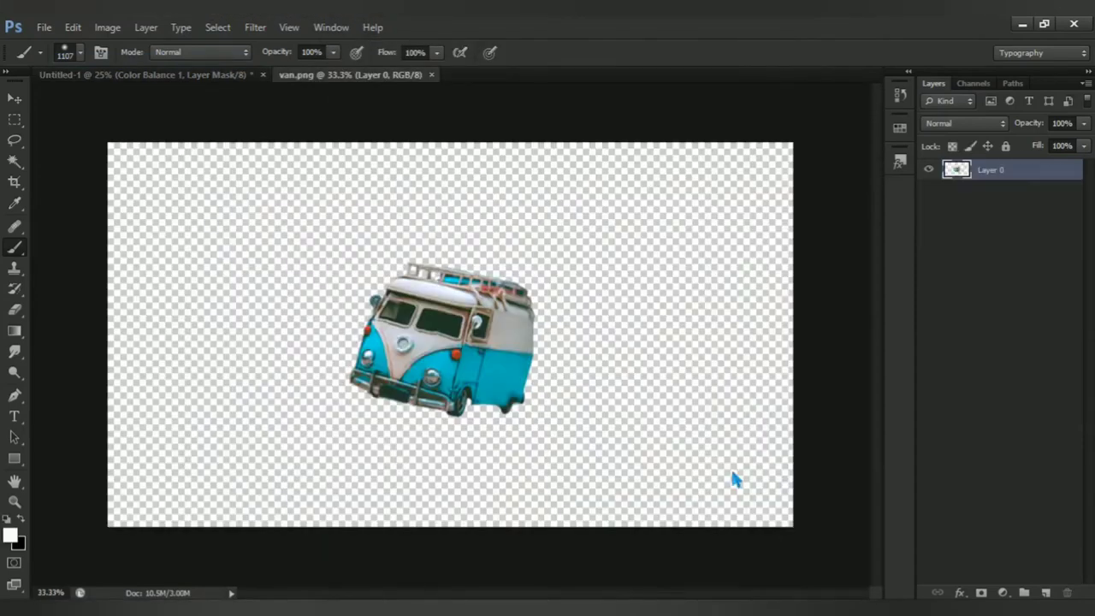
left_click(15, 98)
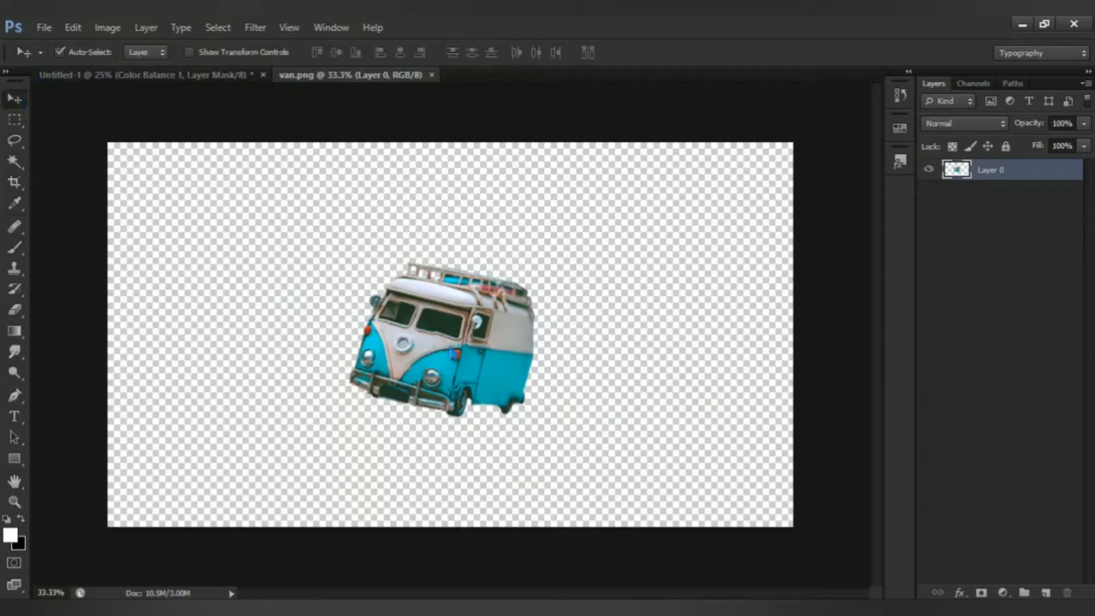
mouse_move(477, 349)
left_mouse_down()
mouse_move(129, 75)
mouse_move(451, 319)
left_mouse_up()
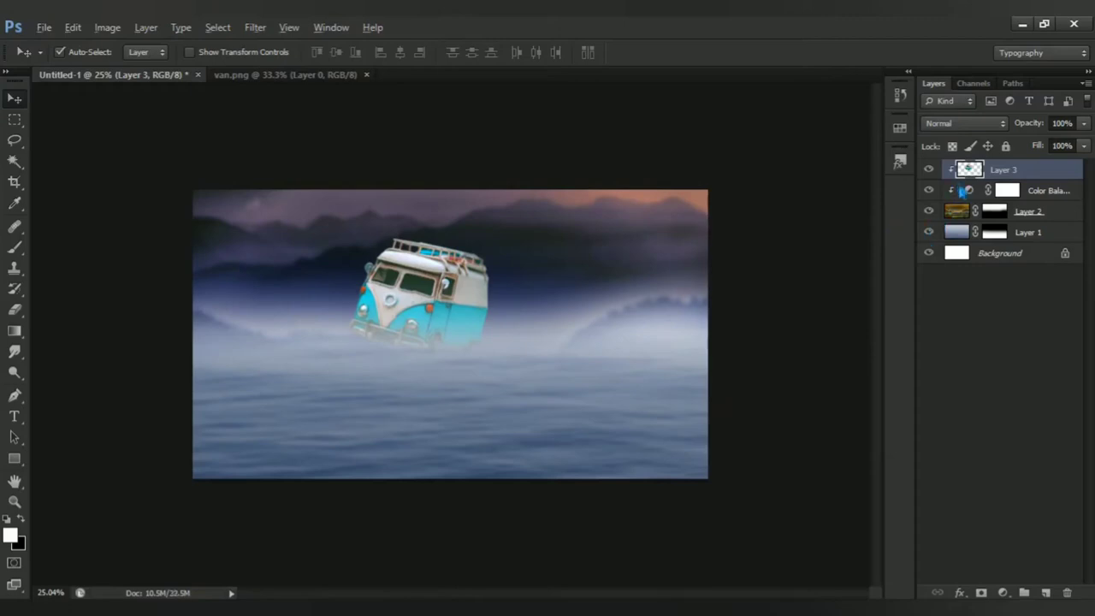
Unclip the van layer, shrink it to about 40%, and place it just above the sea near the centre
left_click(961, 185, "alt")
left_click_drag(419, 295, 426, 360)
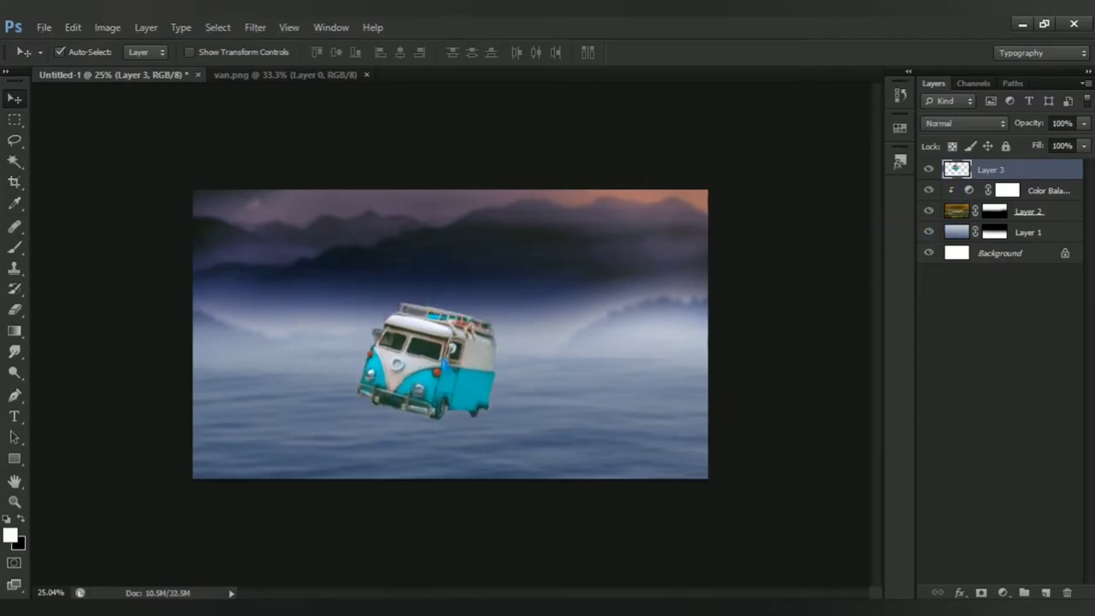
key("ctrl+t")
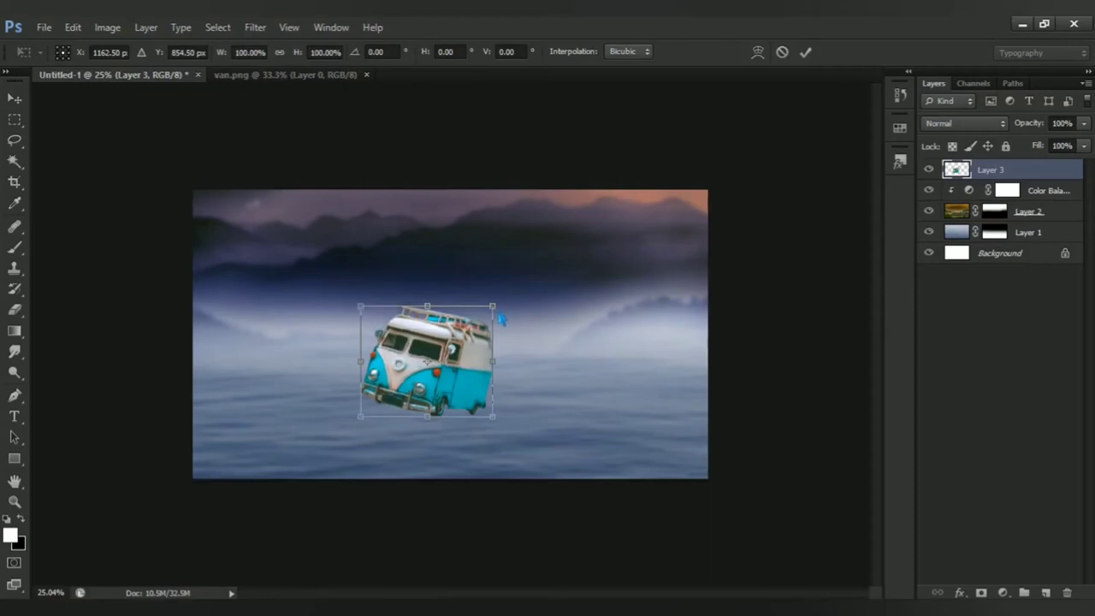
left_click_drag(511, 317, 477, 336)
scroll(479, 336, "up", 2)
scroll(479, 335, "up", 2)
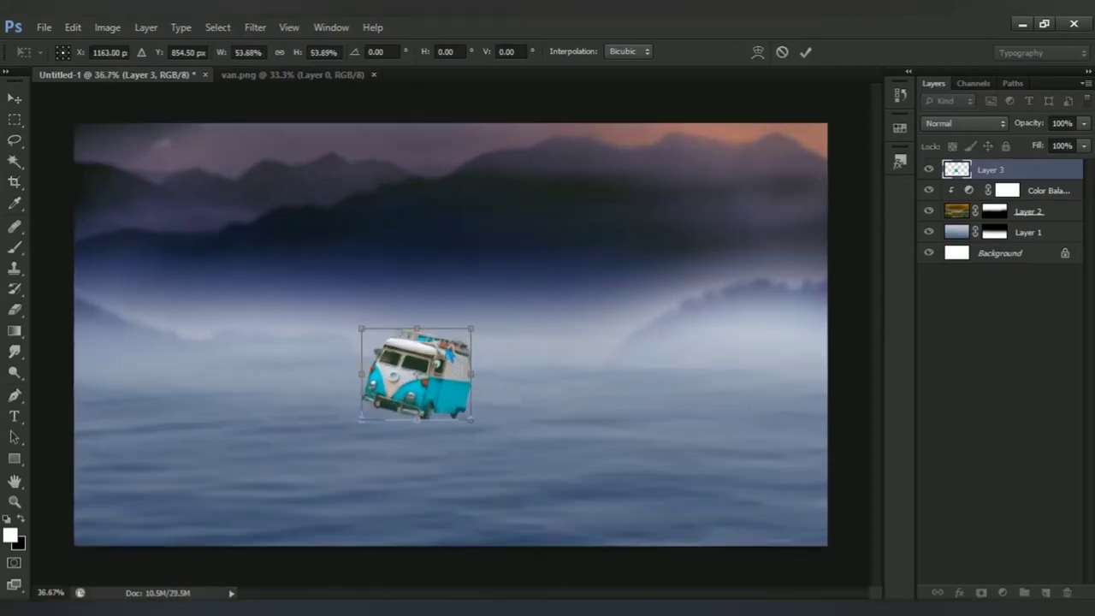
left_click_drag(472, 330, 460, 341)
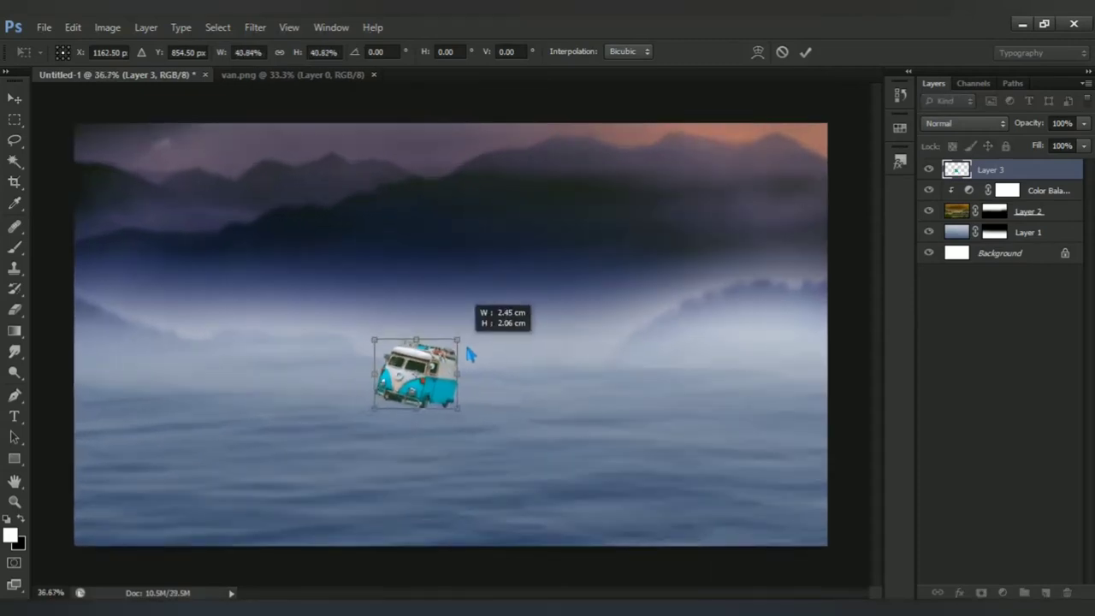
mouse_move(448, 384)
left_mouse_down()
mouse_move(449, 362)
mouse_move(441, 367)
left_mouse_up()
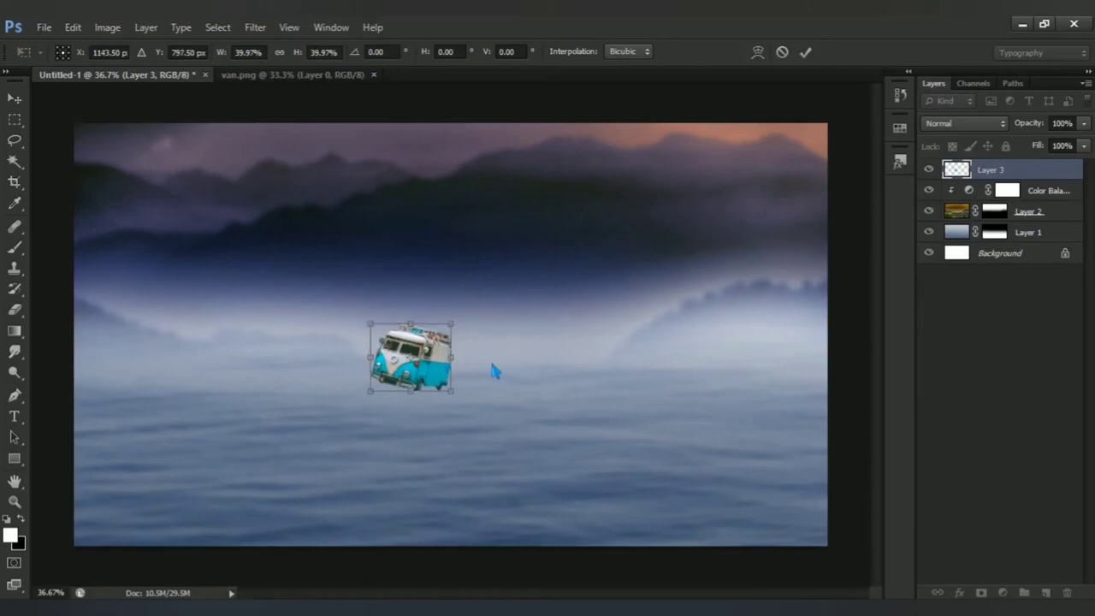
key("Return")
left_click_drag(434, 363, 443, 364)
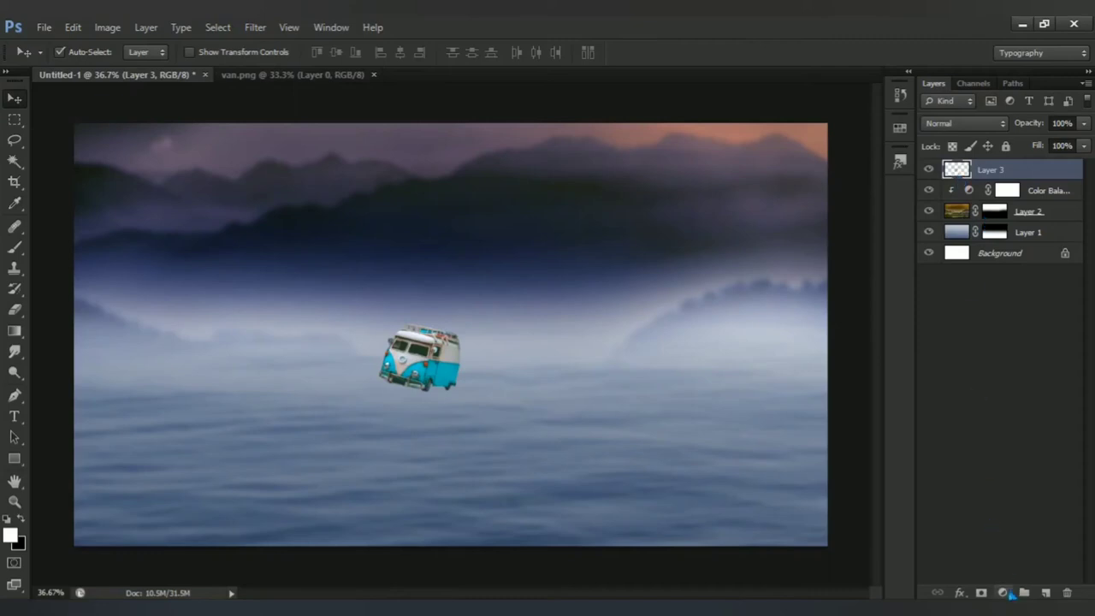
Clip a Brightness/Contrast adjustment to the van layer with brightness -28 and contrast 100
left_click(1009, 593)
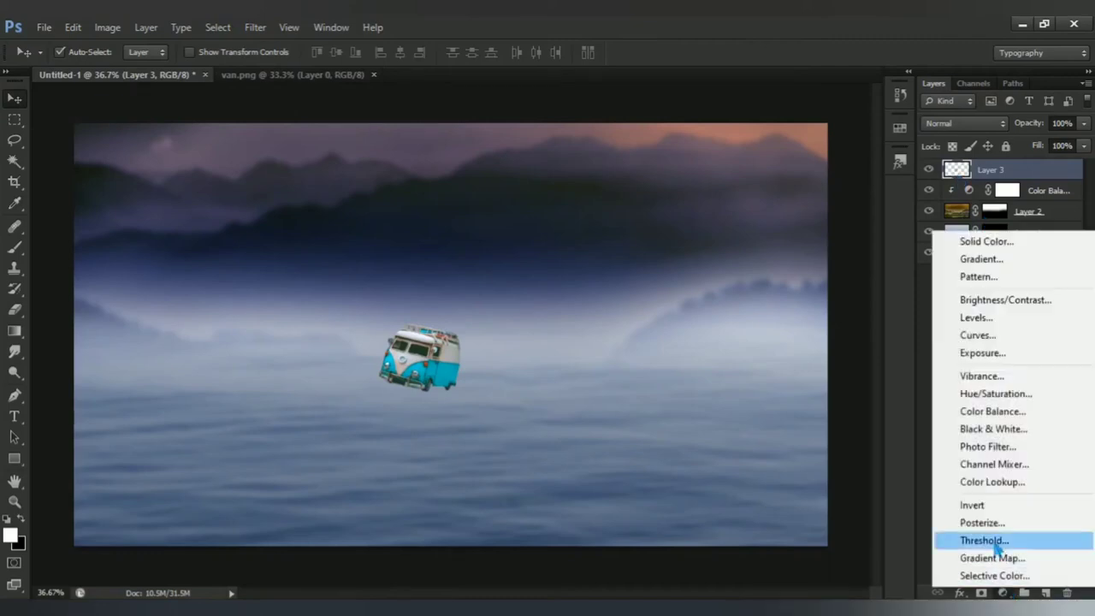
left_click(1022, 306)
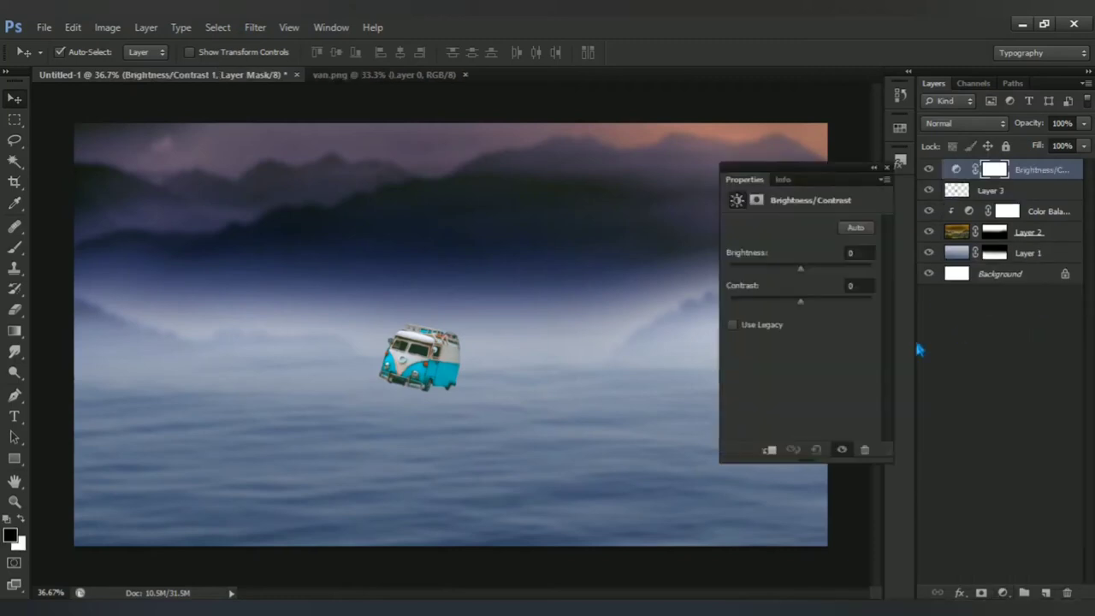
left_click(769, 451)
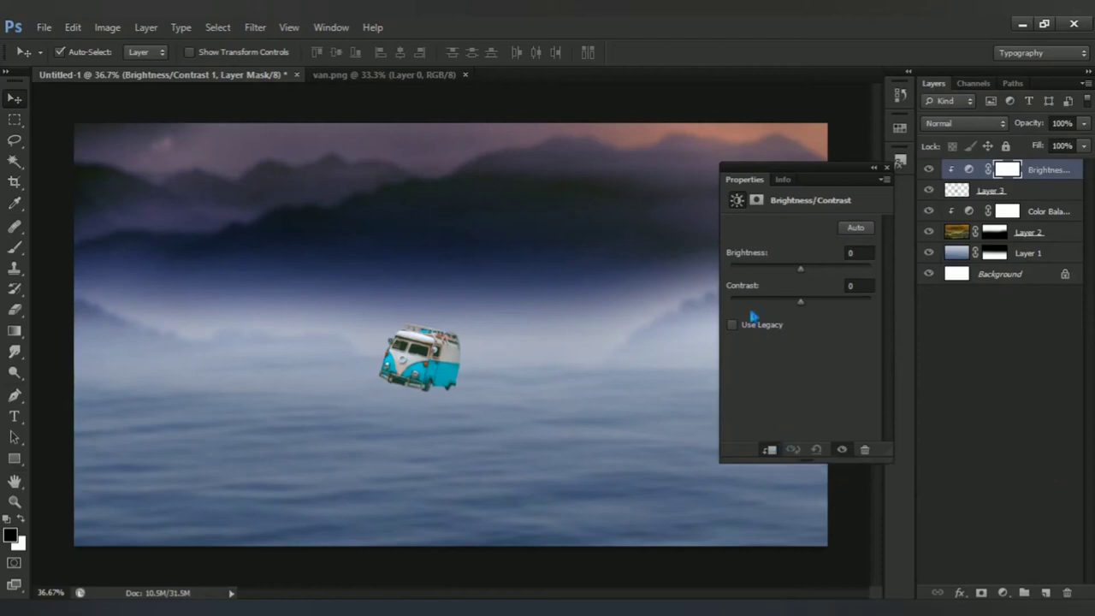
left_click_drag(804, 272, 794, 272)
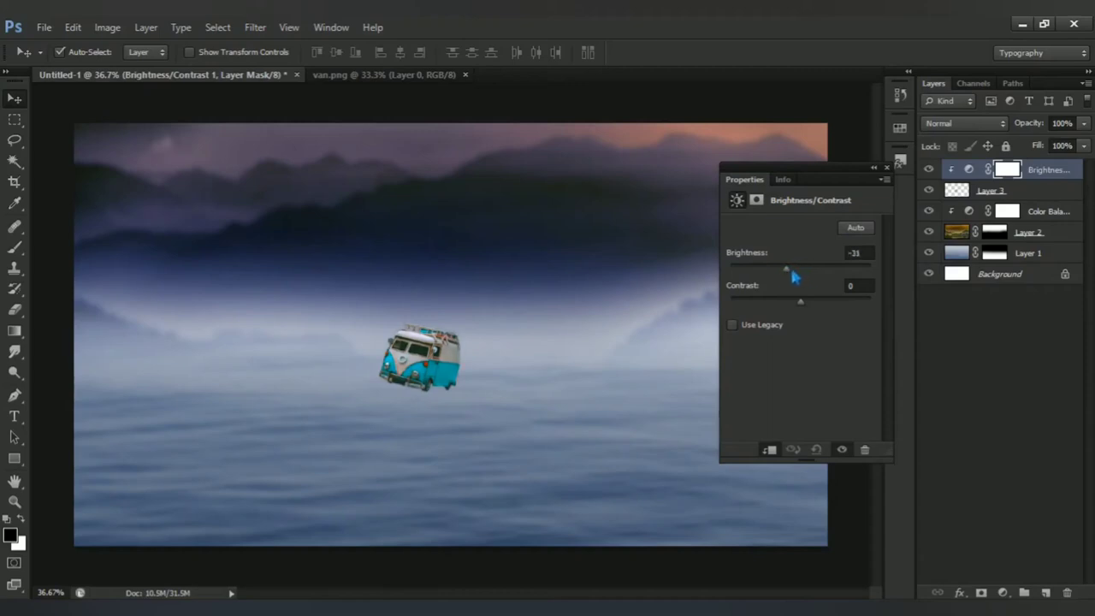
left_click_drag(791, 274, 793, 274)
left_click(851, 450)
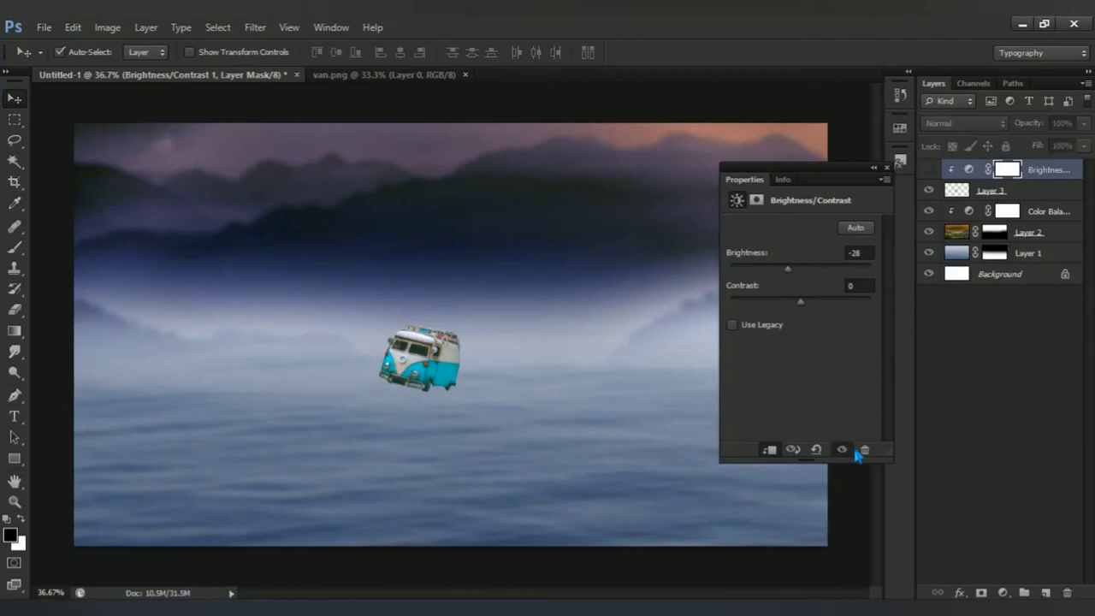
left_click_drag(802, 305, 917, 307)
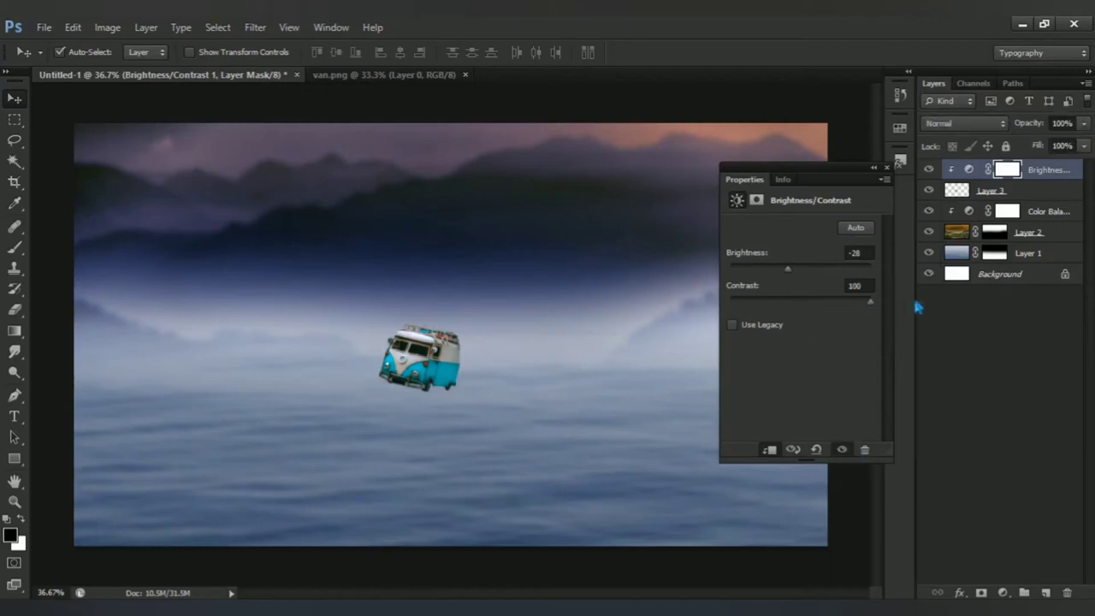
left_click(842, 450)
left_click(842, 450)
left_click(893, 172)
scroll(359, 346, "up", 3)
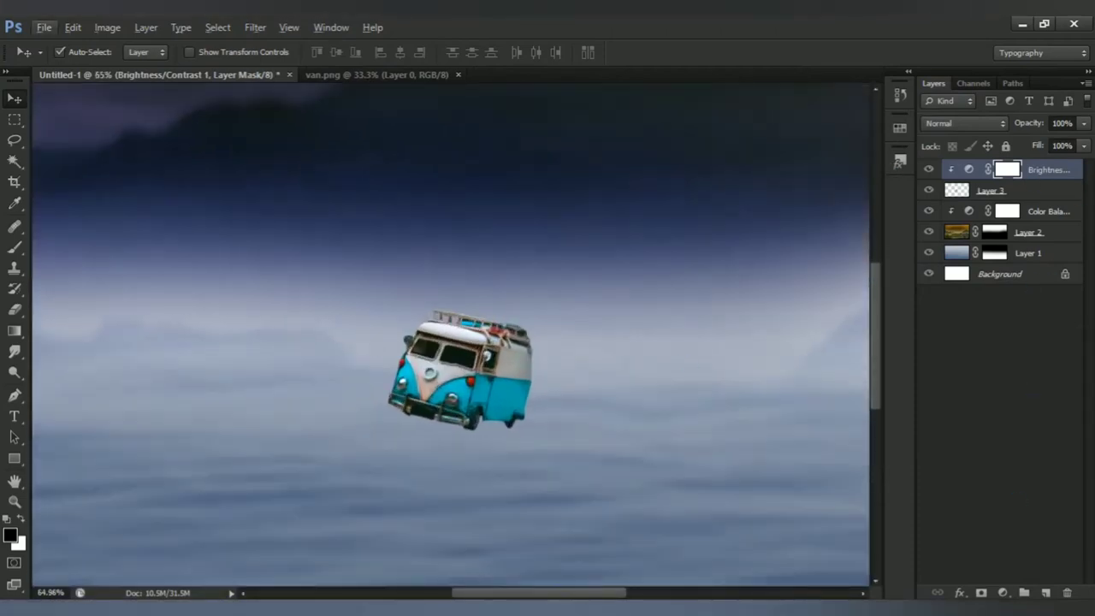
left_click(1006, 594)
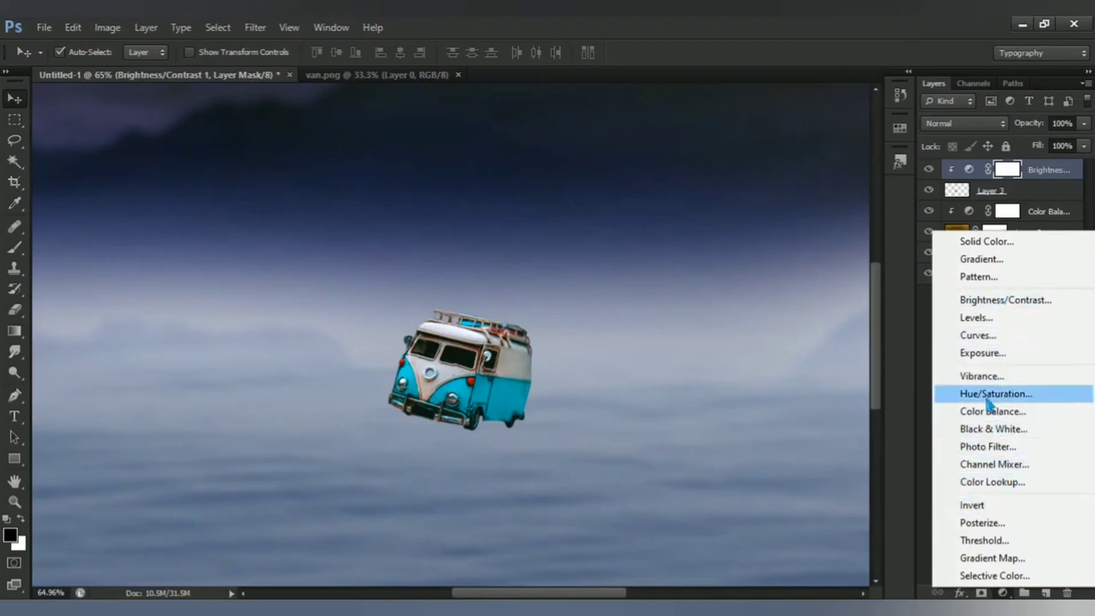
Clip a Vibrance adjustment to the van layer with vibrance +9 and saturation +53
left_click(1031, 379)
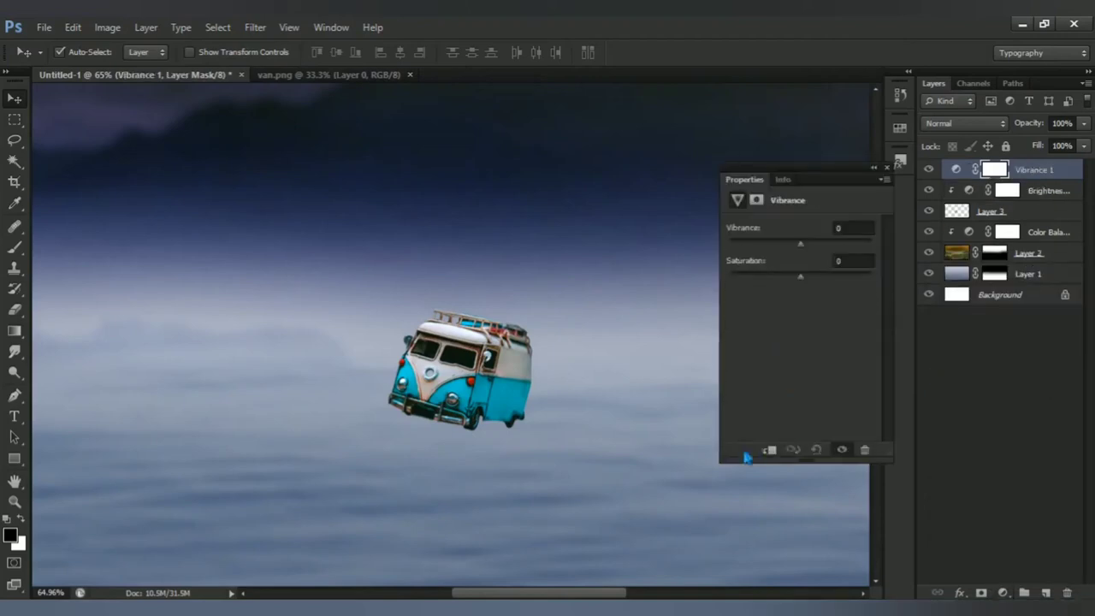
left_click(778, 453)
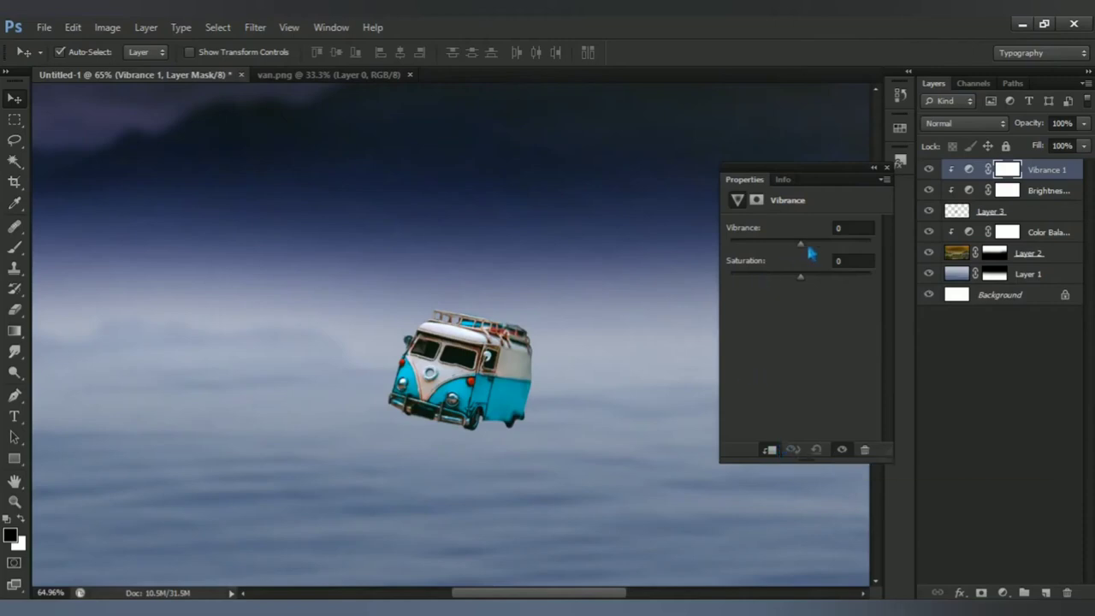
left_click_drag(806, 244, 808, 280)
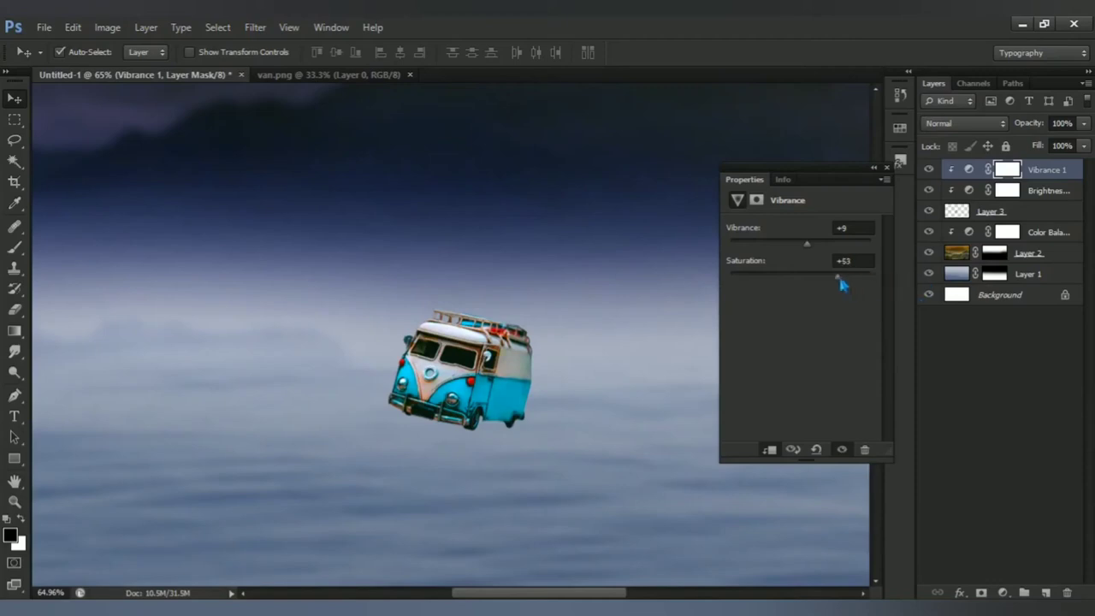
left_click_drag(845, 280, 829, 279)
left_click(887, 167)
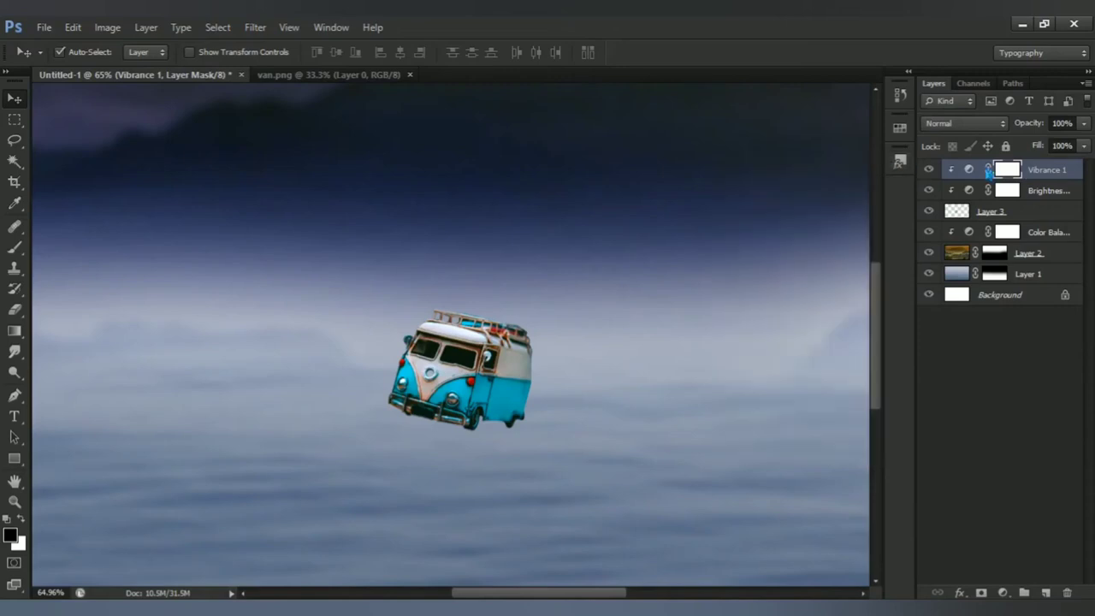
key("ctrl+0")
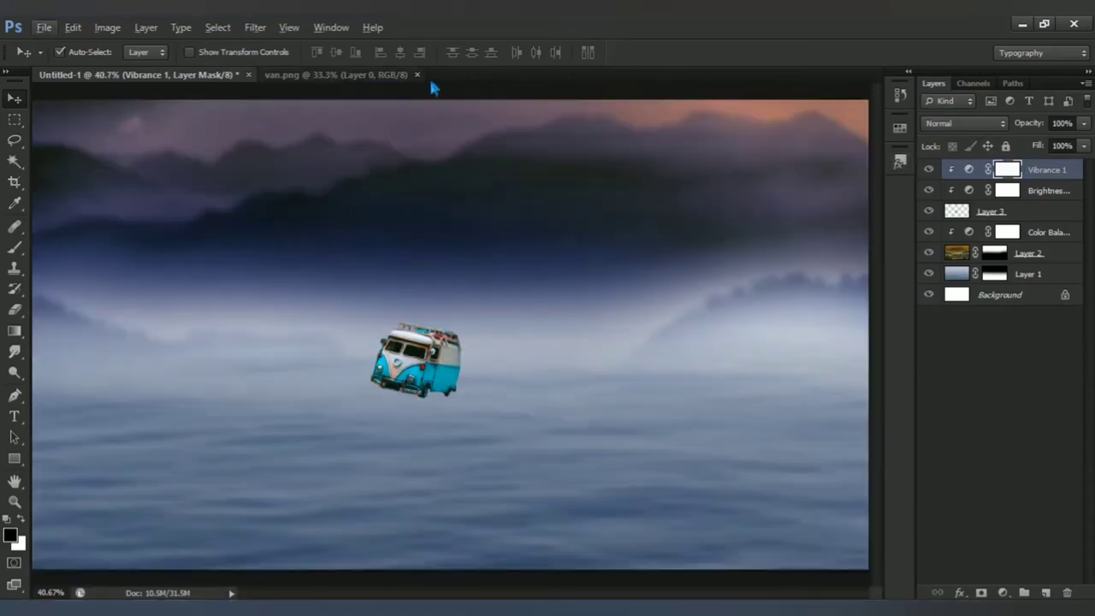
Open Baloon.png and drag the balloon image into the composite document
left_click(55, 29)
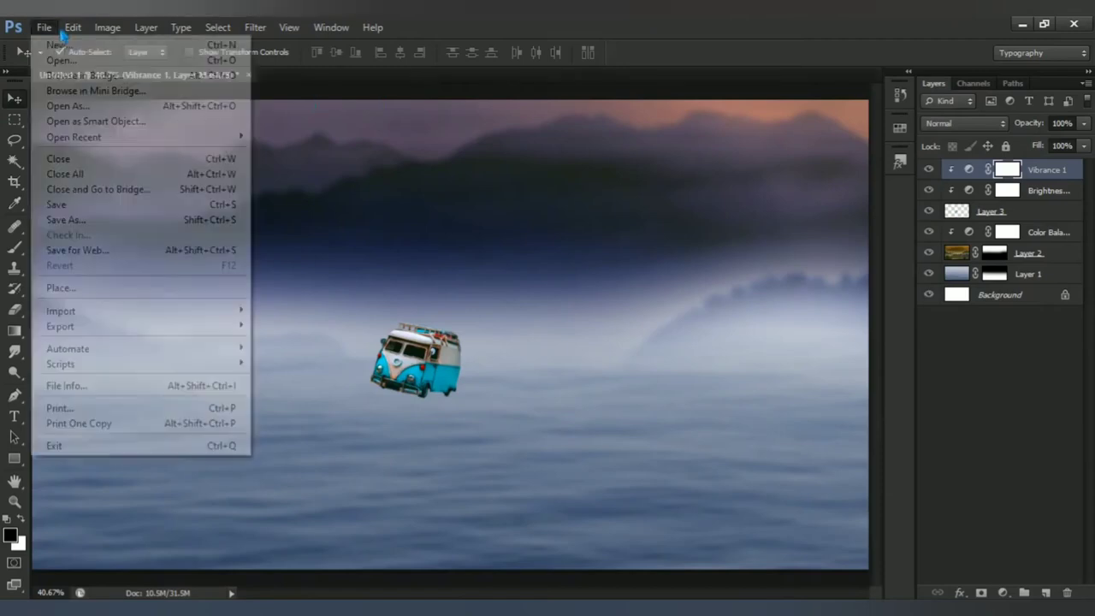
left_click(179, 62)
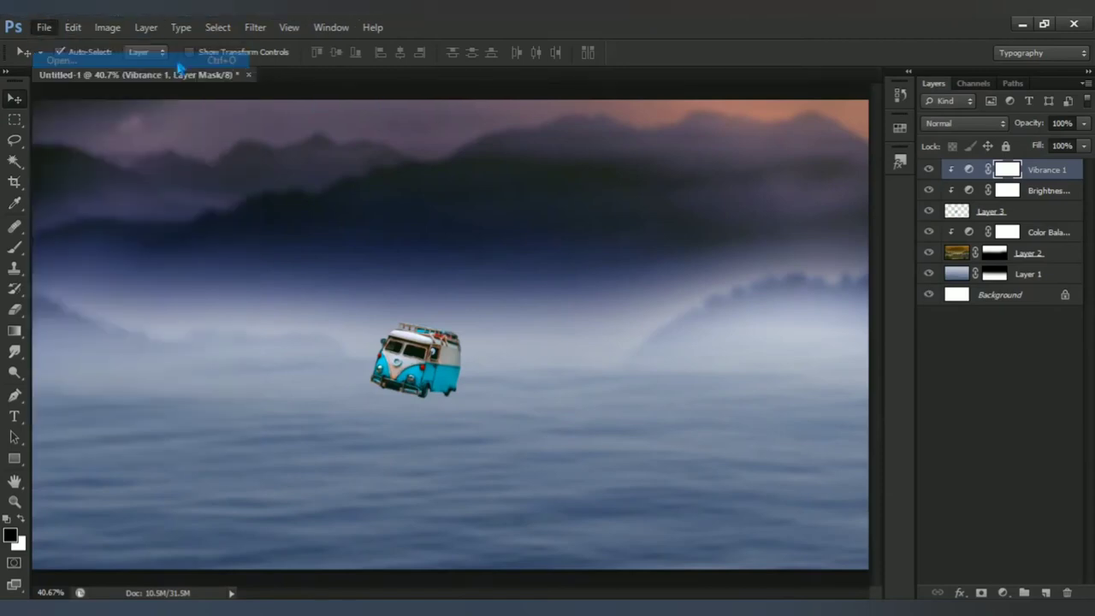
left_click(456, 176)
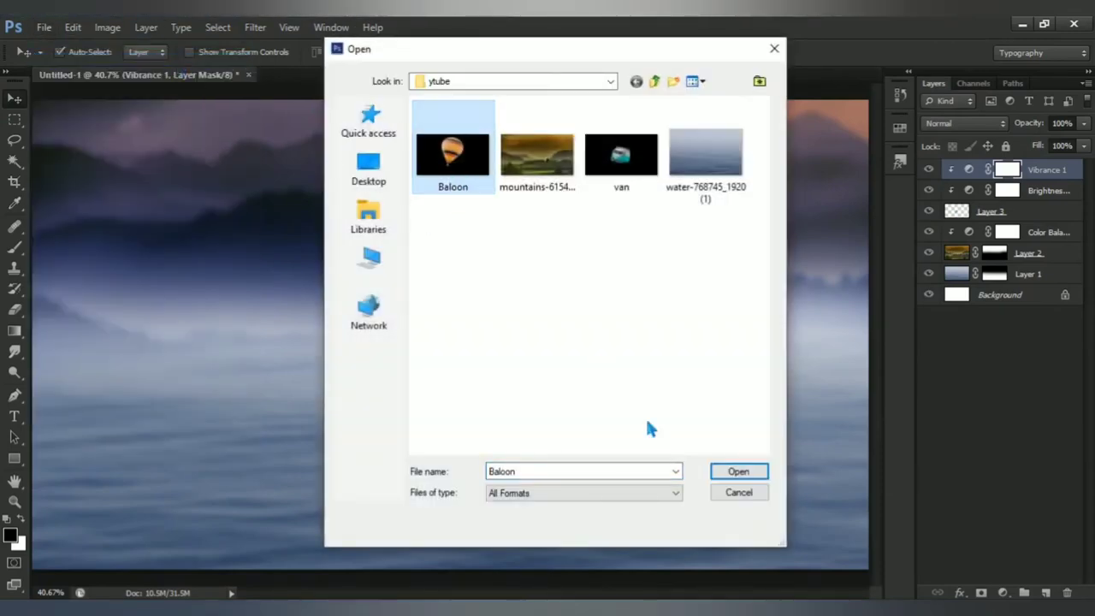
left_click(729, 475)
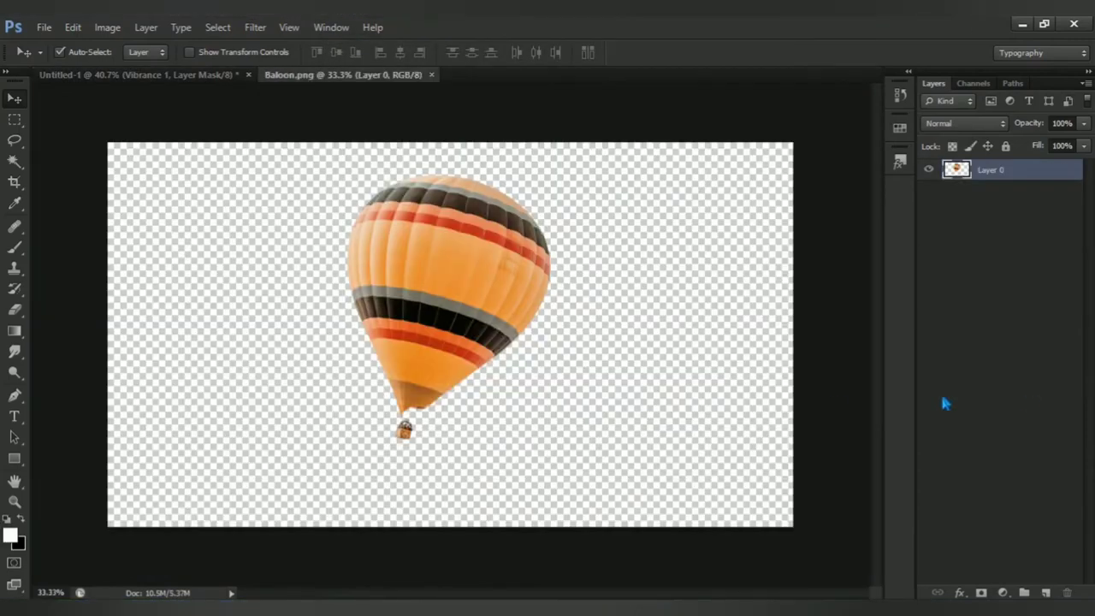
mouse_move(453, 288)
left_mouse_down()
mouse_move(181, 92)
mouse_move(445, 346)
left_mouse_up()
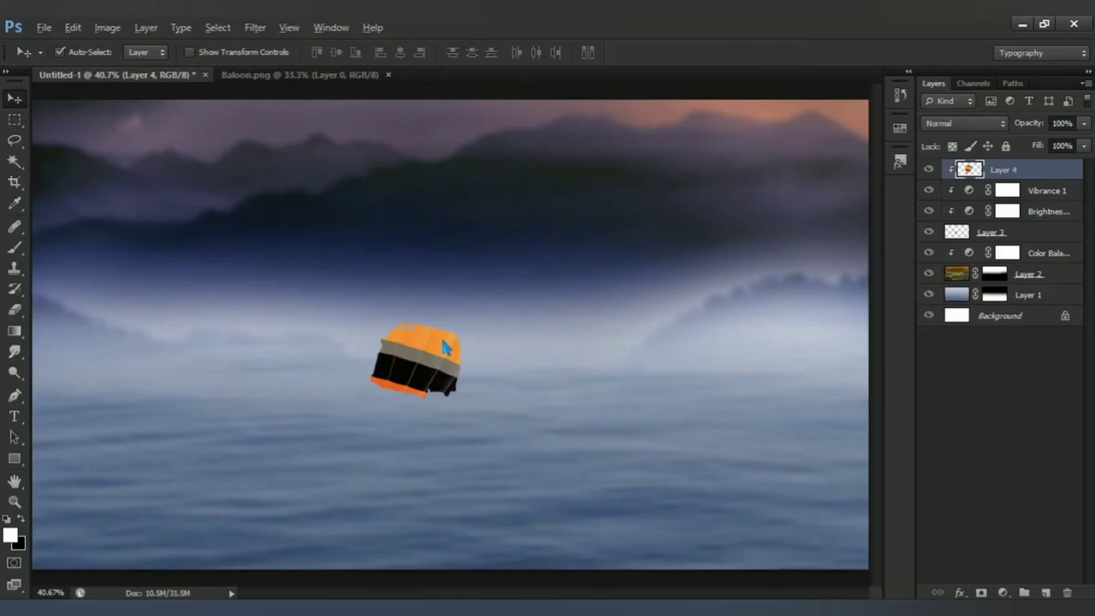
Release the balloon from the clipping mask, put Layer 4 below Layer 3, and move it above the van
scroll(445, 346, "down", 1)
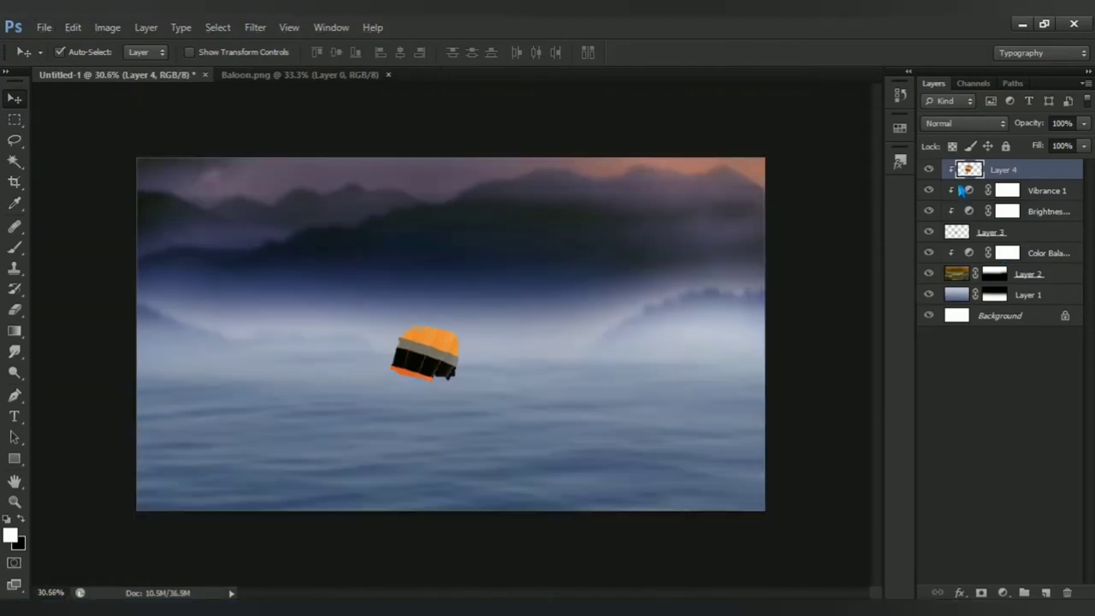
left_click(962, 186, "alt")
left_click_drag(971, 174, 969, 252)
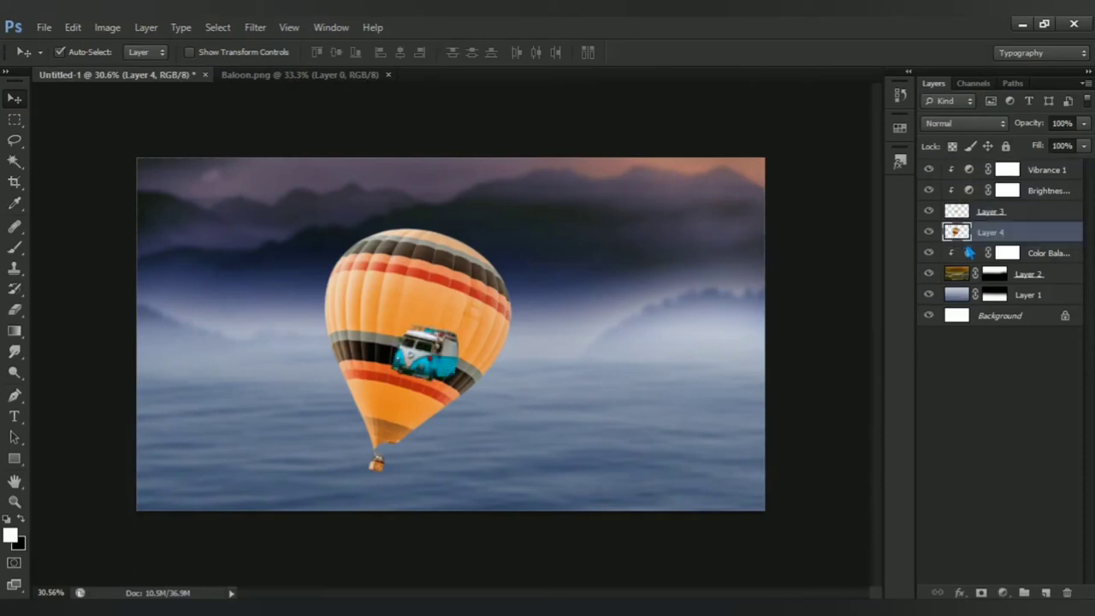
left_click_drag(484, 337, 522, 202)
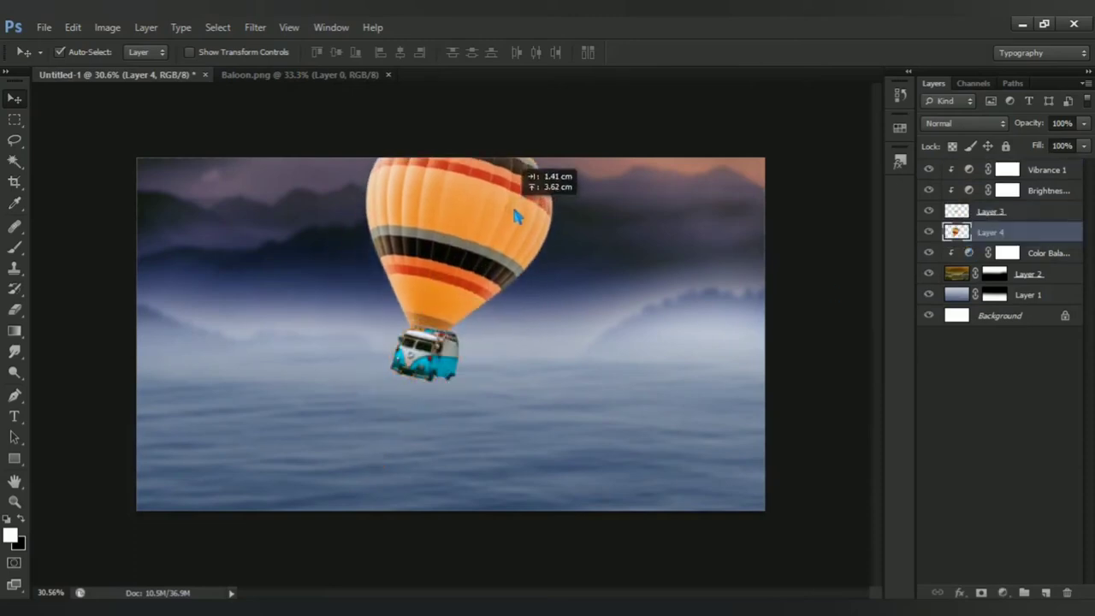
Scale the balloon to about 59%, rotate it 5.4°, and settle it just above the van's roof
key("ctrl+t")
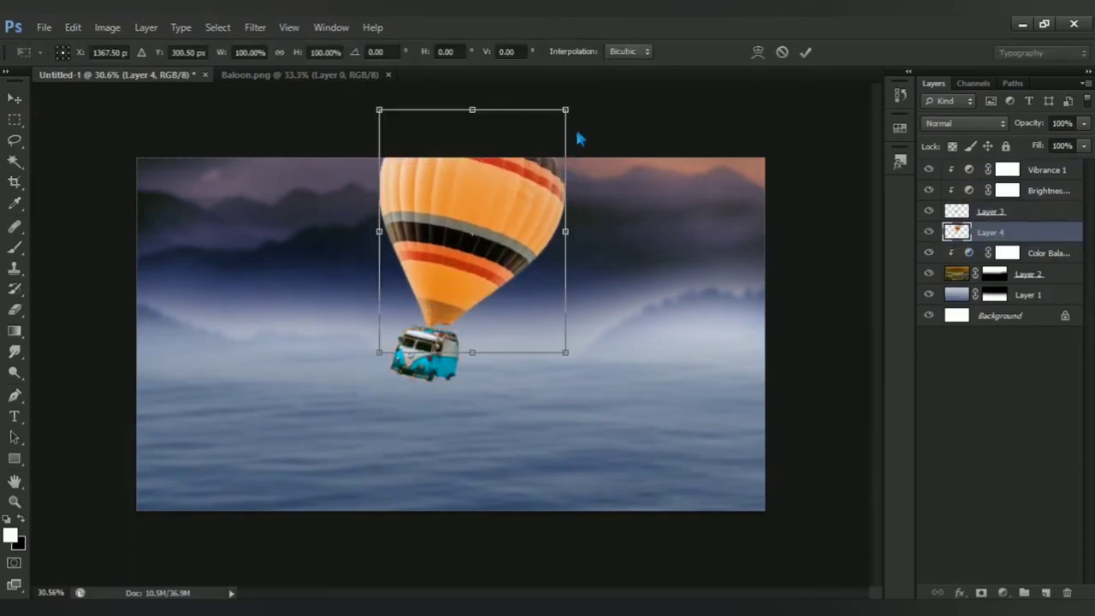
mouse_move(579, 120)
left_mouse_down()
mouse_move(552, 155)
mouse_move(529, 163)
left_mouse_up()
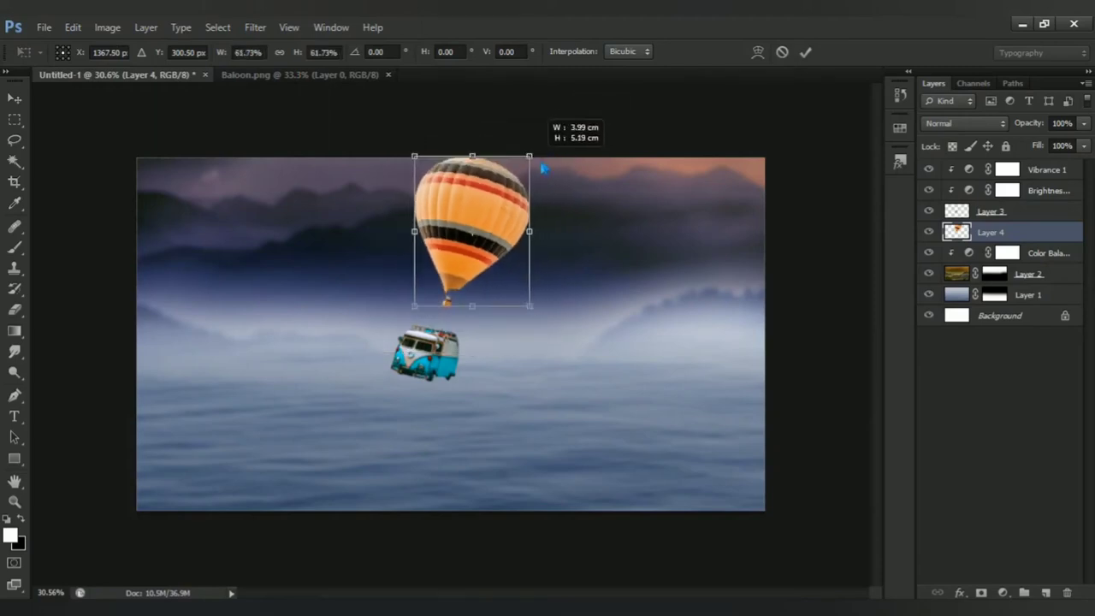
left_click_drag(504, 205, 492, 243)
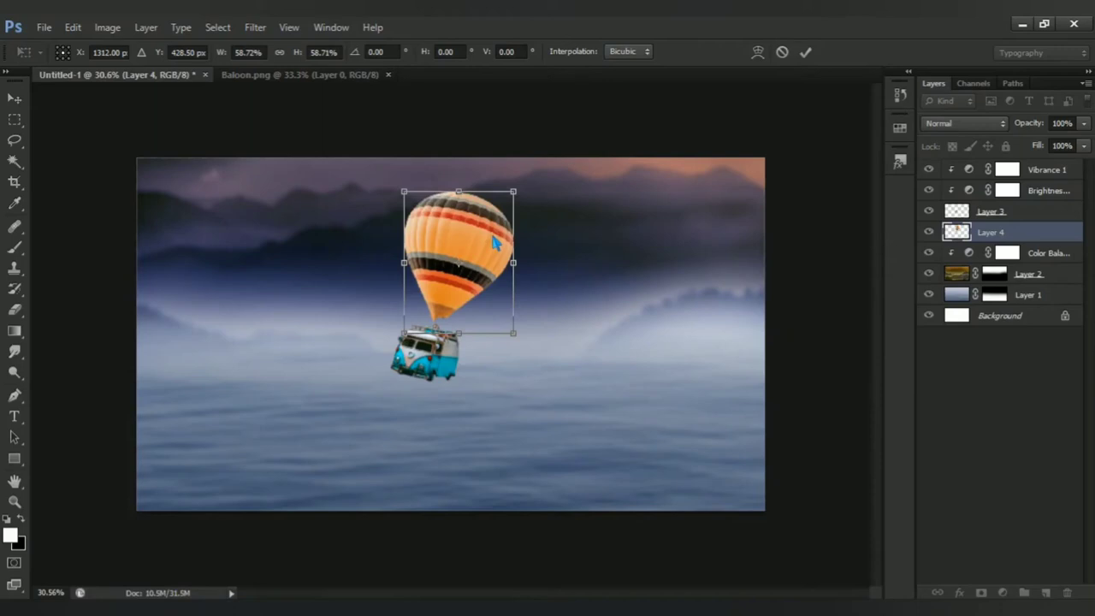
left_click_drag(493, 243, 494, 249)
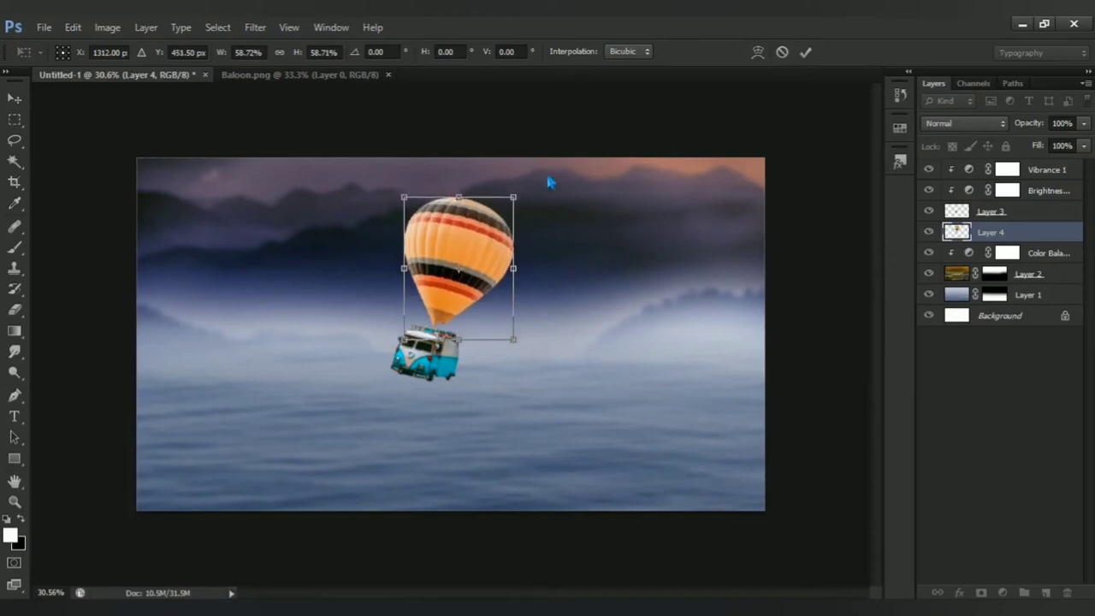
left_click_drag(550, 182, 558, 192)
left_click_drag(497, 232, 520, 222)
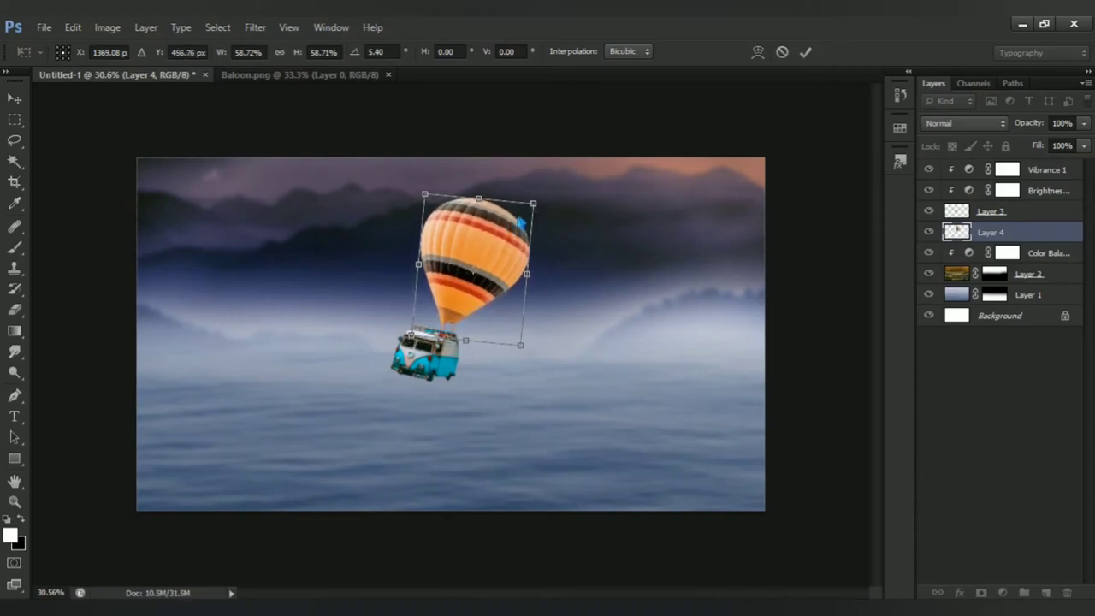
left_click_drag(520, 223, 525, 218)
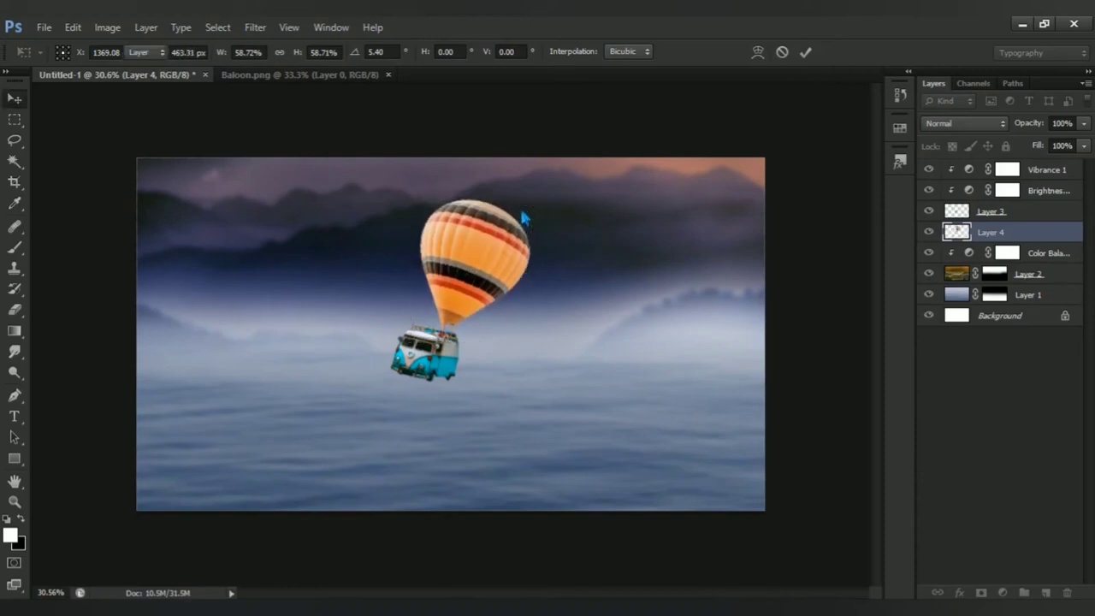
key("Return")
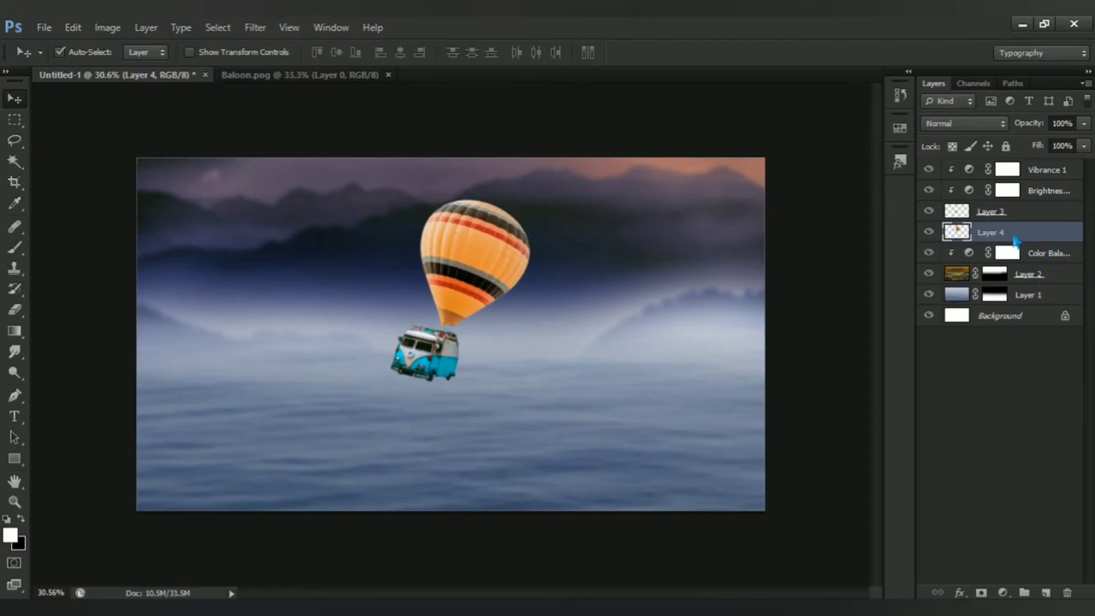
Move the van and balloon layers together to the right and scale them up slightly
left_click(1001, 219, "shift")
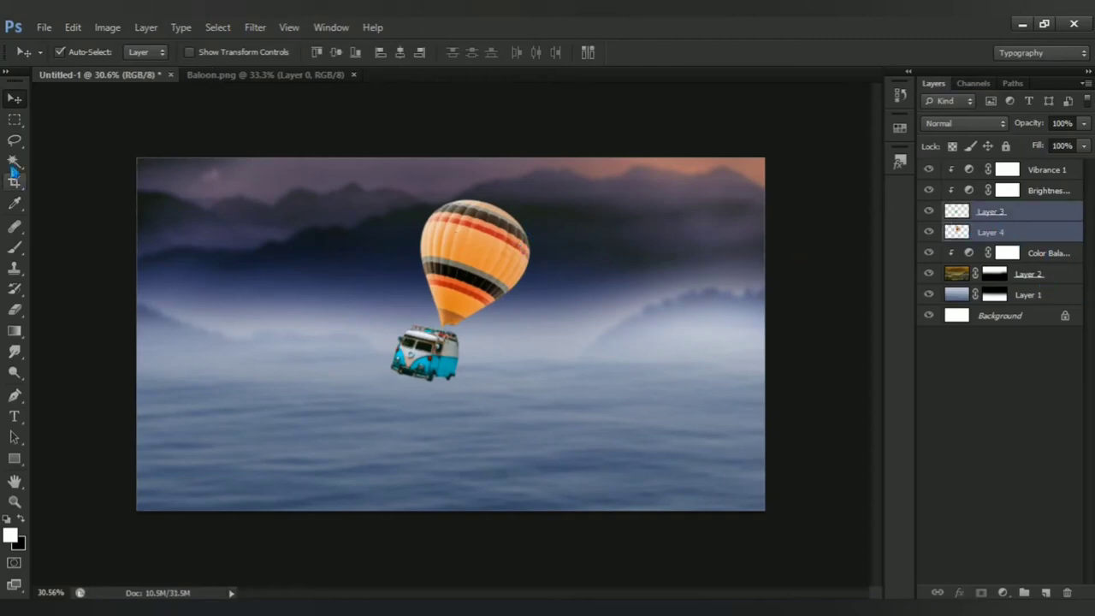
left_click_drag(480, 255, 502, 249)
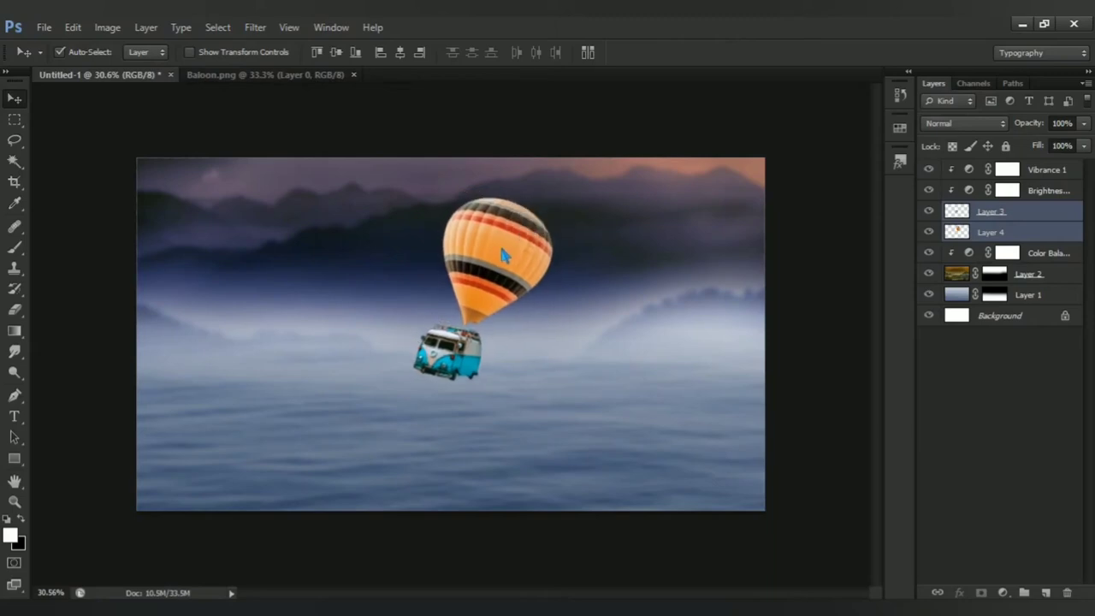
key("ctrl+t")
mouse_move(558, 198)
left_mouse_down()
mouse_move(557, 227)
mouse_move(567, 178)
mouse_move(546, 208)
left_mouse_up()
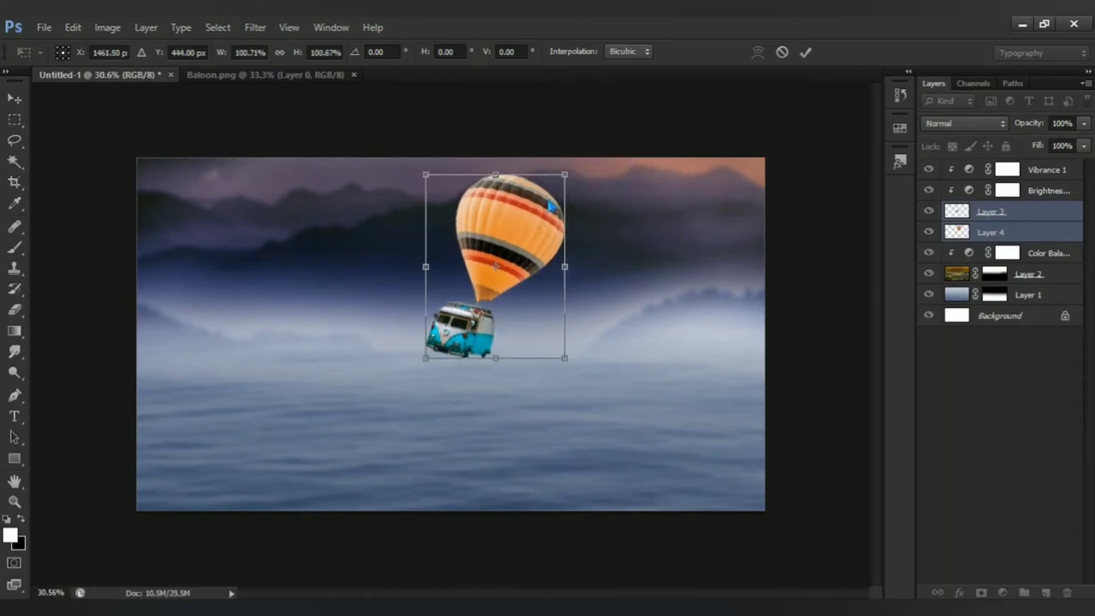
key("Return")
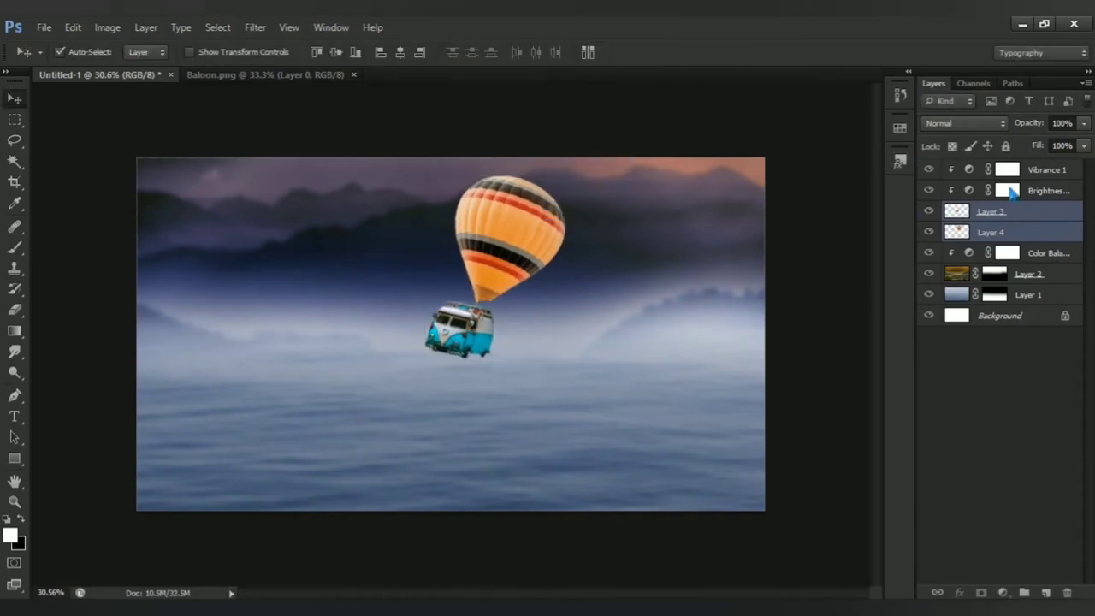
left_click(1005, 235)
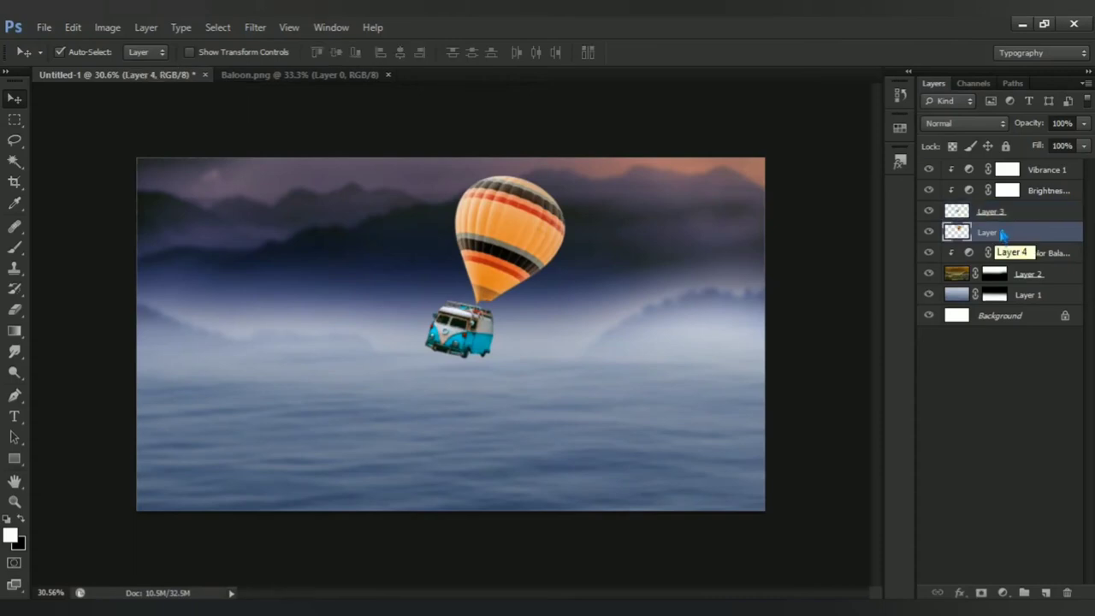
Clip a Brightness/Contrast adjustment to the balloon layer with brightness 3 and contrast 56
left_click(1002, 592)
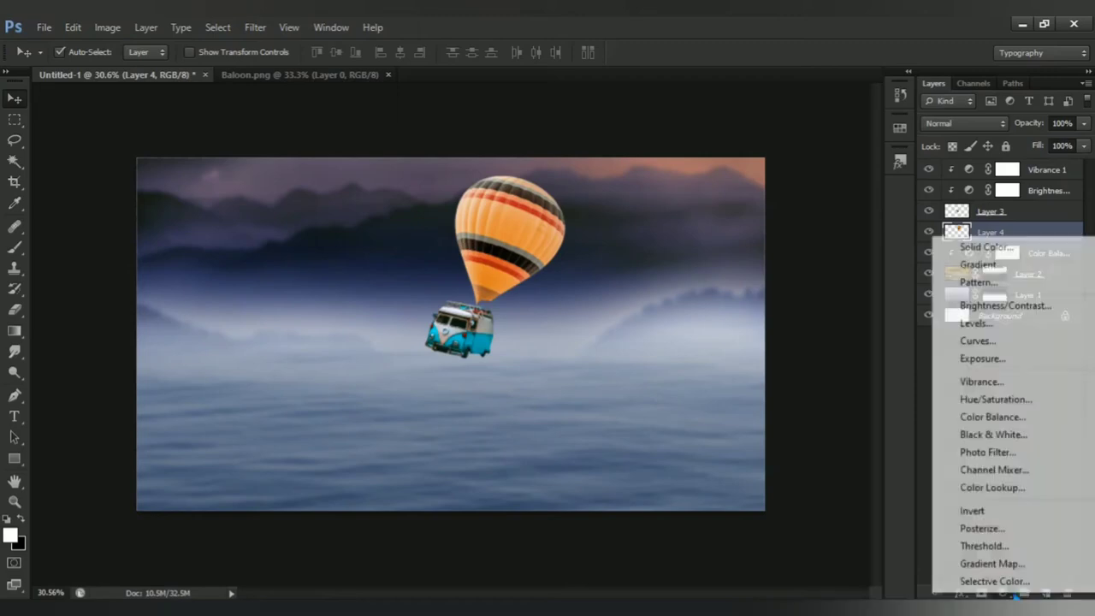
left_click(1037, 306)
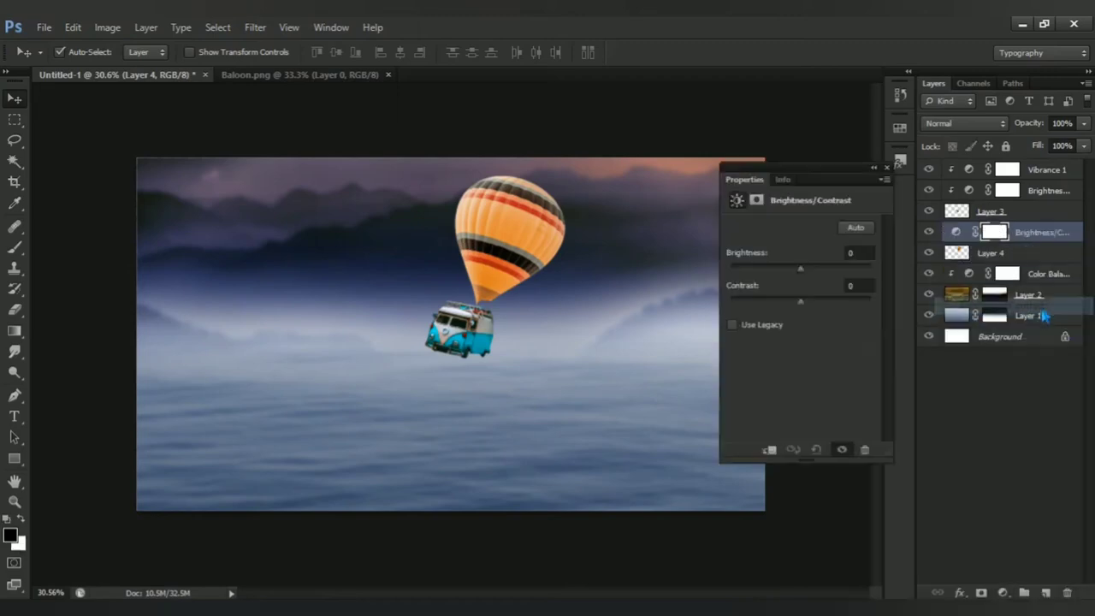
left_click(768, 453)
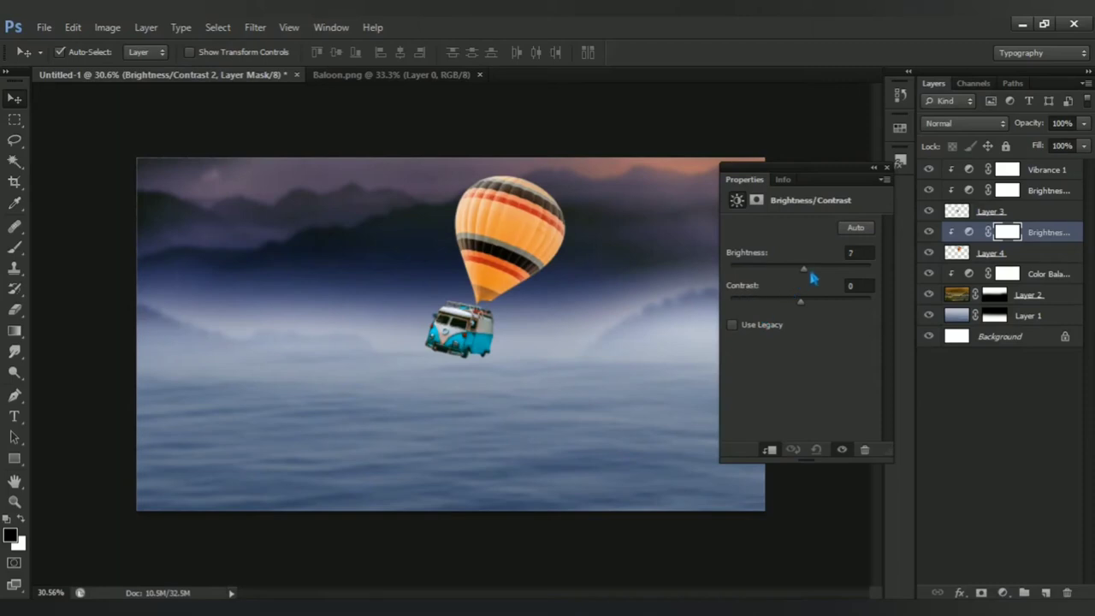
mouse_move(800, 270)
left_mouse_down()
mouse_move(824, 304)
mouse_move(847, 307)
left_mouse_up()
left_click(887, 168)
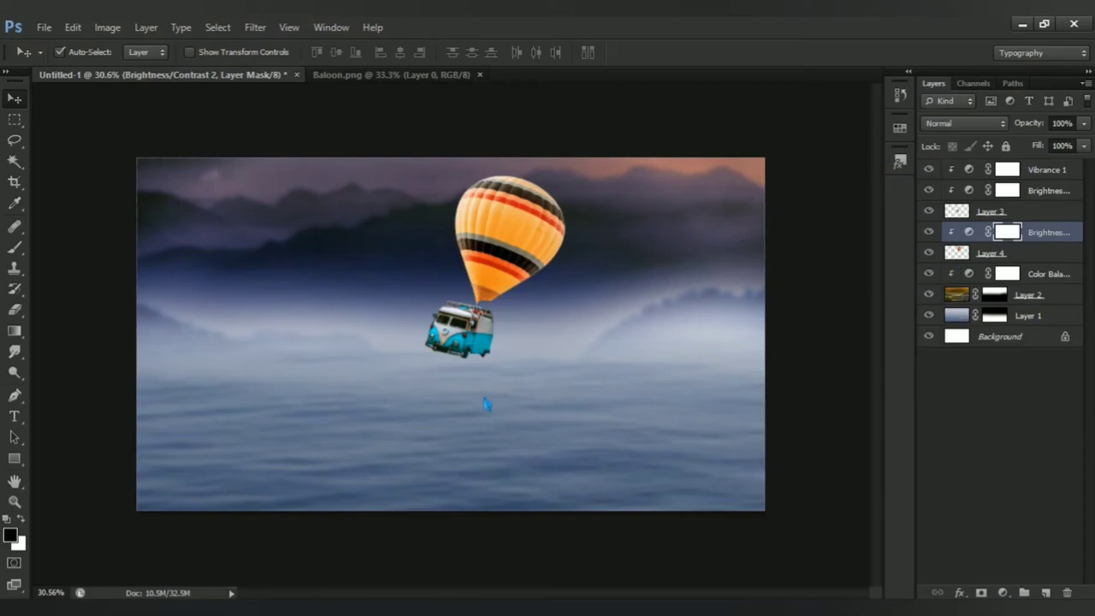
Select Layer 4, Layer 3, both Brightness/Contrast adjustments and Vibrance 1 together
left_click(1047, 257)
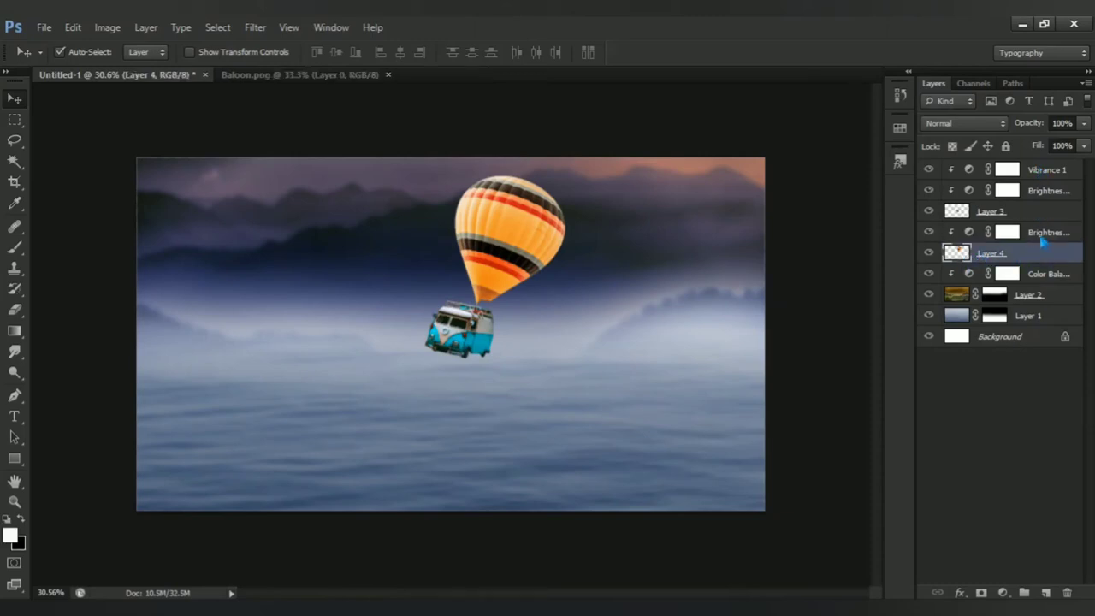
left_click(1039, 238, "shift")
left_click(1030, 214, "shift")
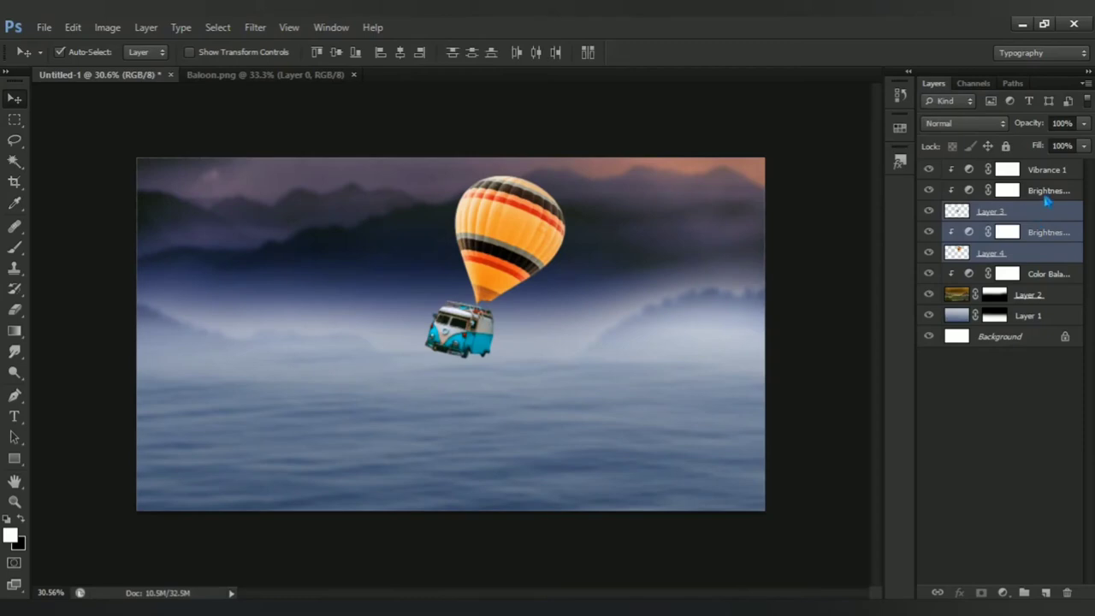
left_click(1042, 192, "shift")
left_click(1047, 171, "shift")
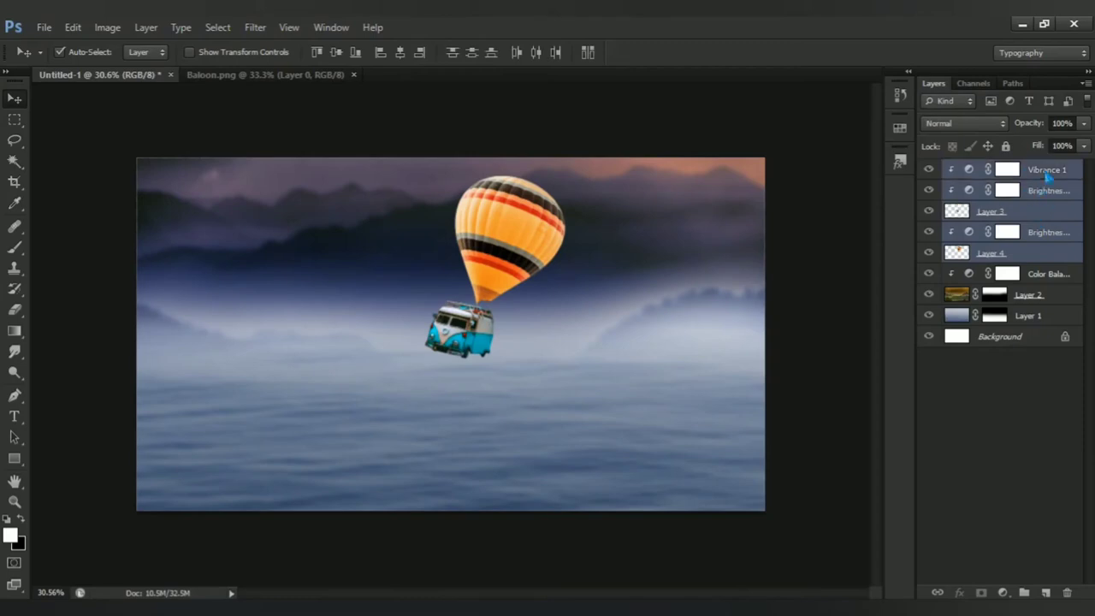
Duplicate the selected layers into Untitled-1 and merge the copies into one 'Vibrance 1 copy' layer
right_click(1041, 211)
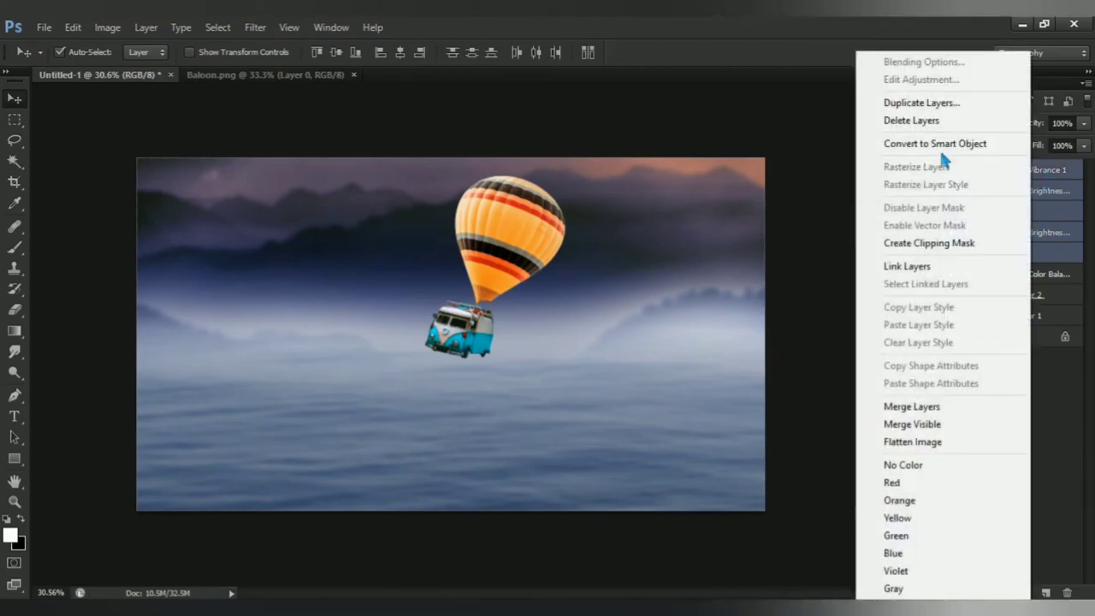
left_click(977, 104)
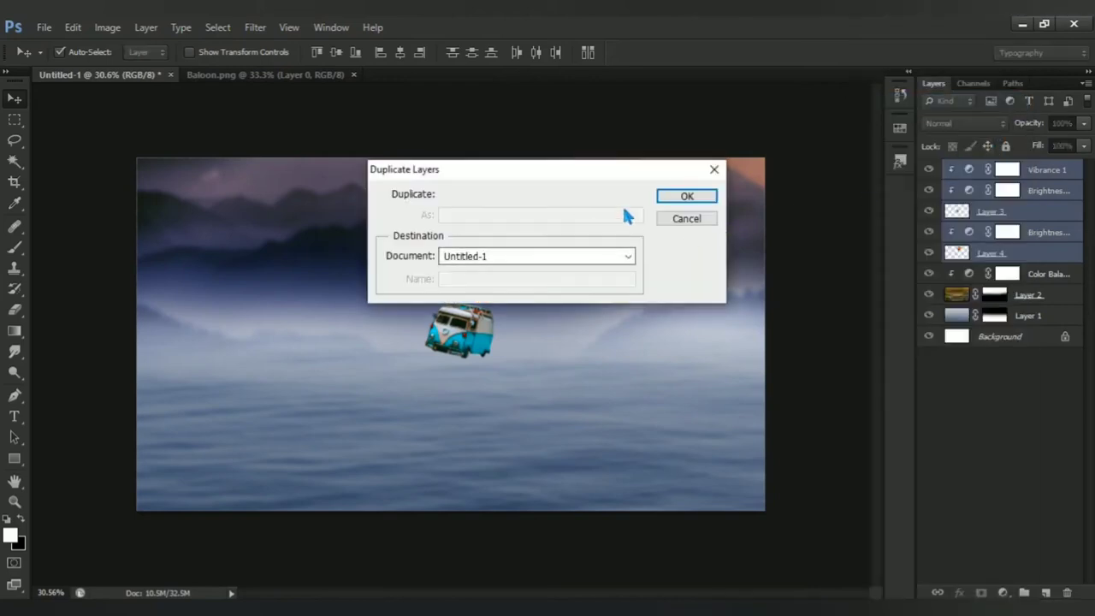
left_click(539, 257)
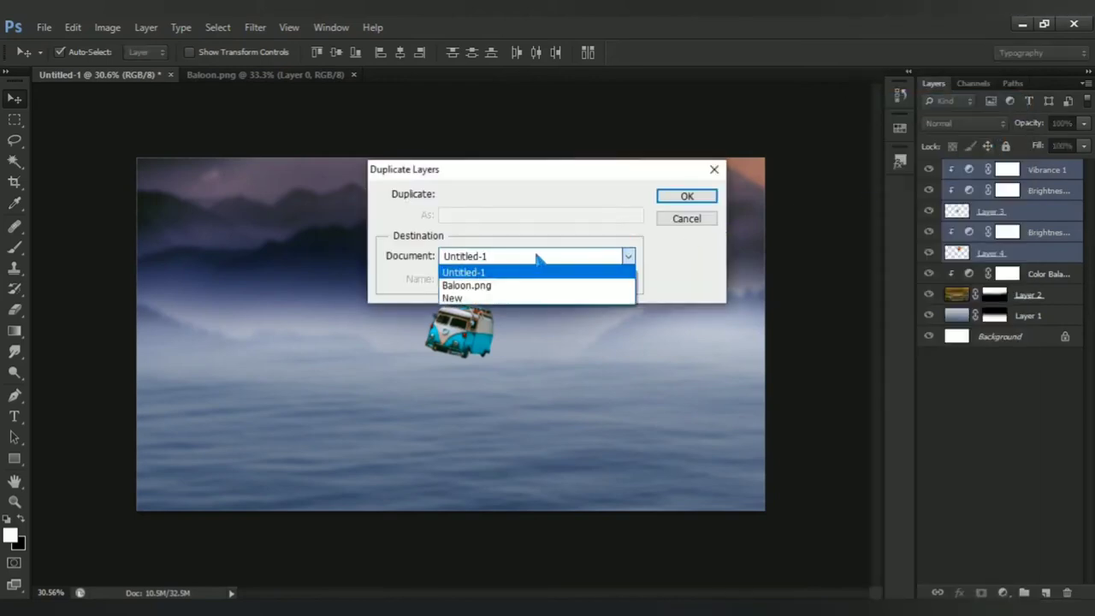
left_click(670, 259)
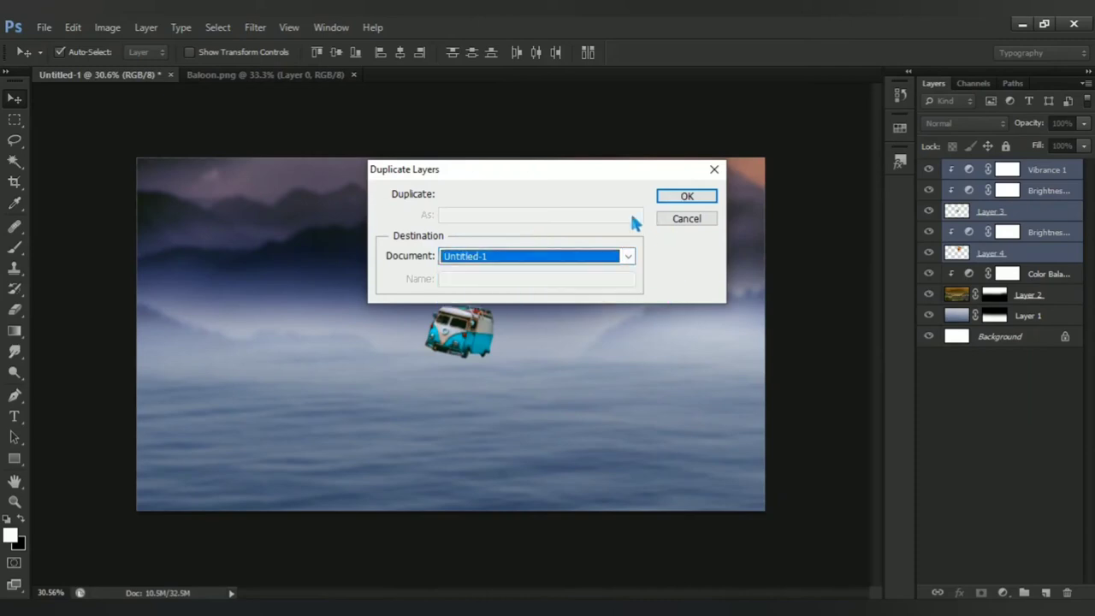
left_click(667, 201)
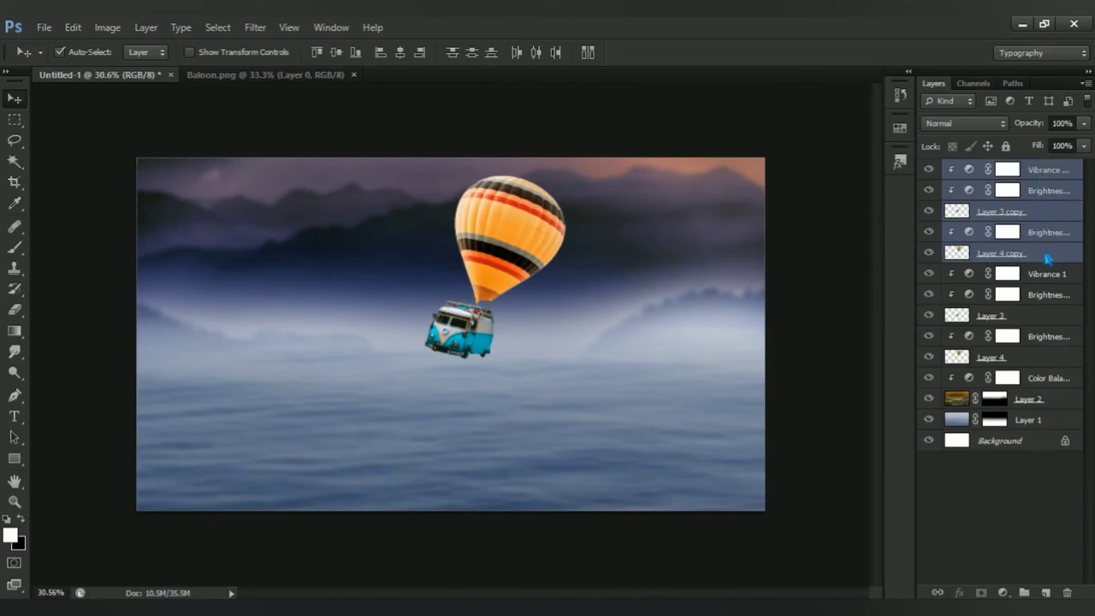
right_click(1046, 257)
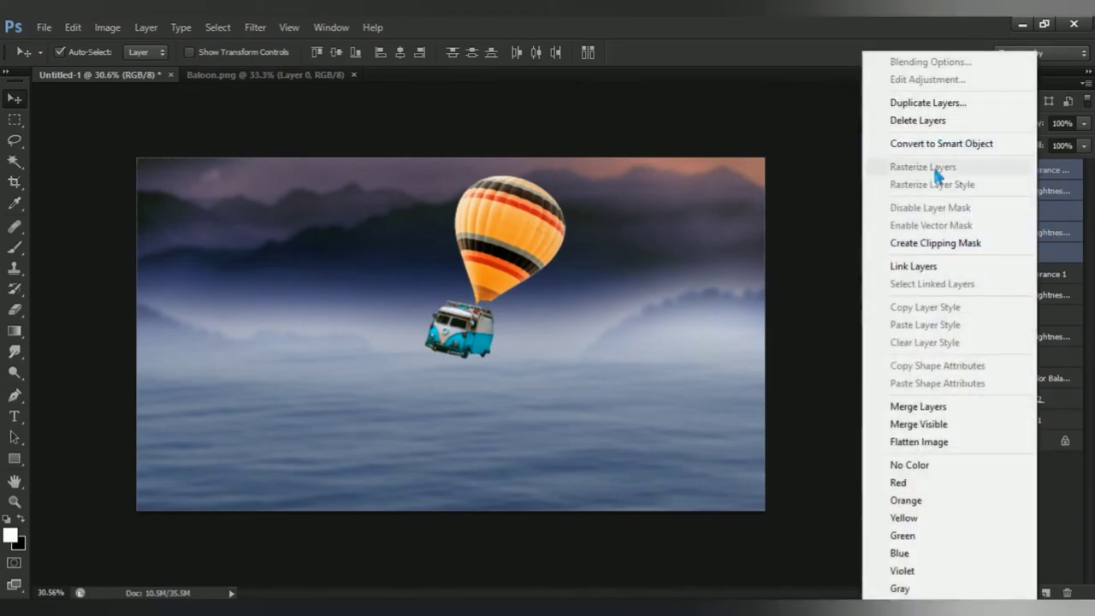
left_click(991, 414)
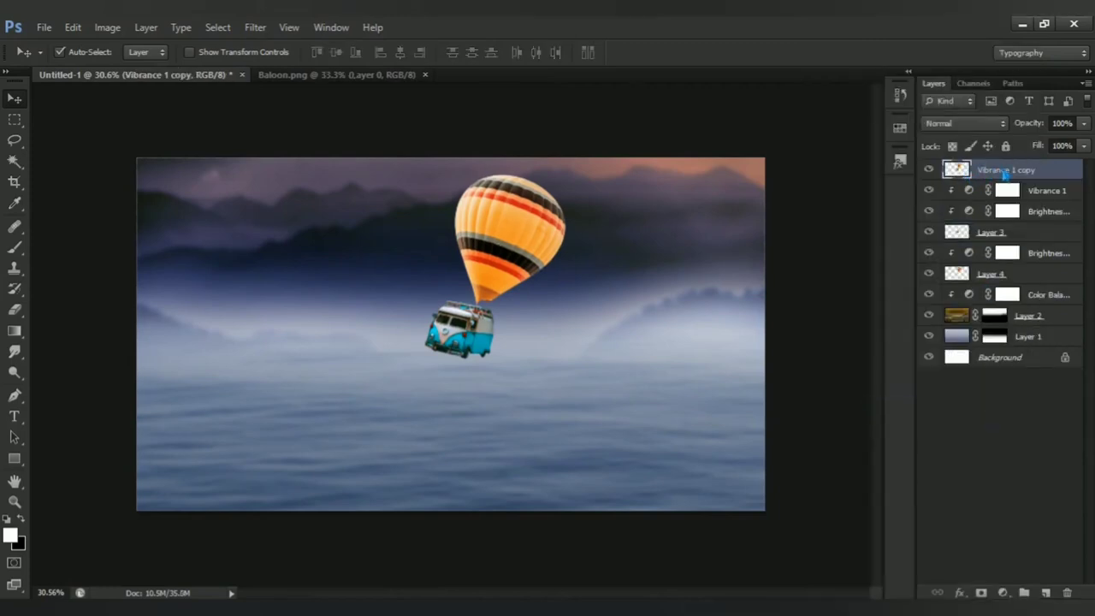
Flip the merged copy upside down onto the water below the van and set its opacity to 68%
key("ctrl+t")
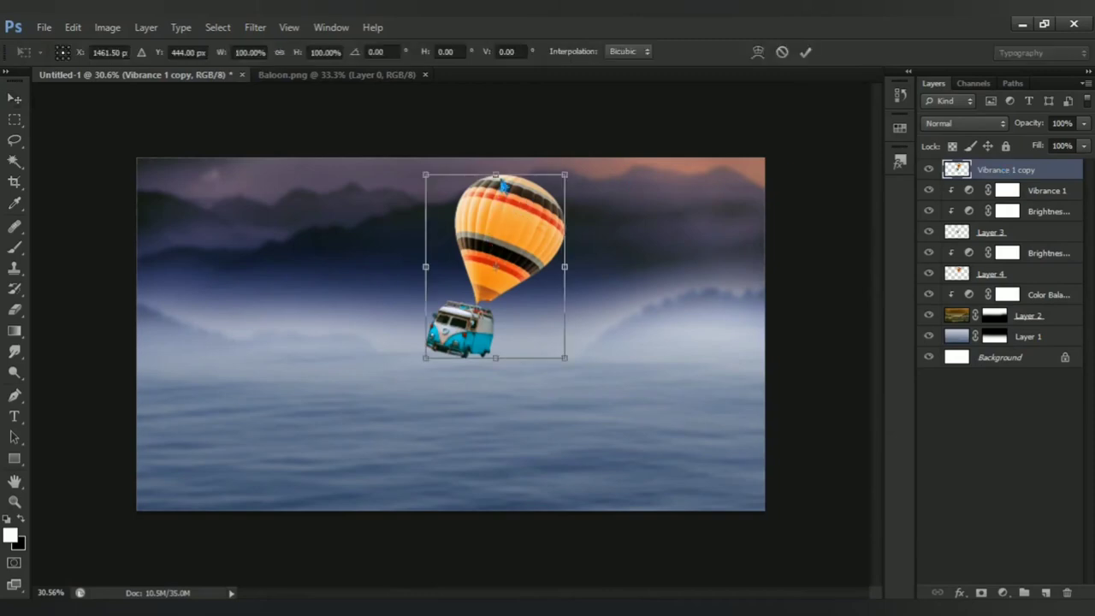
left_click_drag(504, 184, 503, 488)
left_click_drag(492, 529, 487, 530)
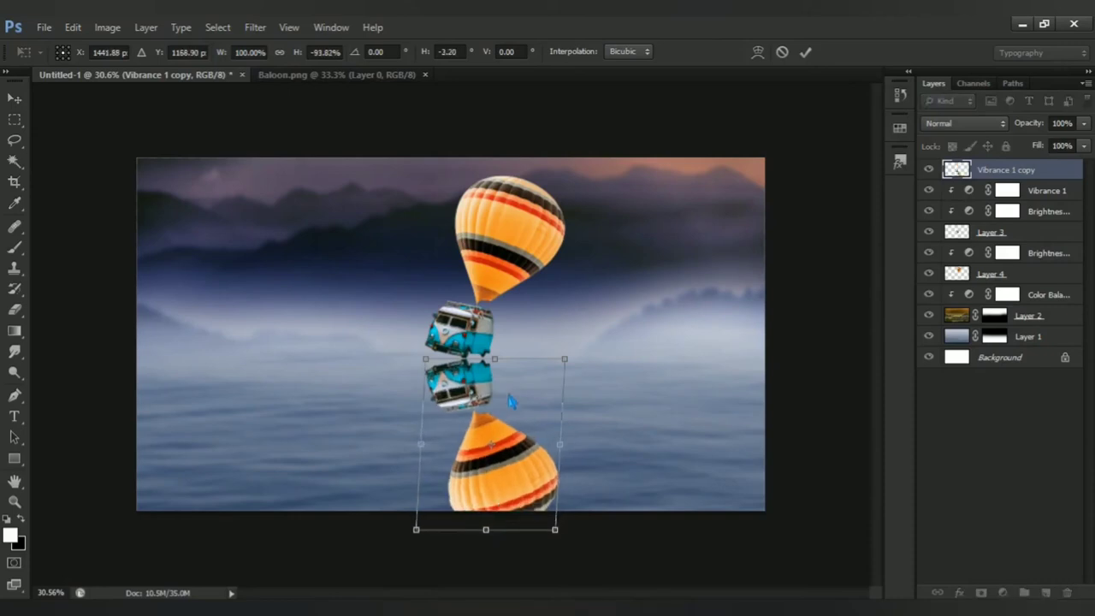
mouse_move(502, 395)
left_mouse_down()
mouse_move(511, 440)
mouse_move(516, 432)
left_mouse_up()
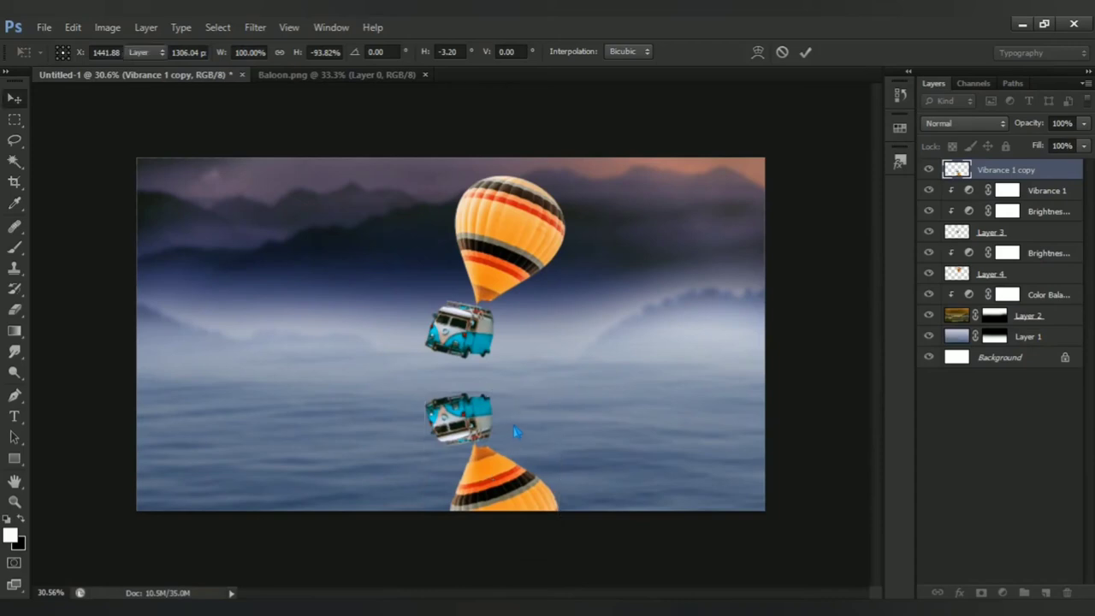
key("Return")
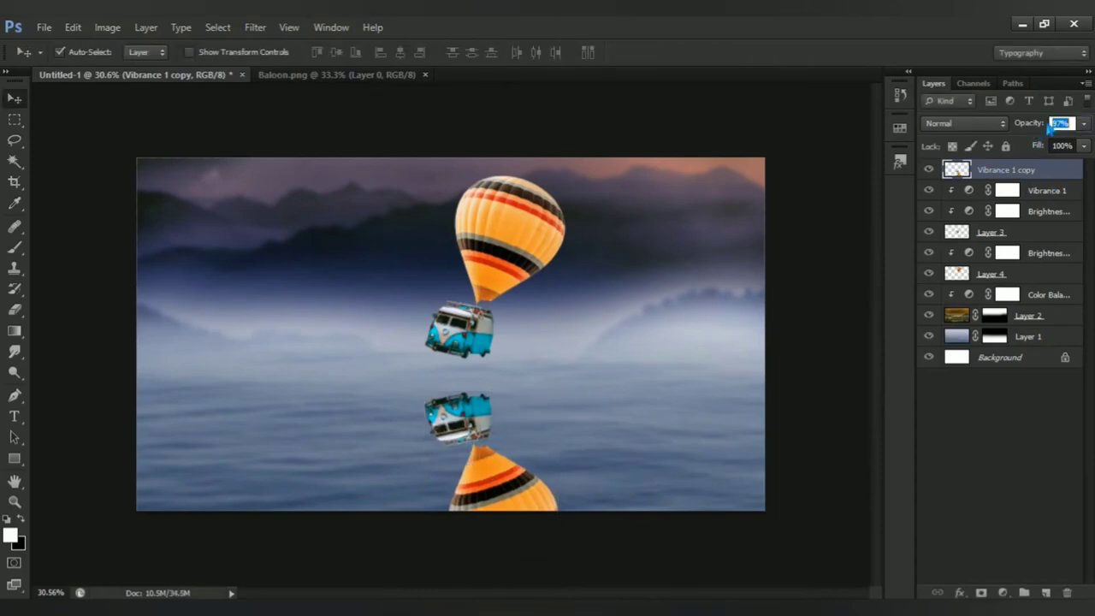
left_click_drag(1050, 127, 1008, 127)
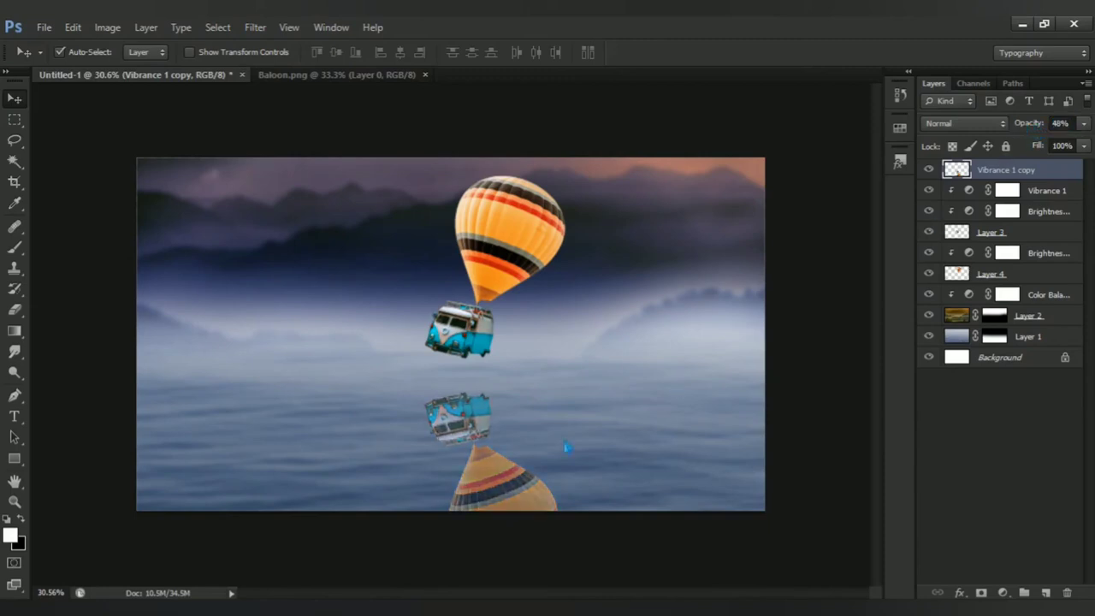
Switch to the Smudge tool from the blur, sharpen and smudge group
scroll(515, 501, "up", 3)
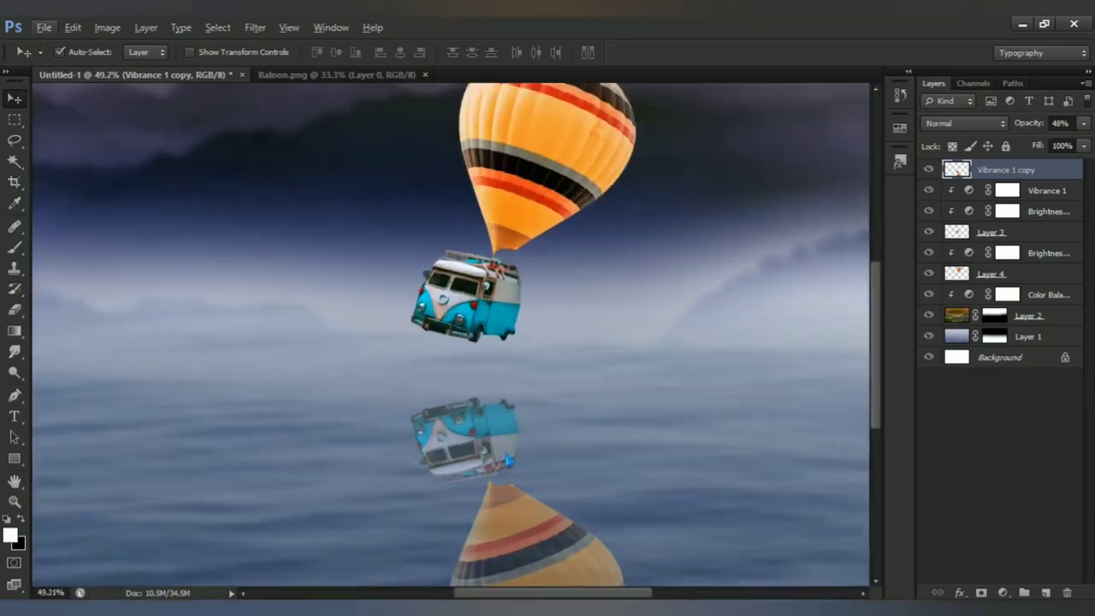
scroll(548, 419, "up", 2)
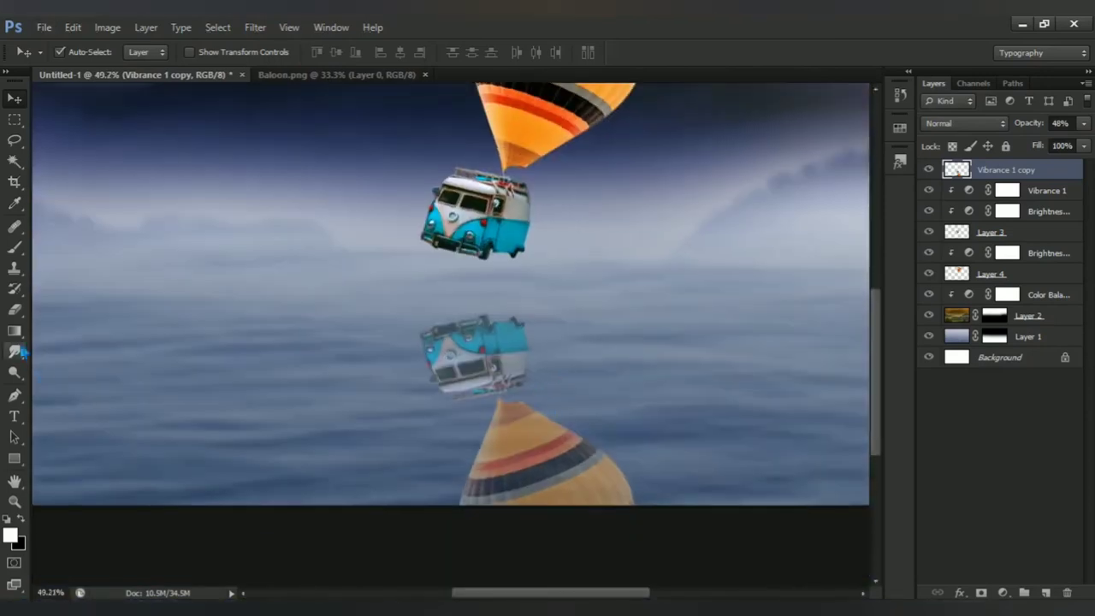
left_click(14, 351, "alt")
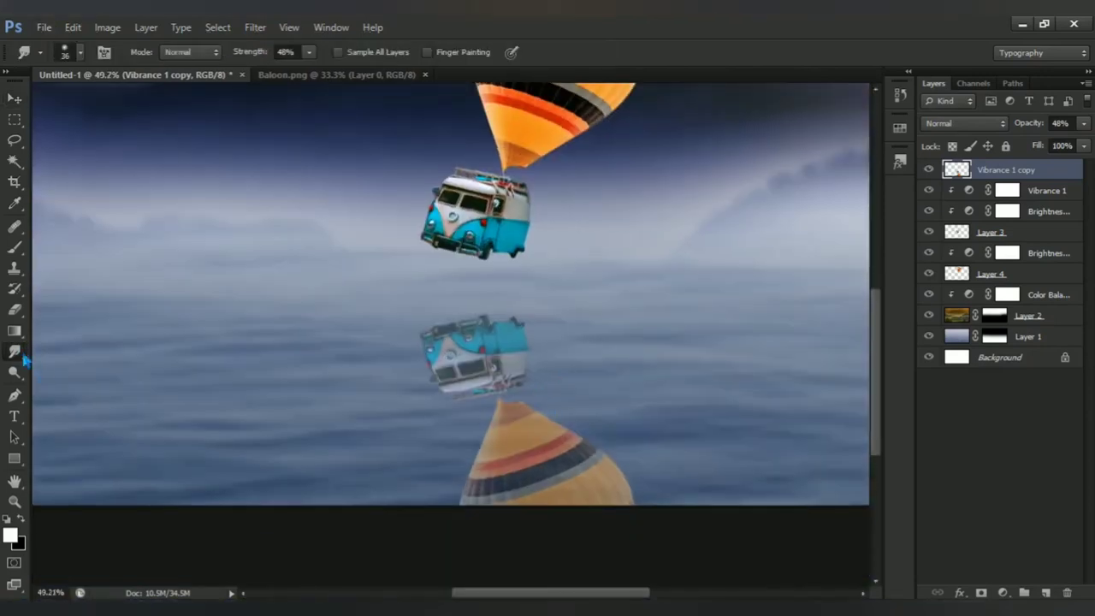
right_click(14, 353)
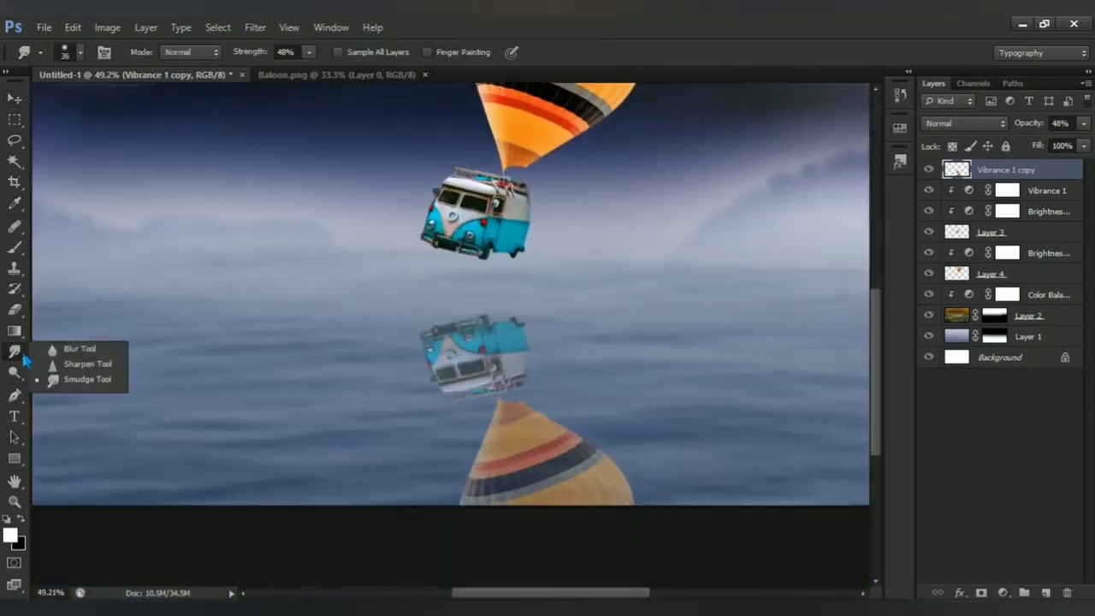
left_click(98, 387)
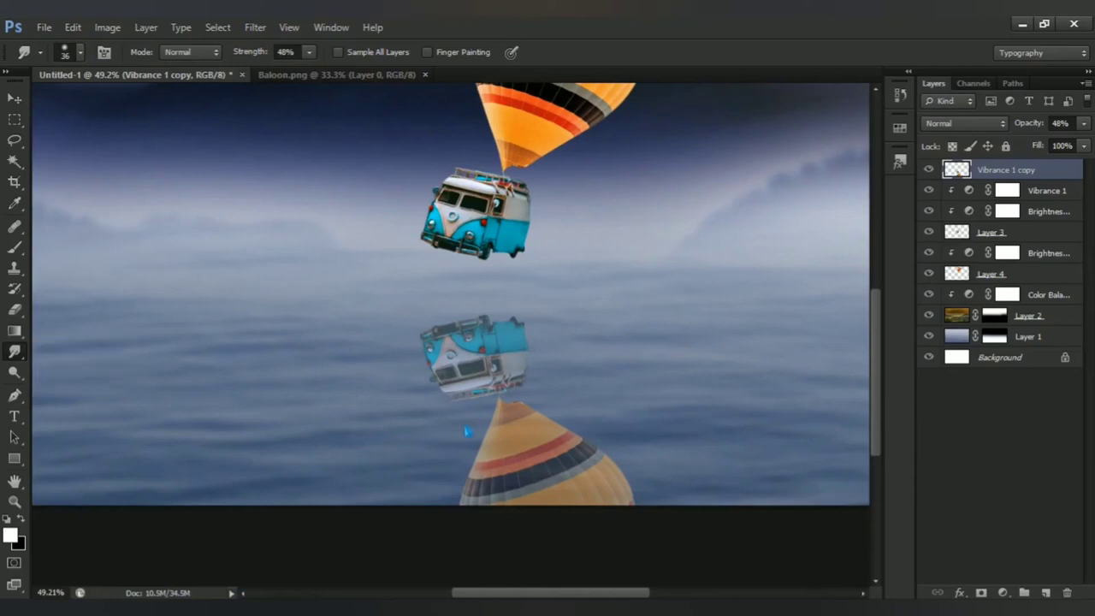
Smudge the reflected van and balloon into wavy, rippled streaks across the water
left_click_drag(430, 353, 485, 416)
mouse_move(419, 357)
left_mouse_down()
mouse_move(458, 386)
mouse_move(522, 381)
left_mouse_up()
left_click_drag(493, 441, 495, 402)
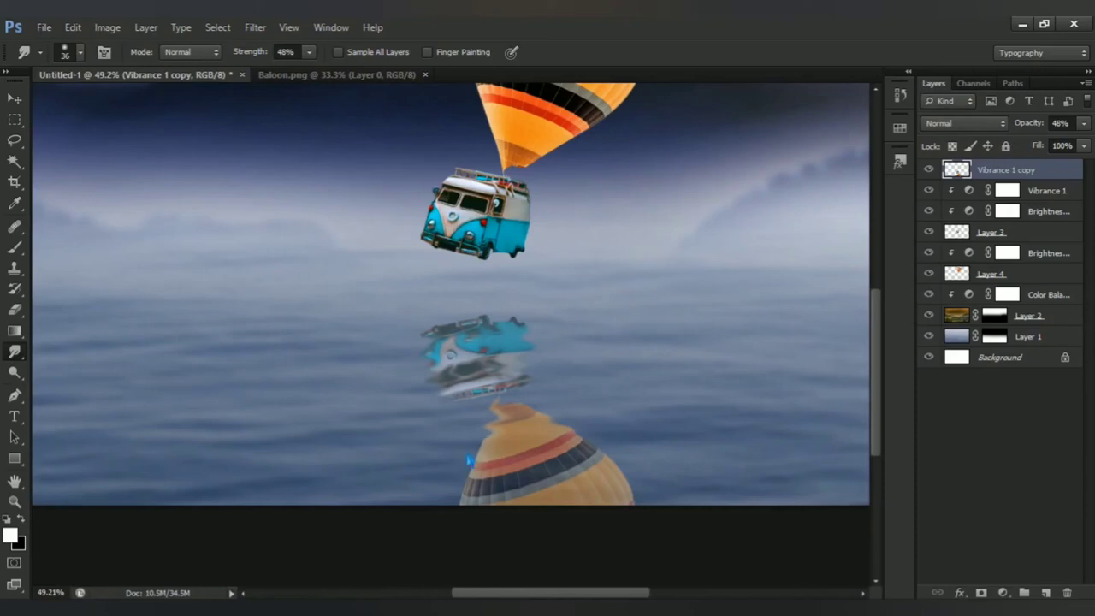
mouse_move(469, 461)
left_mouse_down()
mouse_move(448, 487)
mouse_move(465, 501)
mouse_move(600, 515)
mouse_move(738, 506)
mouse_move(533, 508)
mouse_move(762, 505)
left_mouse_up()
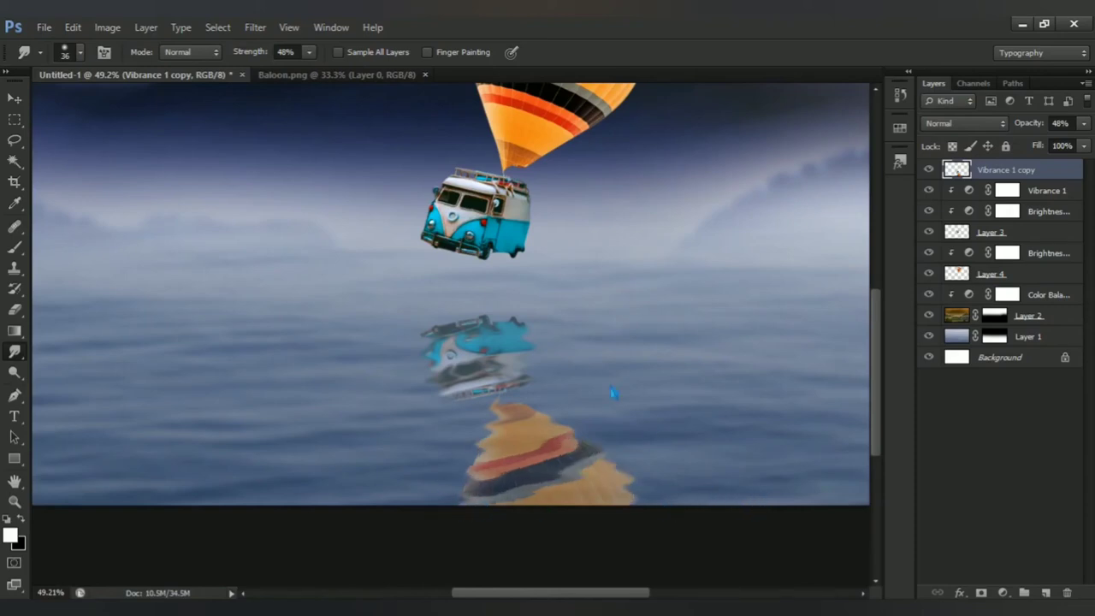
scroll(548, 295, "down", 2)
key("ctrl+0")
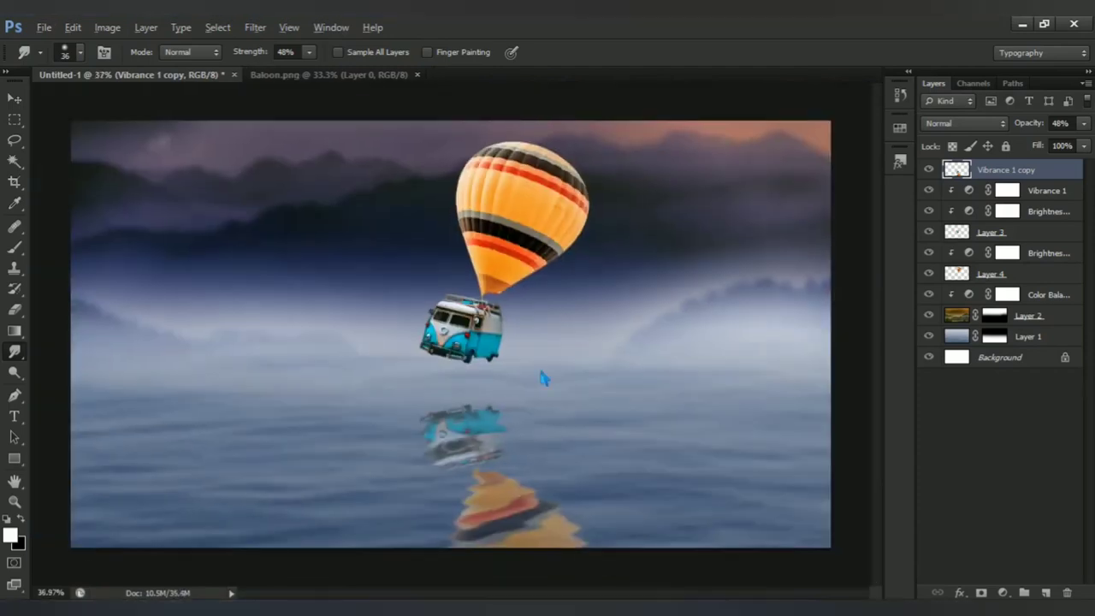
scroll(532, 400, "down", 1)
scroll(532, 400, "up", 1)
scroll(532, 400, "down", 1)
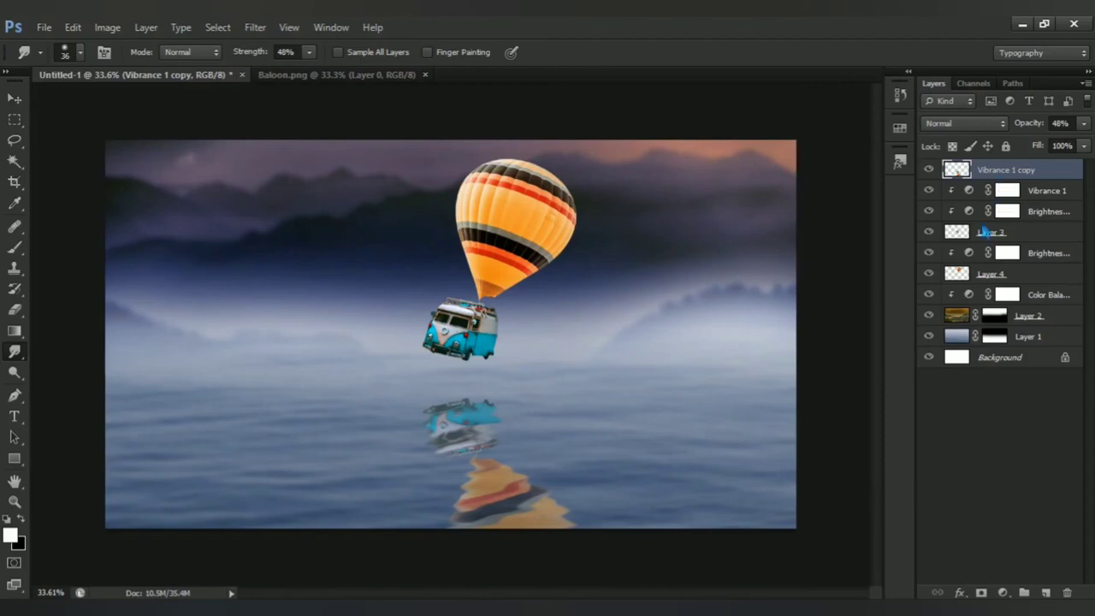
Add a new layer above Color Balance and dab a small white dot with a soft brush
left_click(1047, 298)
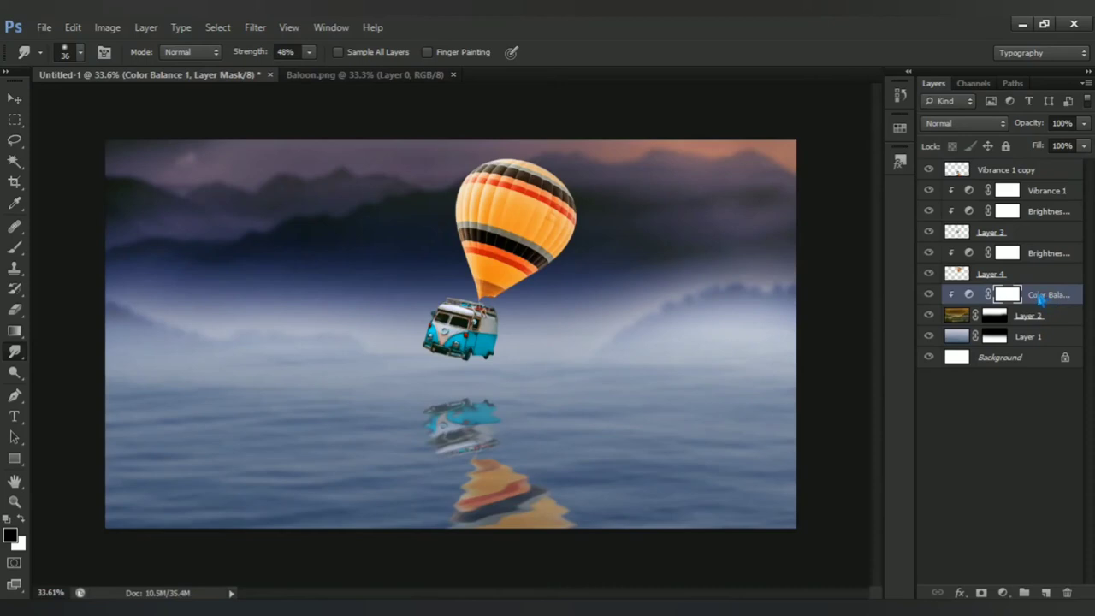
left_click(1045, 592)
key("x")
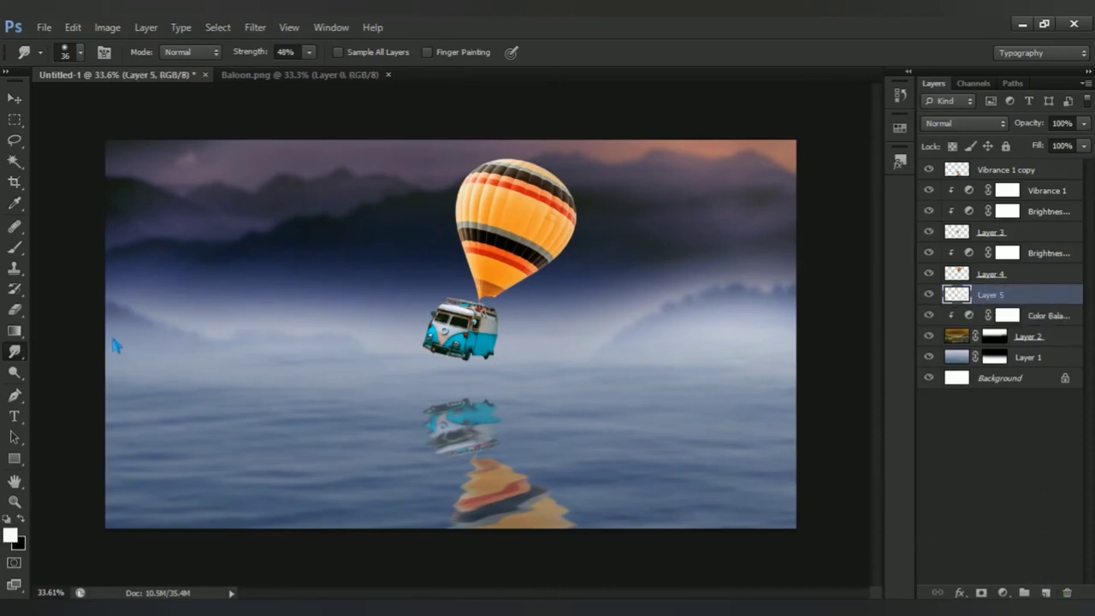
left_click(23, 253)
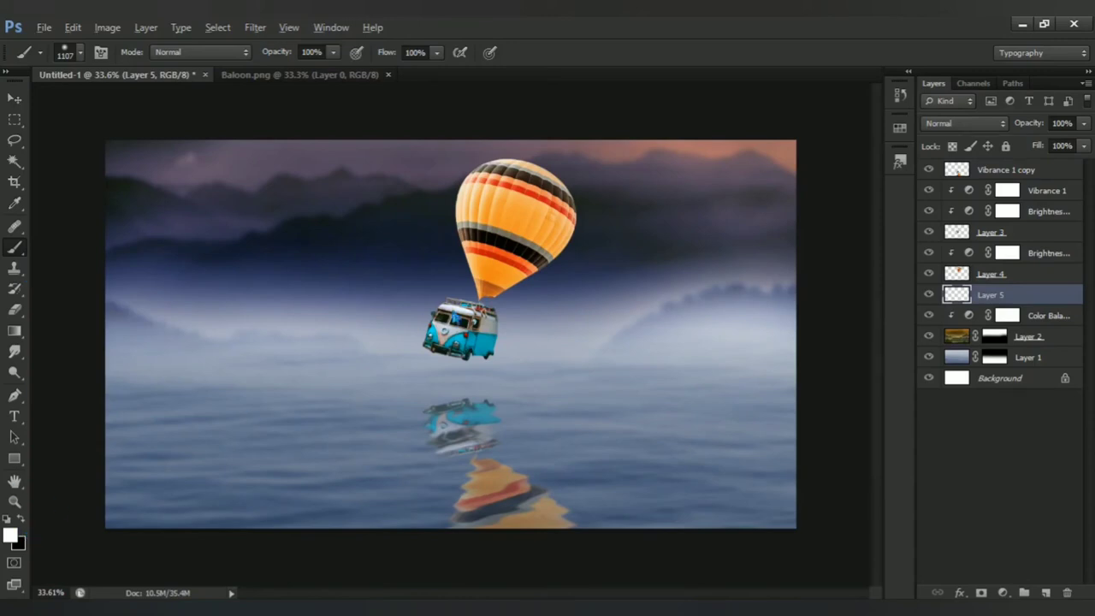
mouse_move(446, 305)
left_mouse_down()
mouse_move(325, 296)
mouse_move(360, 289)
left_mouse_up()
left_click(444, 296)
Scale the white dot into a broad glow behind the balloon and van
key("ctrl+t")
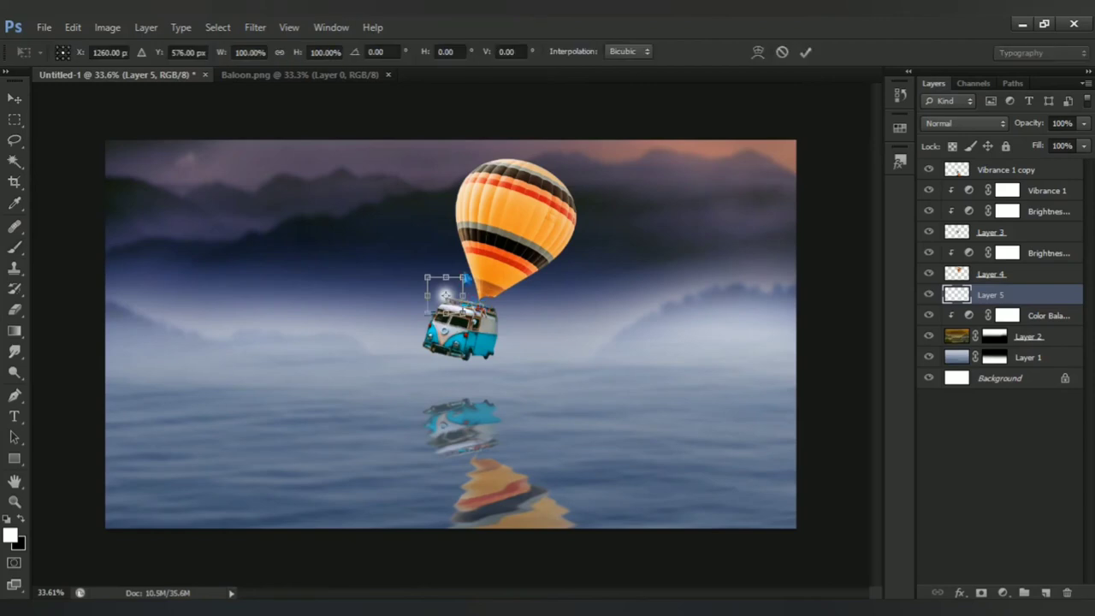
left_click_drag(464, 277, 601, 213)
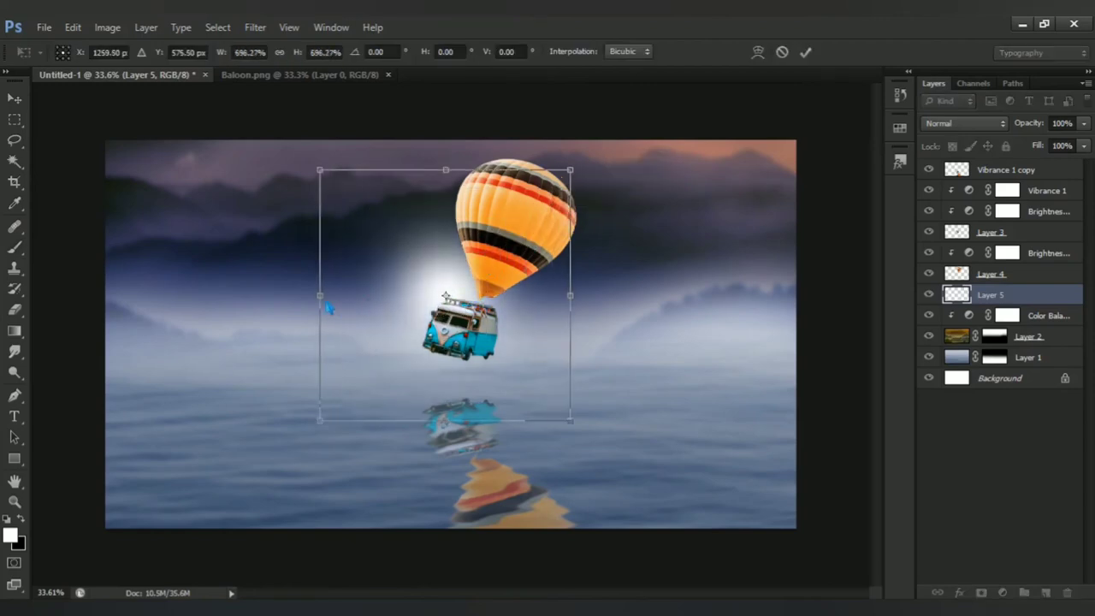
mouse_move(318, 296)
left_mouse_down()
mouse_move(184, 306)
mouse_move(264, 294)
mouse_move(359, 325)
mouse_move(472, 305)
left_mouse_up()
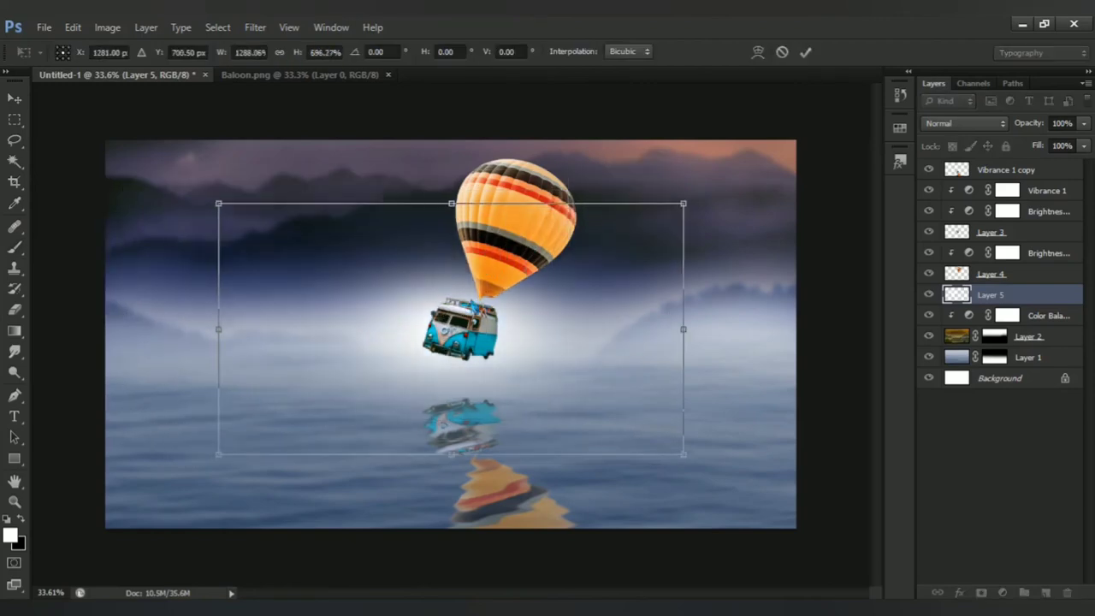
left_click_drag(686, 209, 731, 183)
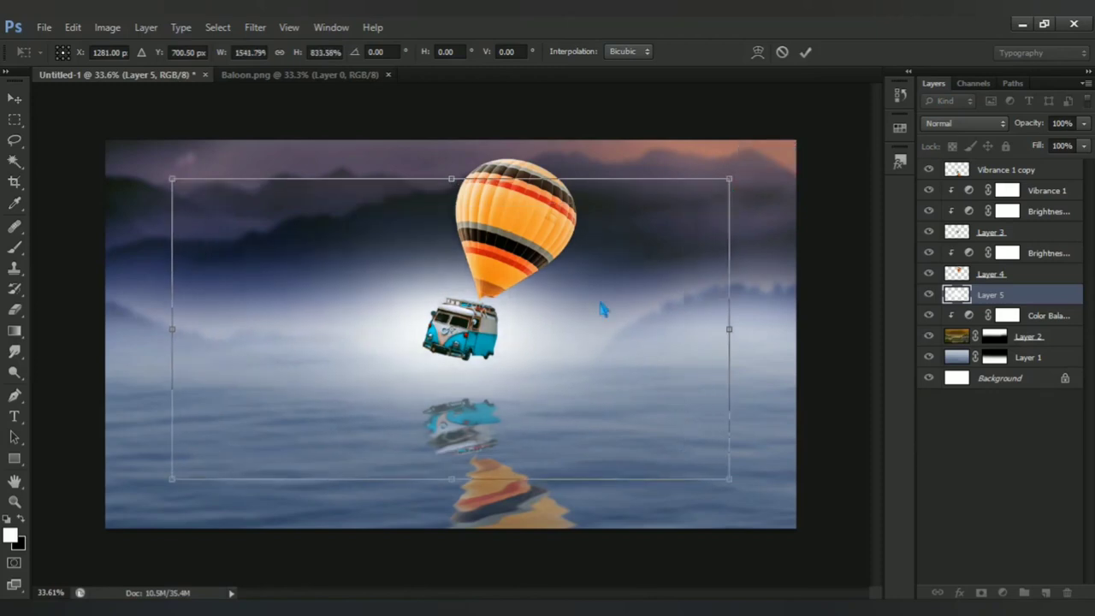
mouse_move(601, 311)
left_mouse_down()
mouse_move(587, 297)
mouse_move(597, 291)
left_mouse_up()
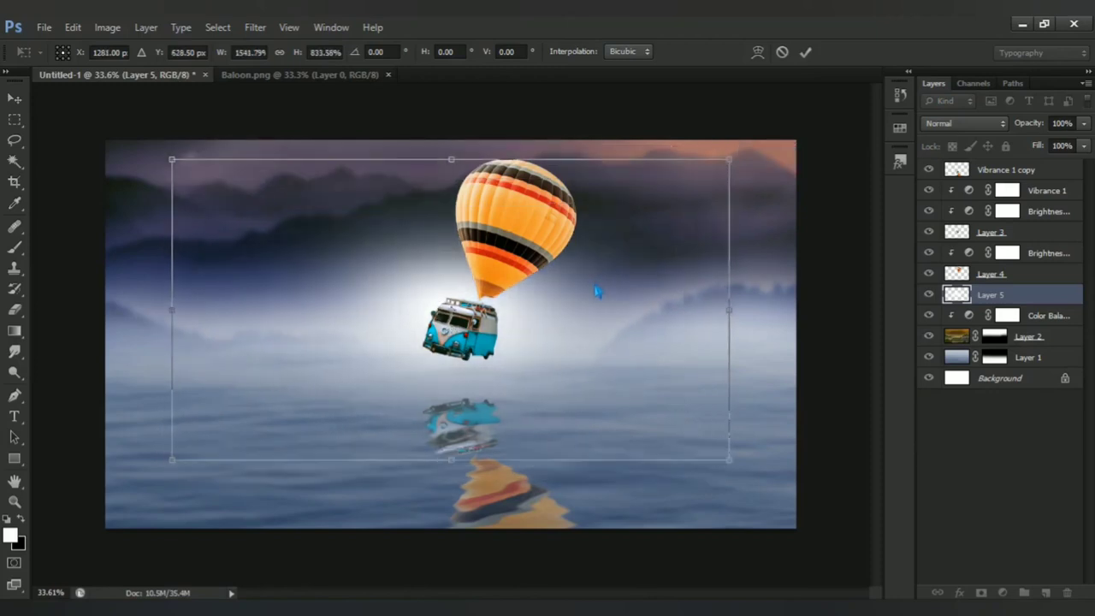
key("Return")
key("b")
Select the Vibrance 1 copy layer and close the Baloon.png document
scroll(564, 350, "down", 2)
scroll(496, 377, "up", 1)
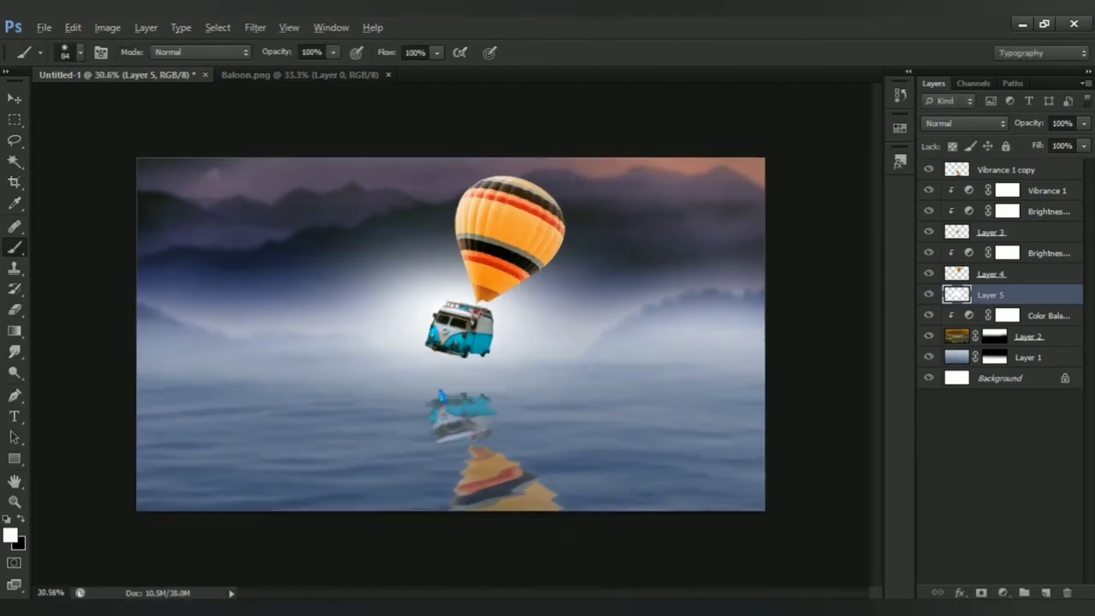
left_click(1020, 172)
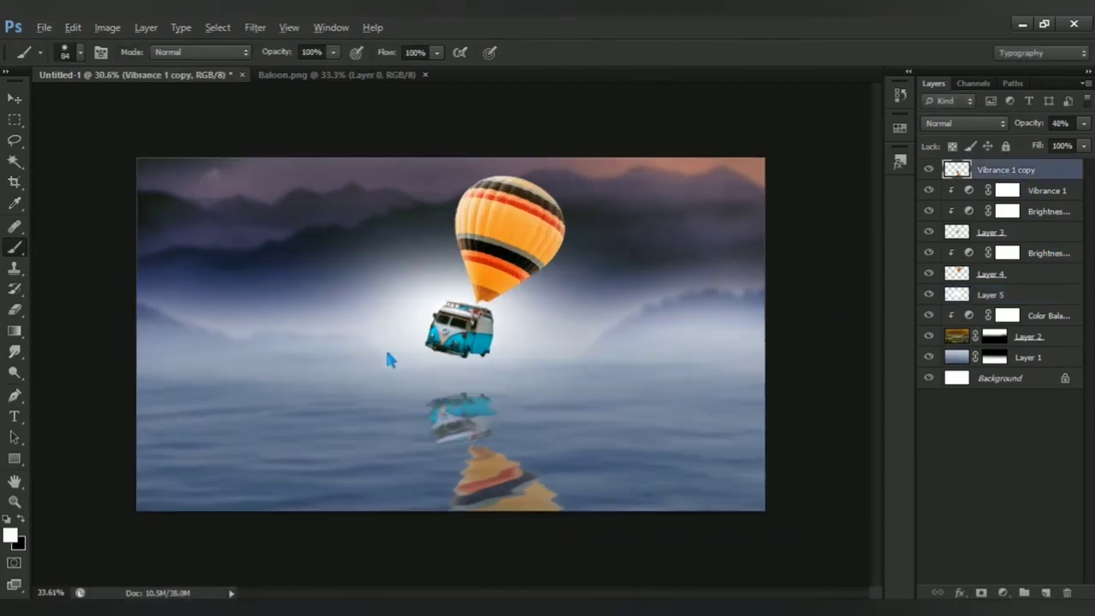
left_click(424, 74)
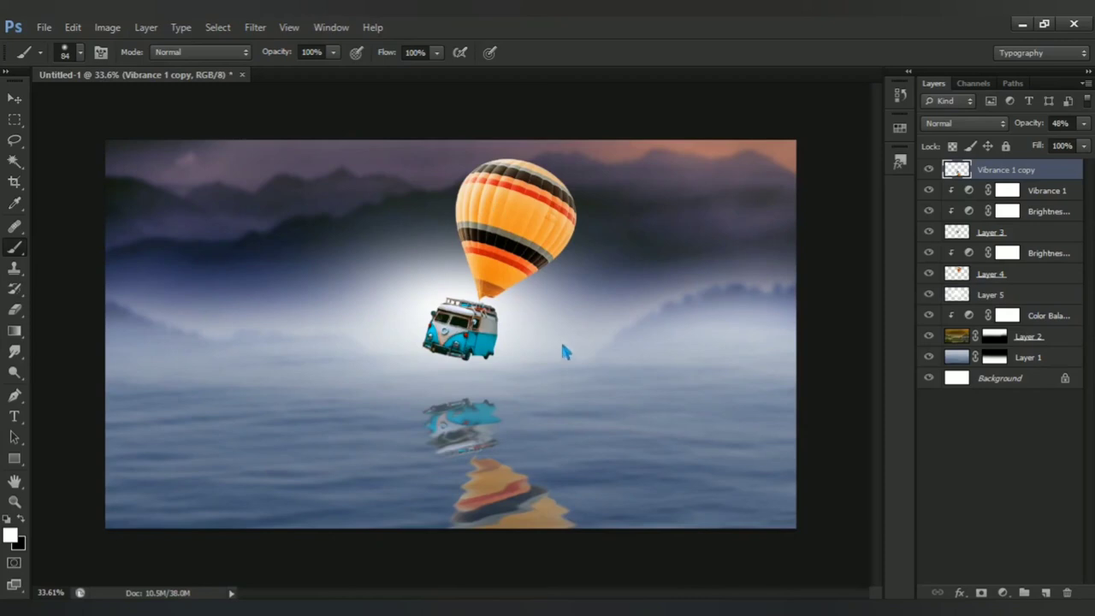
Add a Color Balance layer with midtones Cyan-Red −29, Magenta-Green −13, Yellow-Blue +100
left_click(1002, 592)
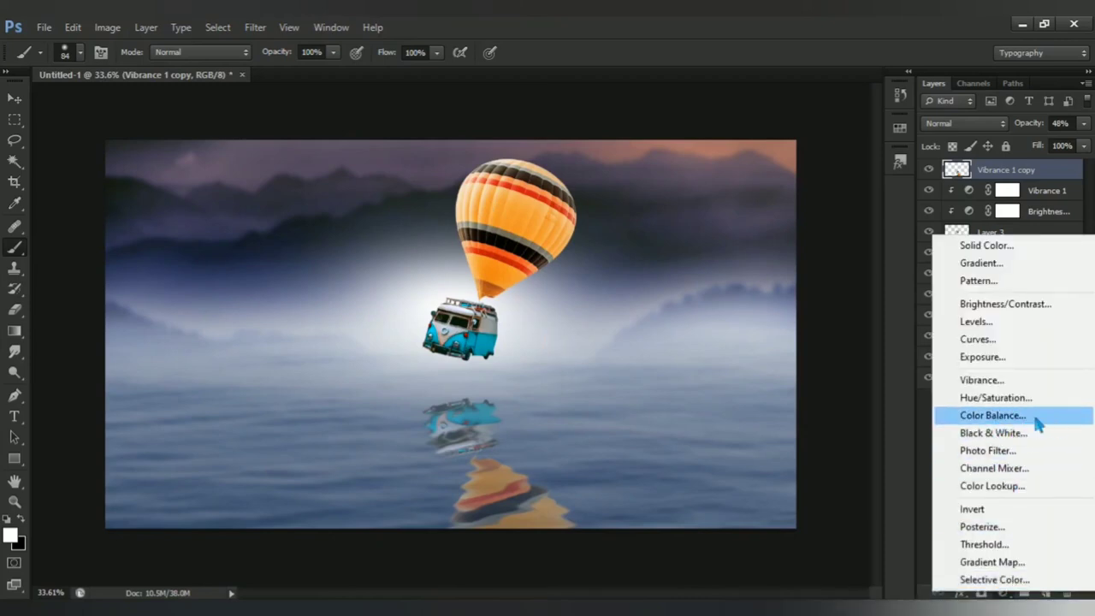
left_click(1056, 420)
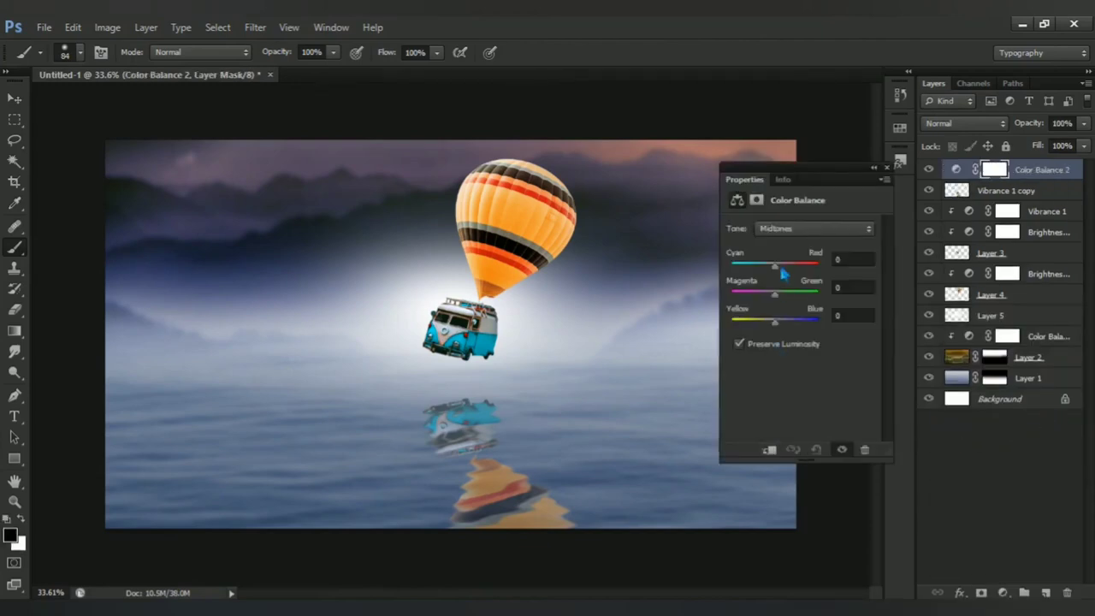
left_click_drag(783, 272, 770, 279)
left_click_drag(782, 306, 779, 305)
left_click_drag(775, 322, 853, 331)
left_click(843, 451)
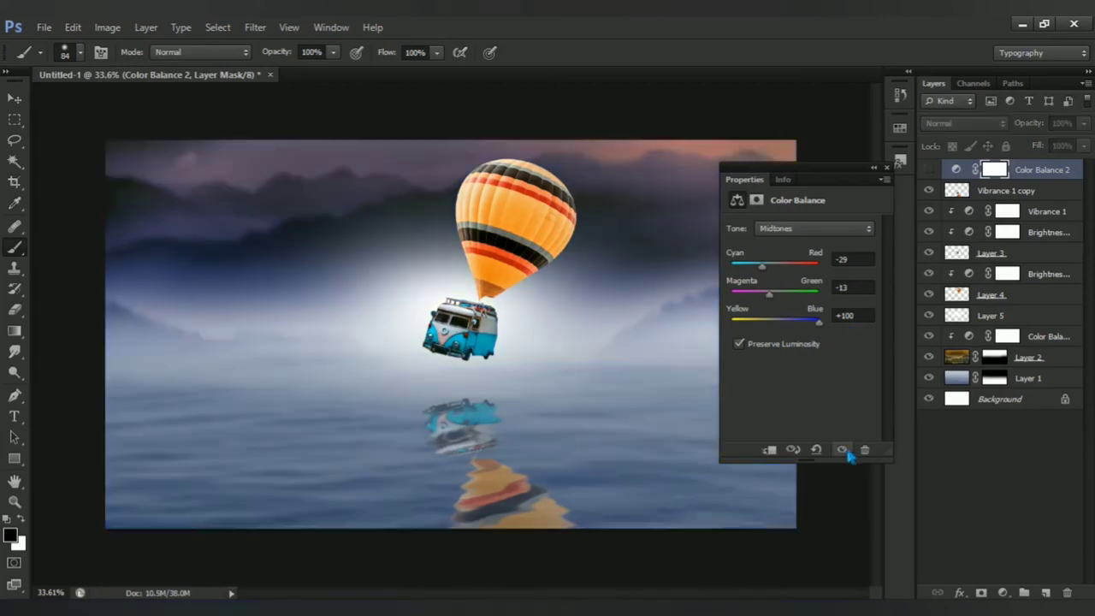
left_click(889, 169)
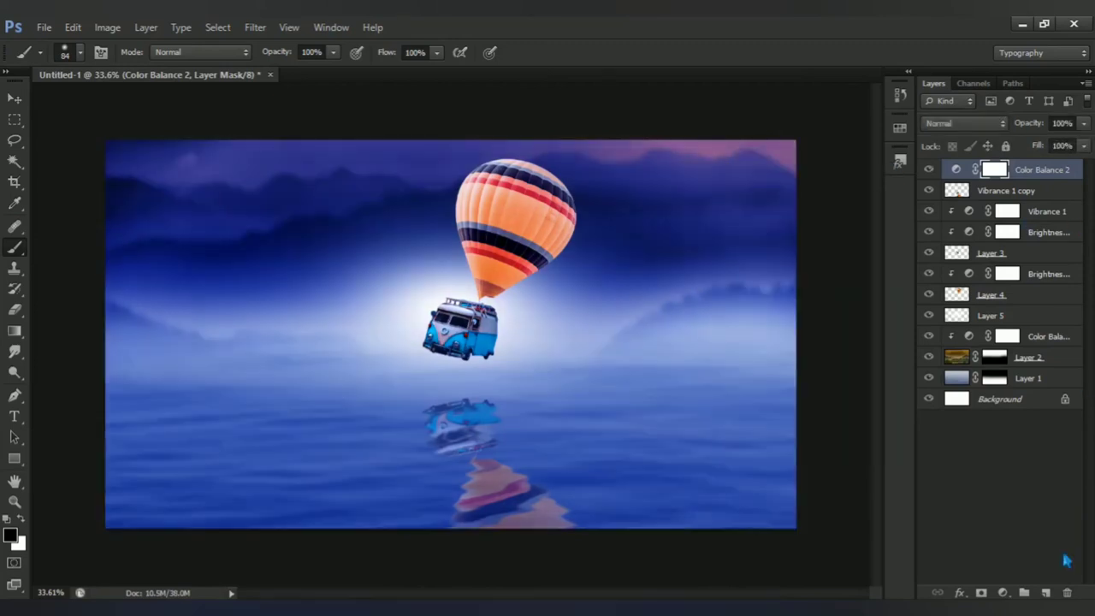
left_click(1003, 592)
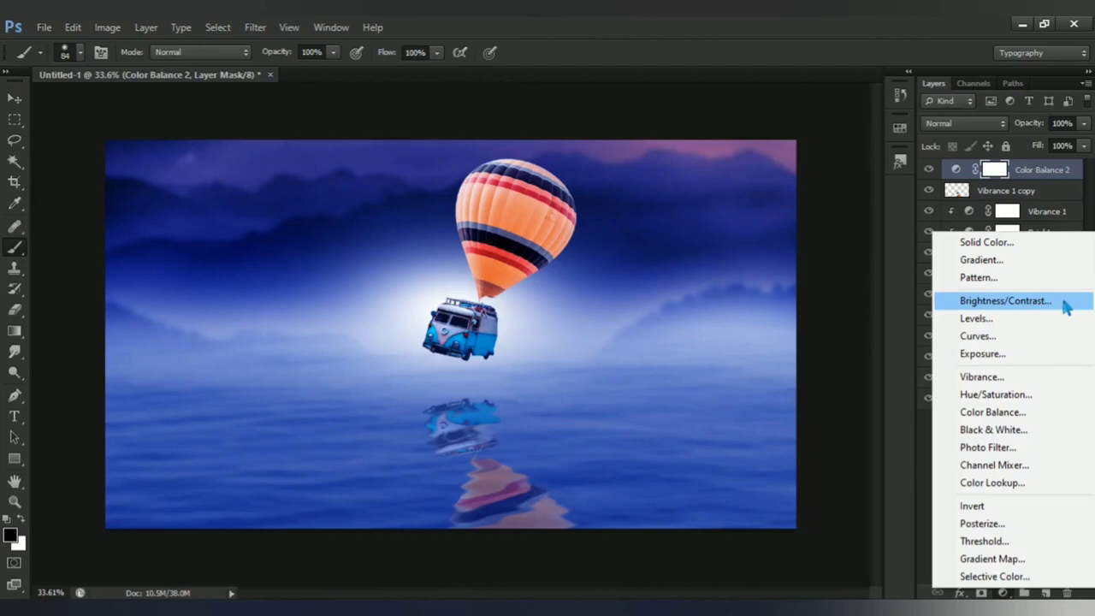
Add a Brightness/Contrast layer at brightness −43, contrast 46 to darken the blue scene
left_click(1066, 308)
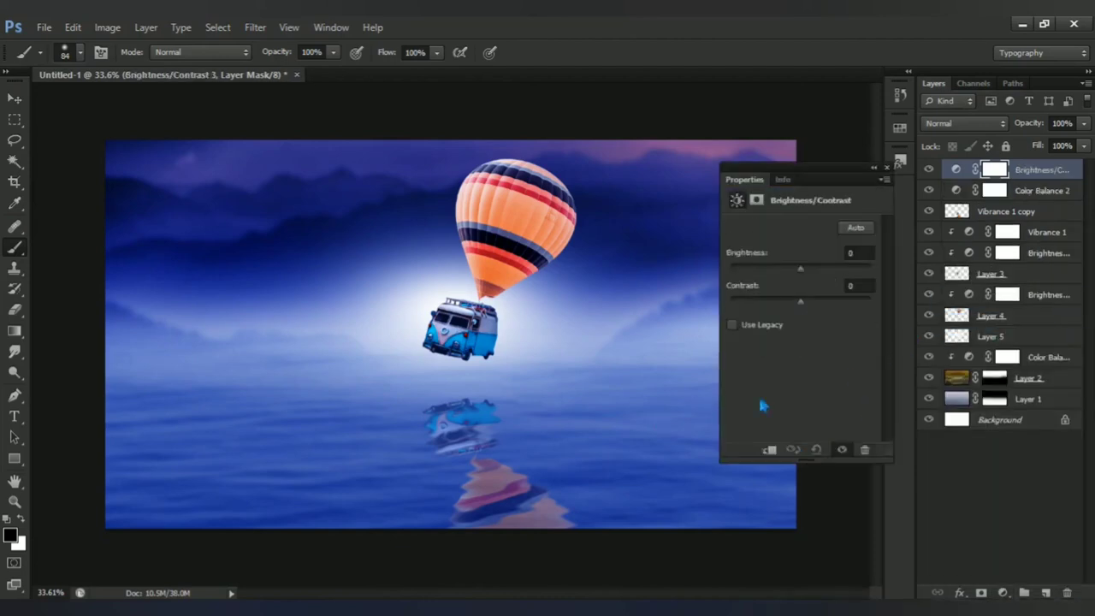
left_click_drag(803, 269, 784, 273)
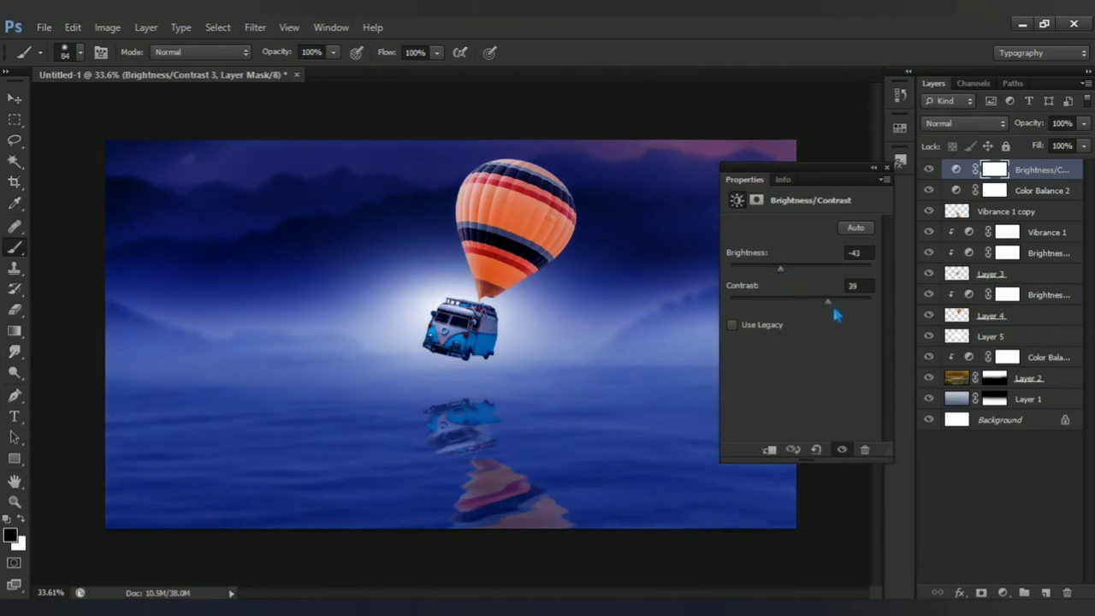
left_click_drag(836, 302, 837, 303)
left_click(843, 450)
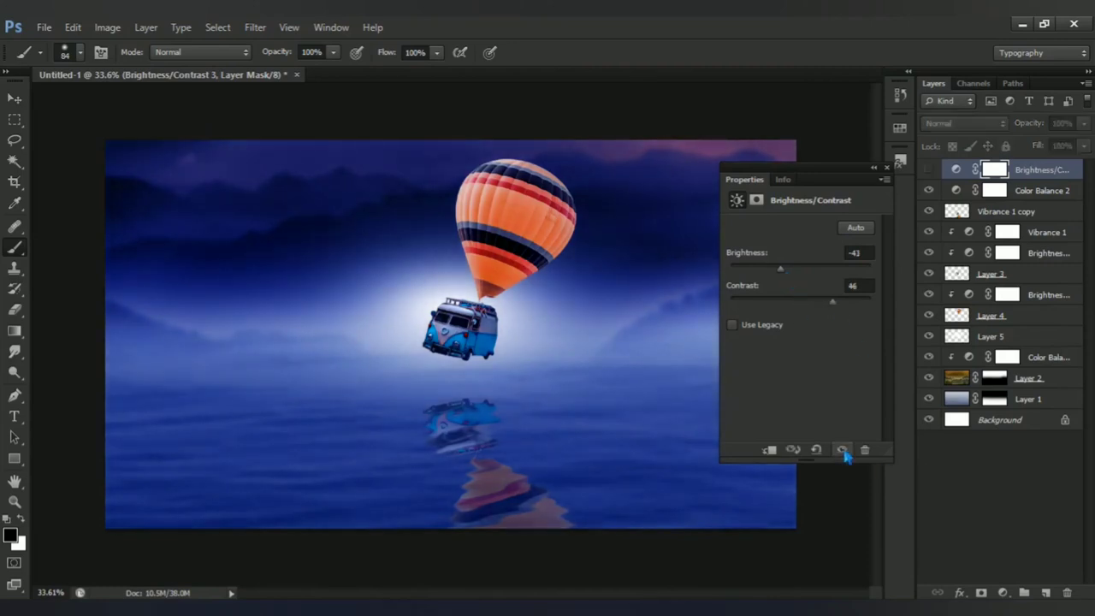
left_click(886, 167)
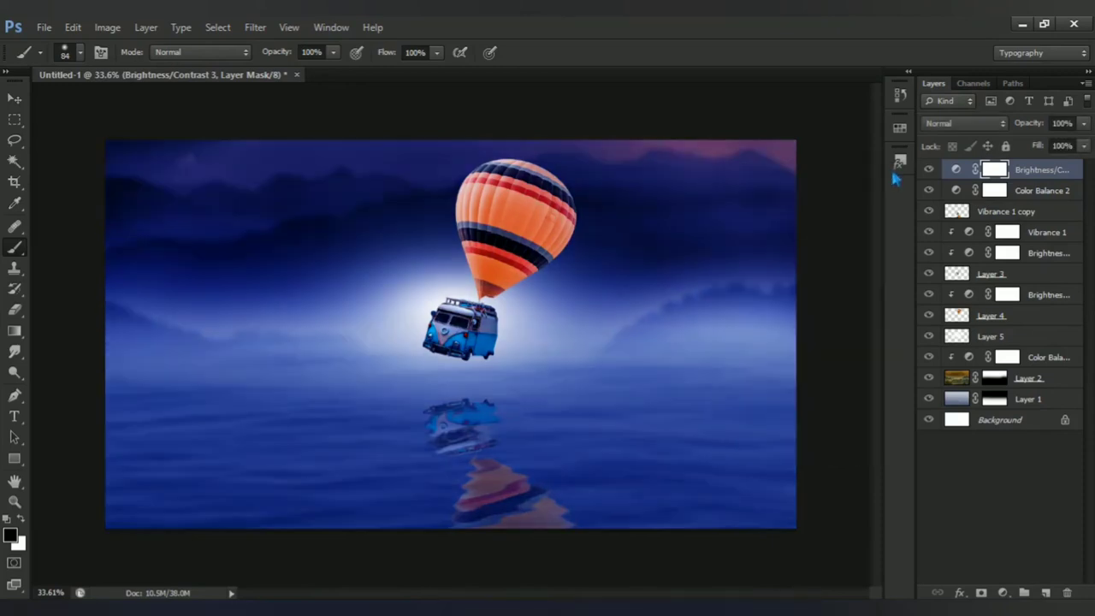
left_click(1002, 592)
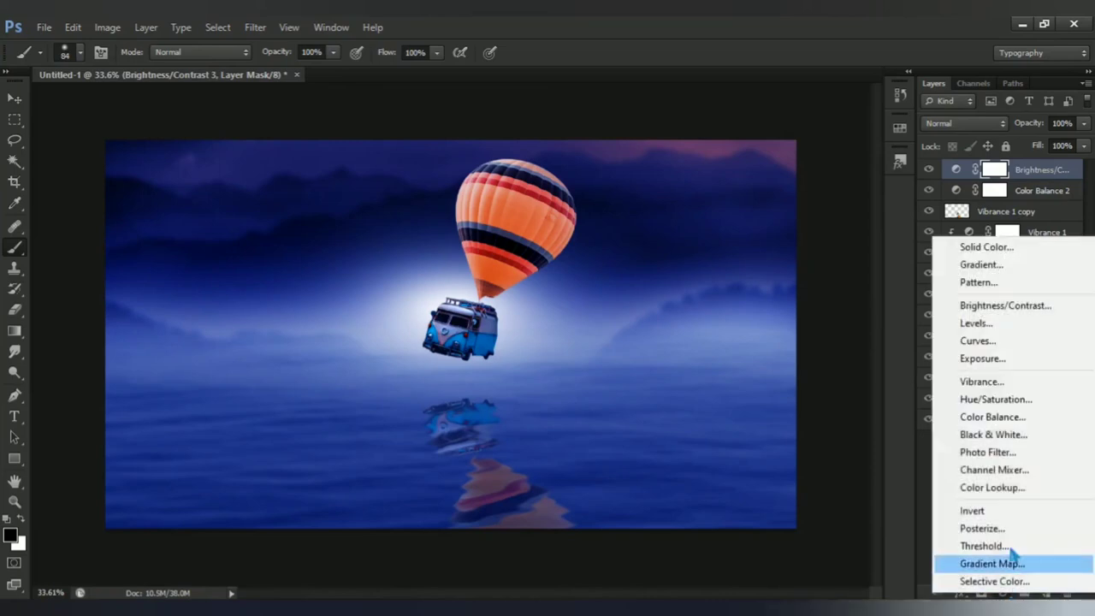
Add a Curves layer with its midpoint nudged to input 136, output 130
left_click(1061, 346)
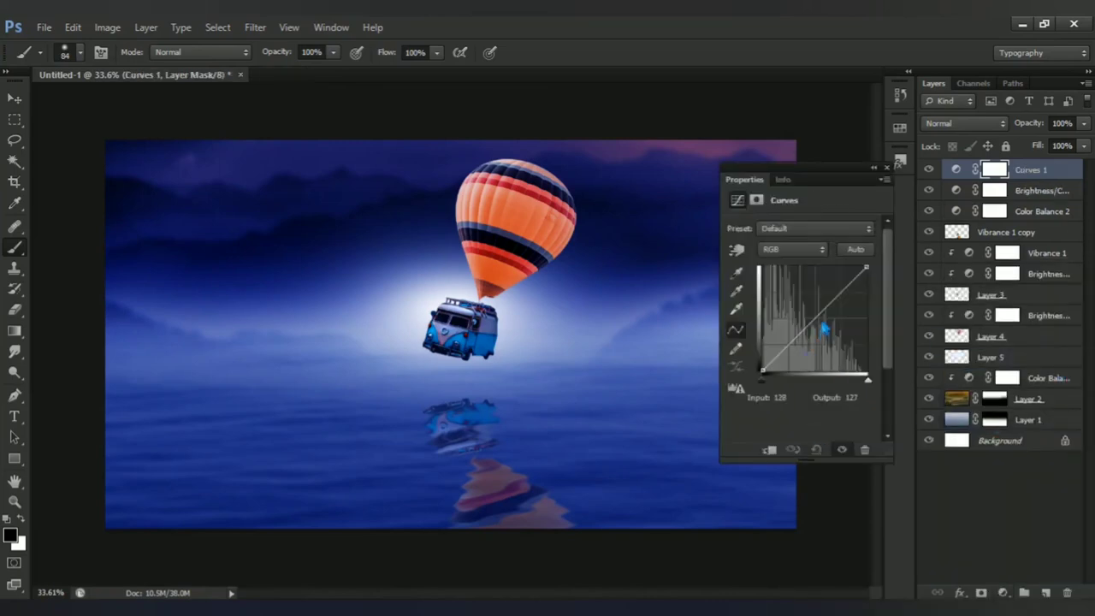
left_click(815, 319)
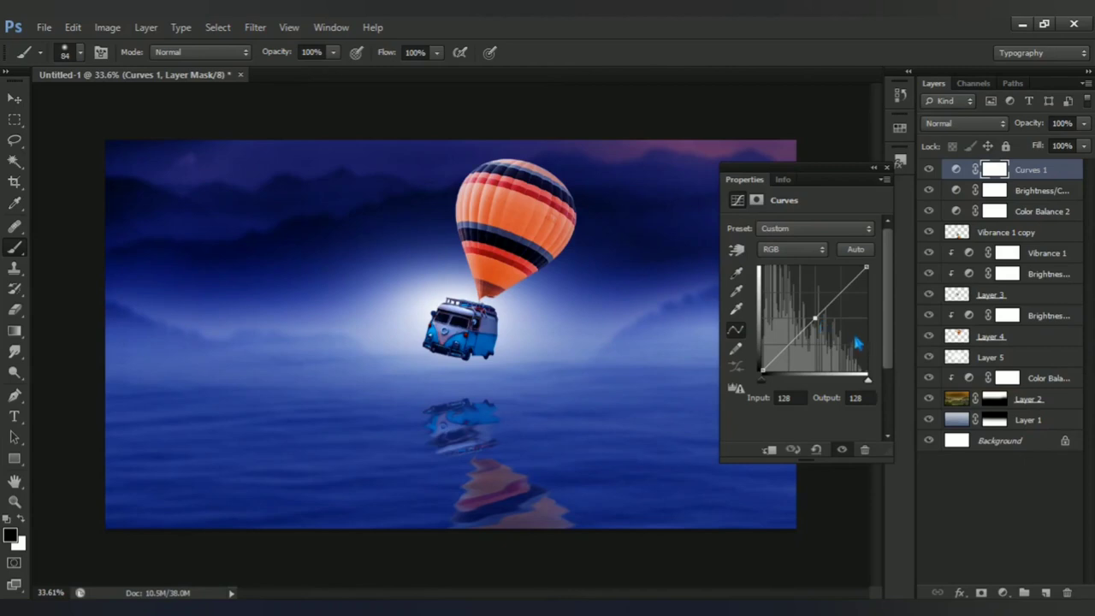
key("Right")
key("Right")
key("Right")
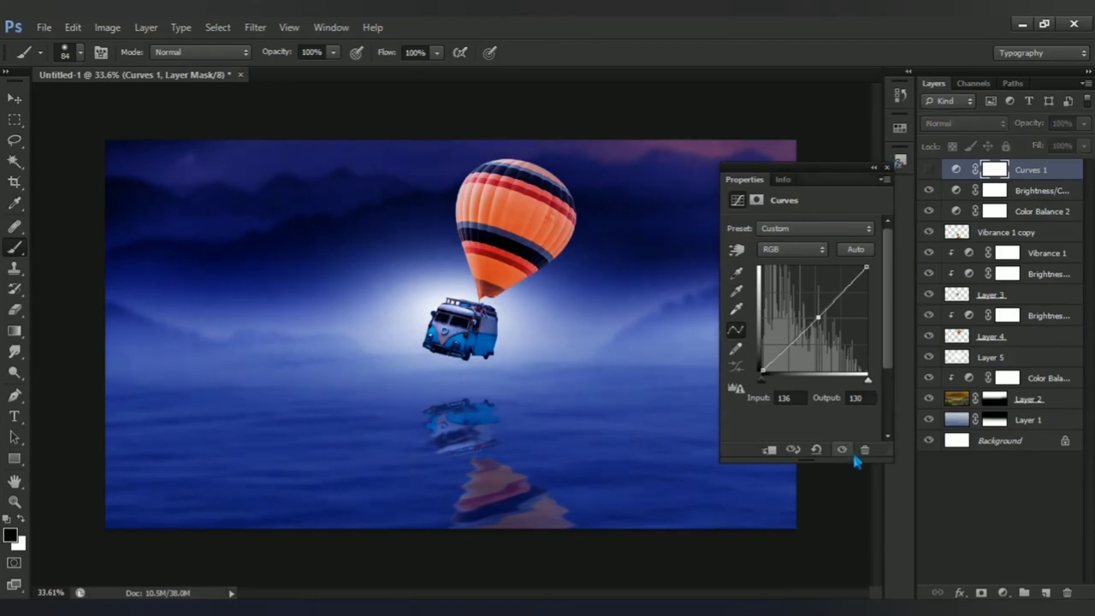
left_click(886, 168)
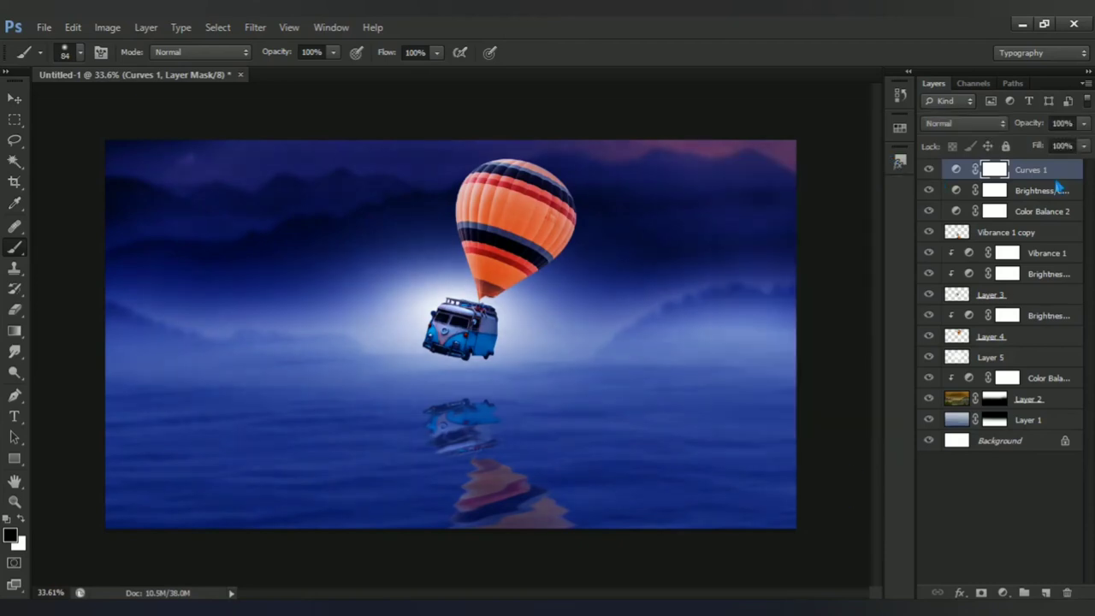
key("ctrl+0")
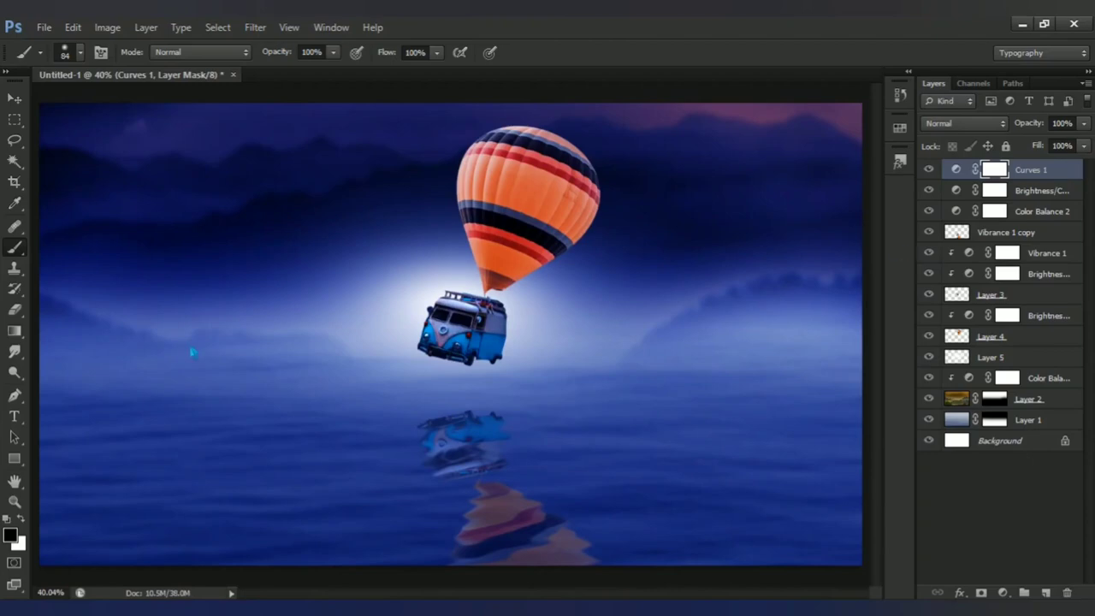